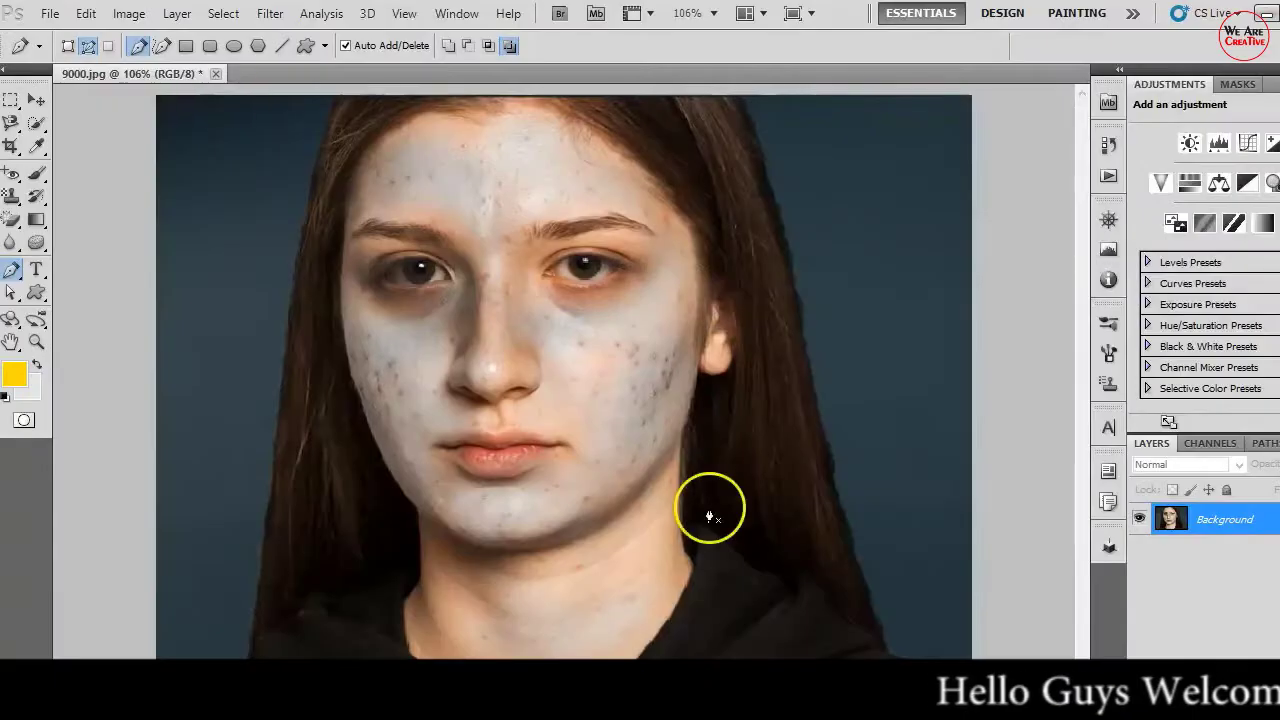
Step: Browse the toolbox flyouts for the text, blur, eraser and gradient tools
click(33, 270)
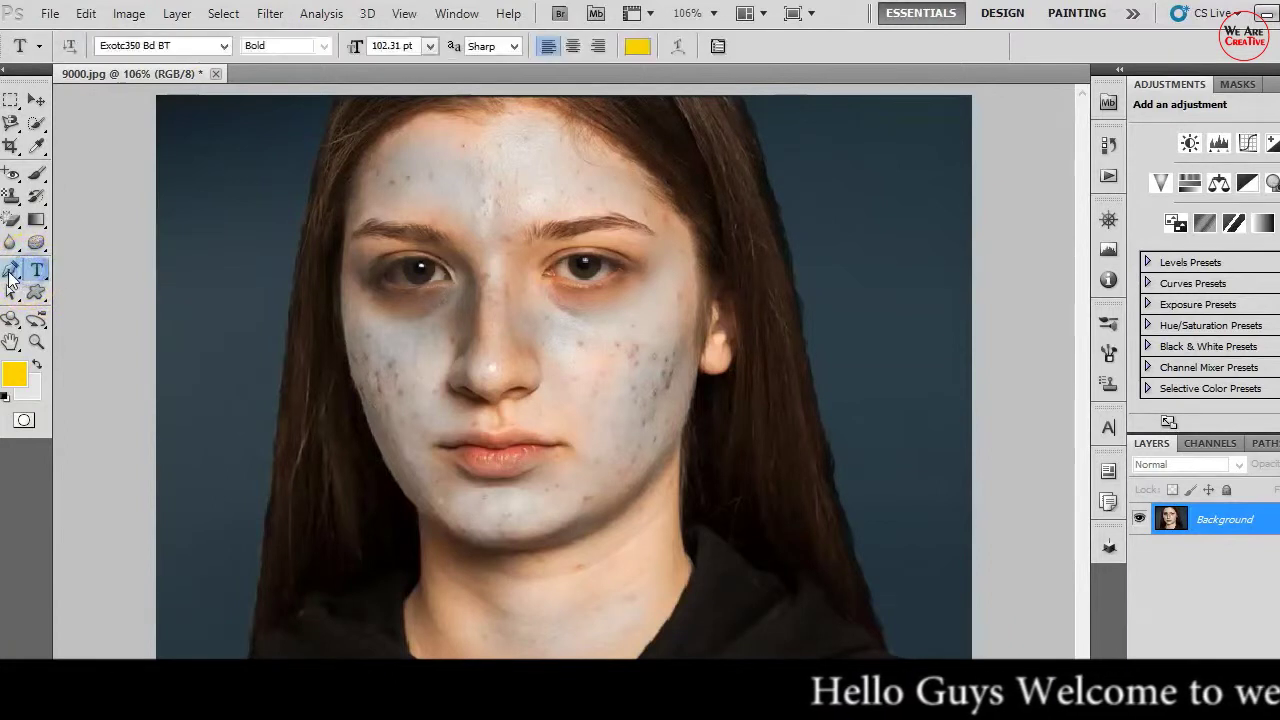
click(10, 275)
click(10, 242)
right_click(10, 242)
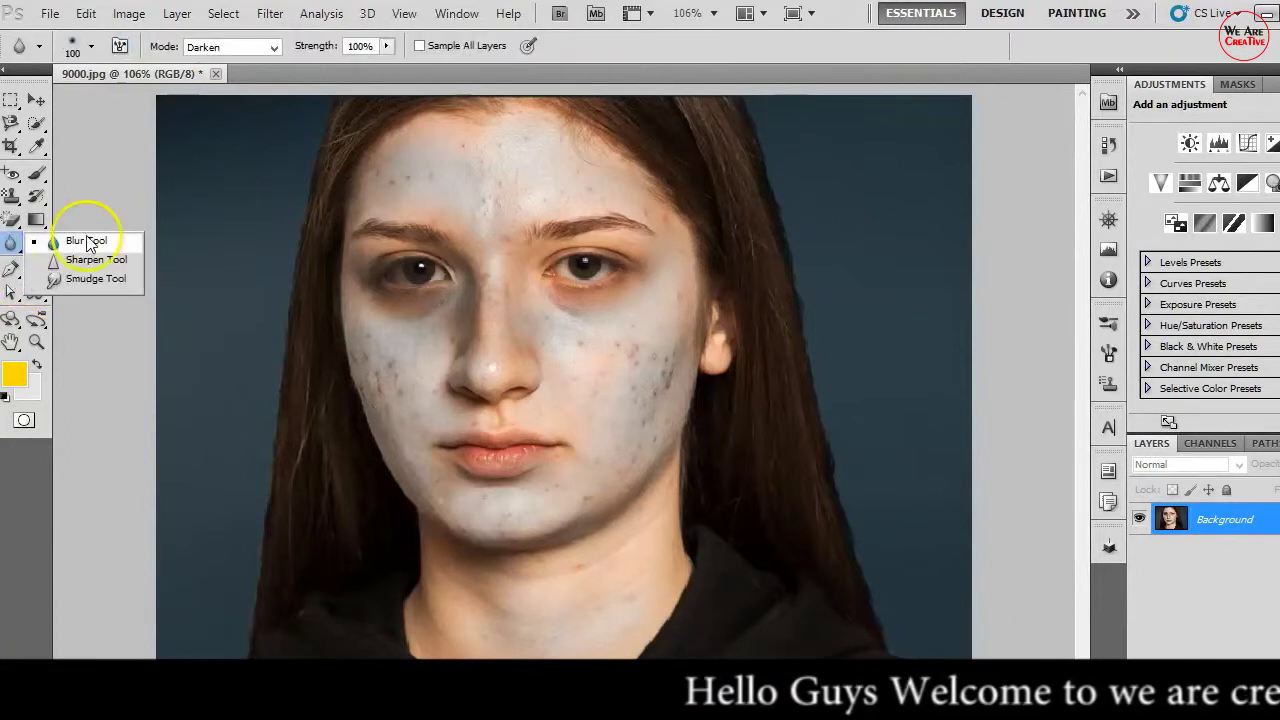
click(16, 220)
right_click(12, 222)
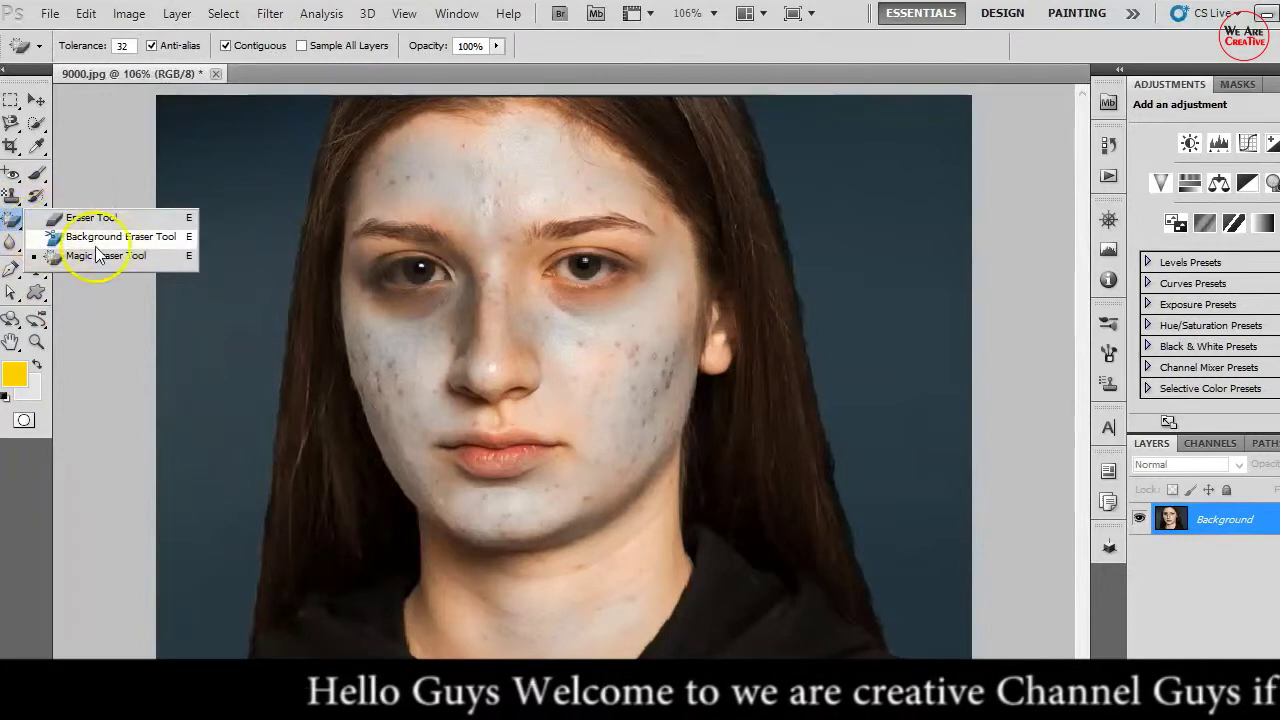
click(35, 220)
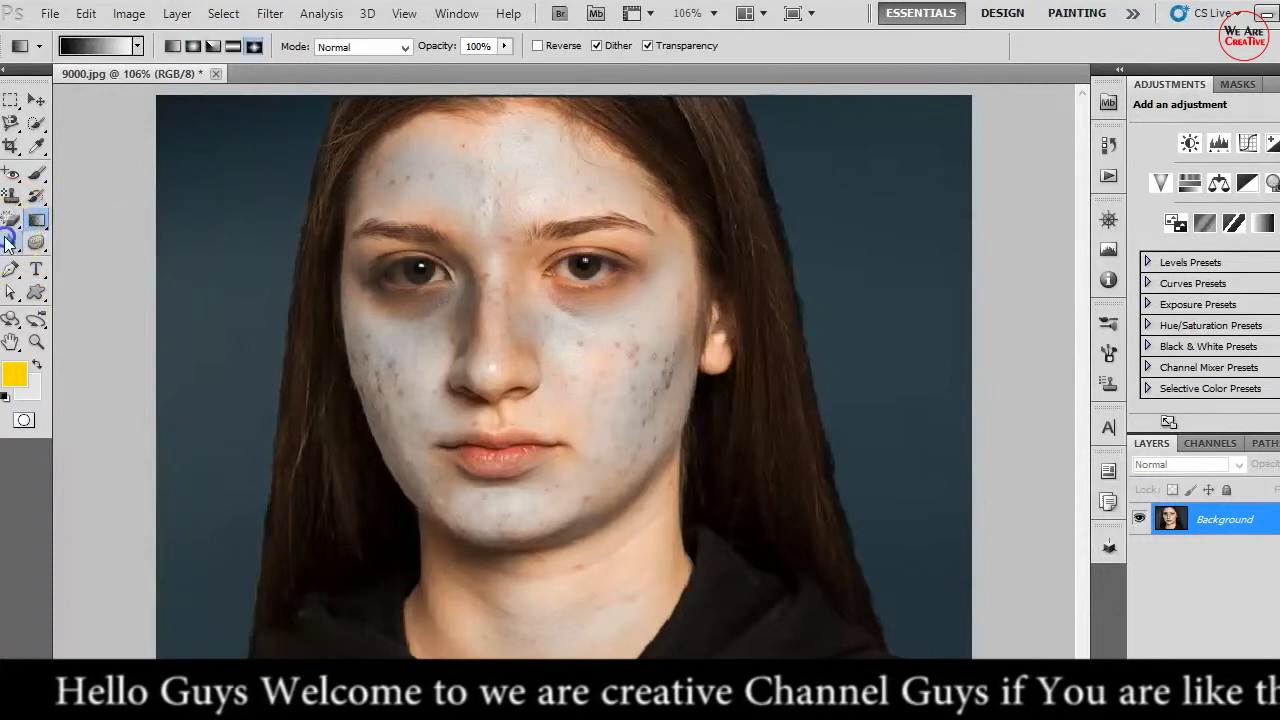
Step: Settle on the Blur Tool as the active tool after briefly trying the Sponge
click(8, 242)
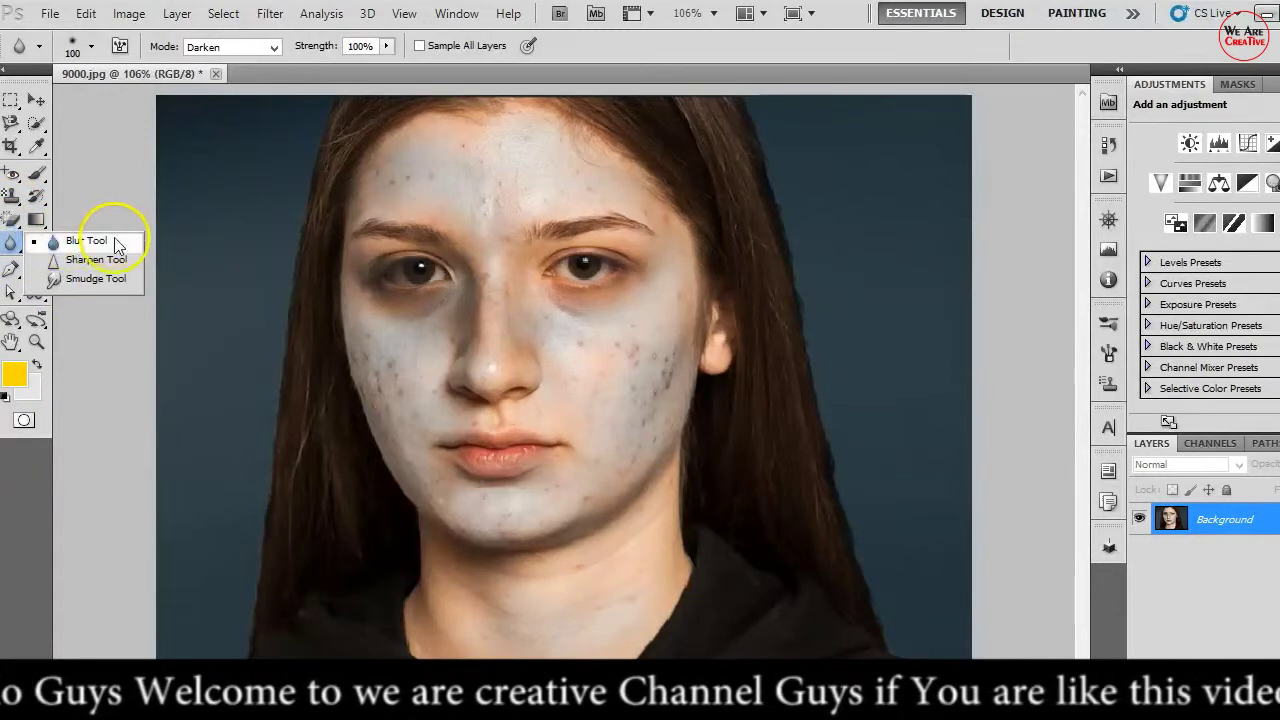
click(6, 246)
click(40, 237)
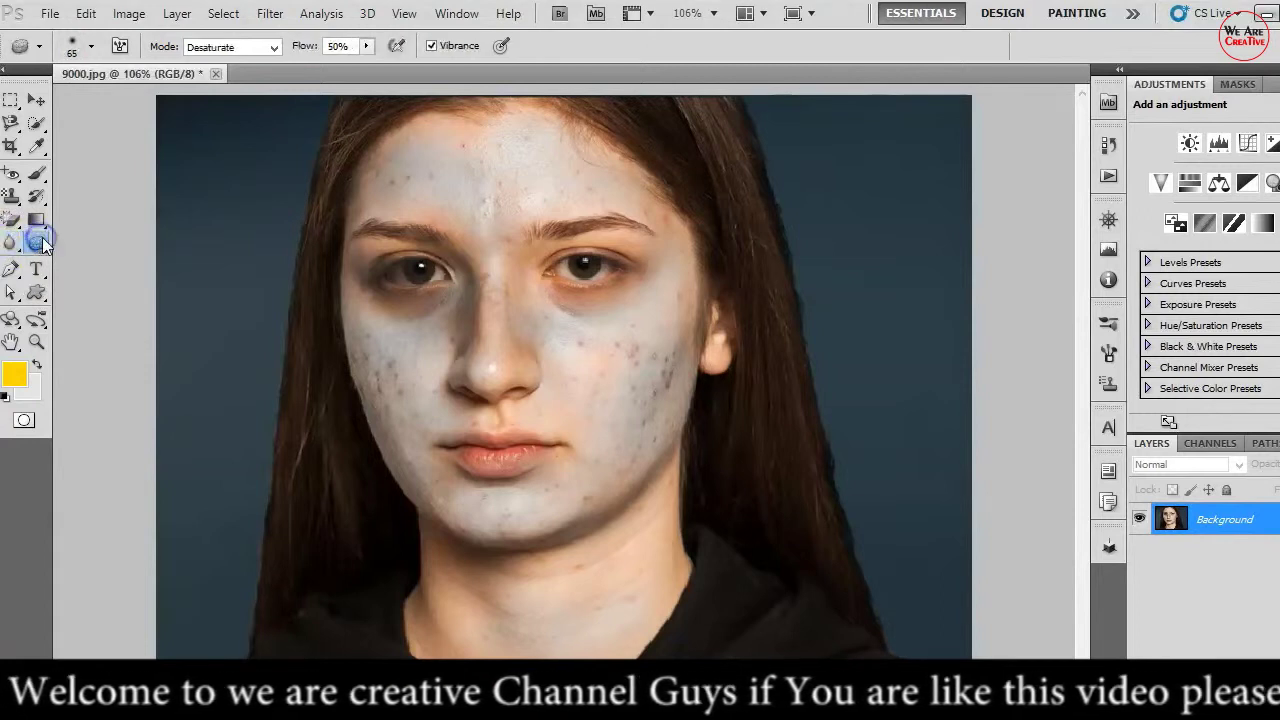
click(15, 246)
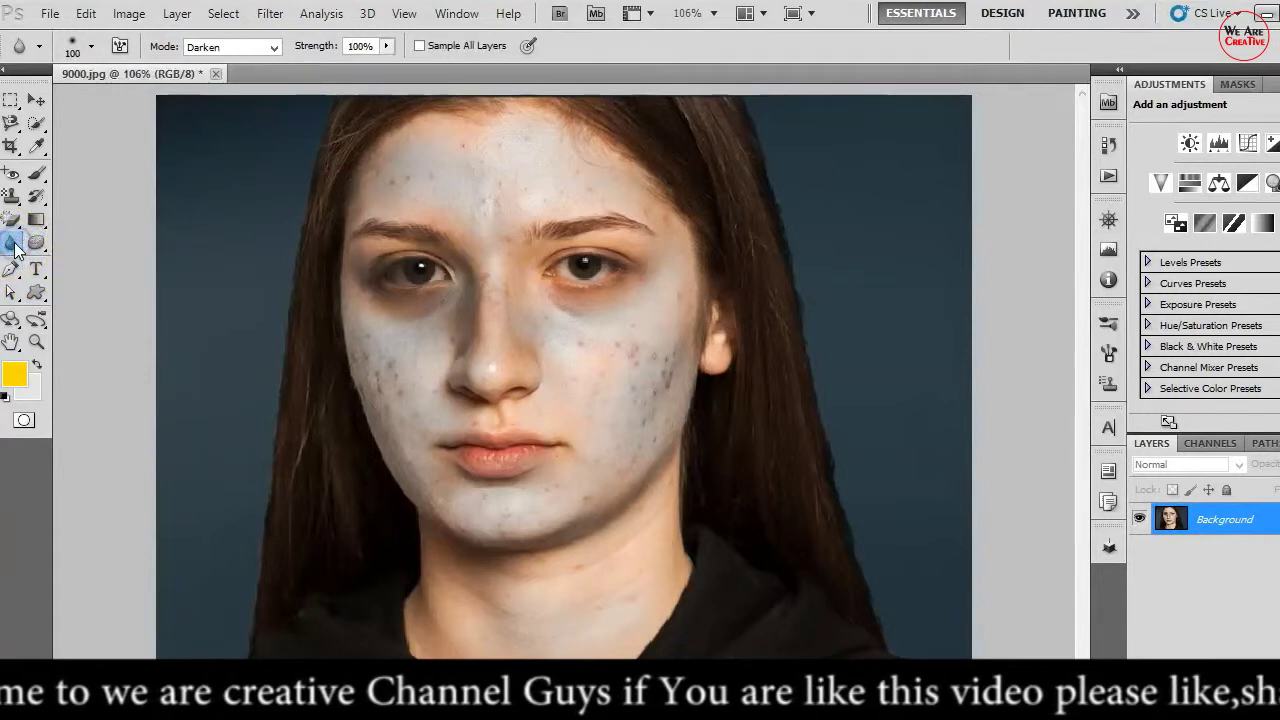
drag(17, 244, 103, 247)
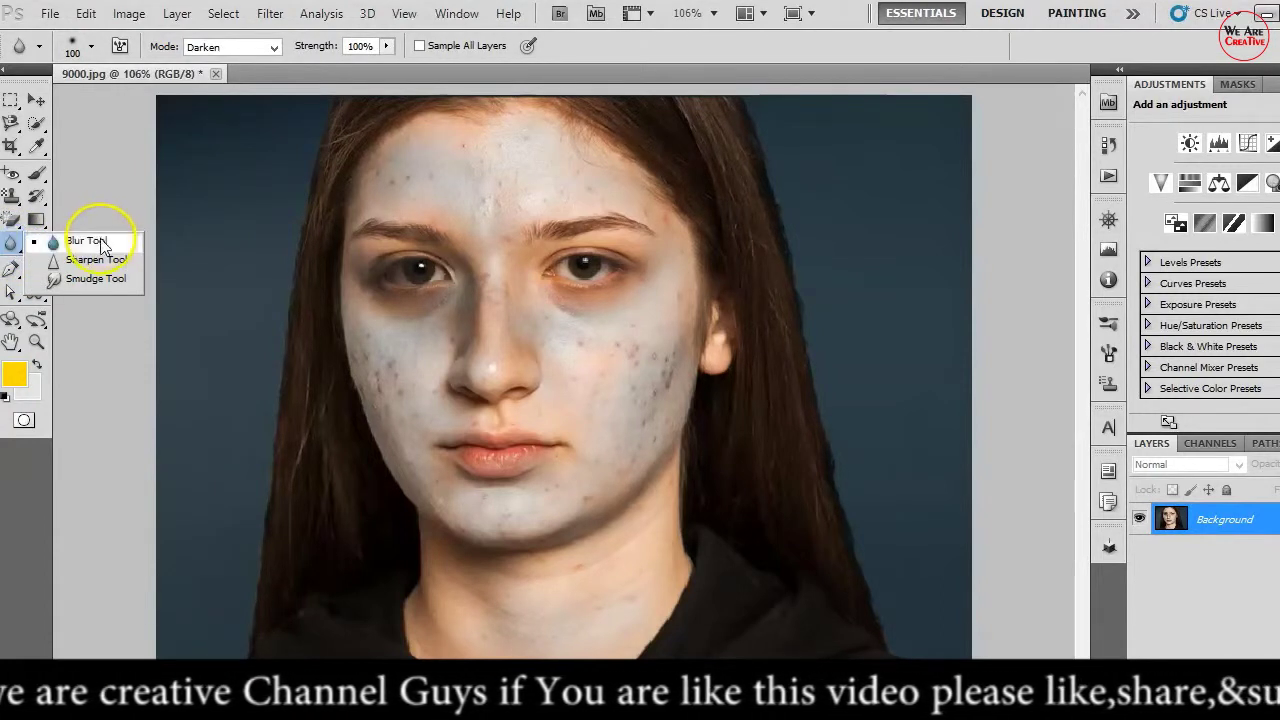
click(92, 245)
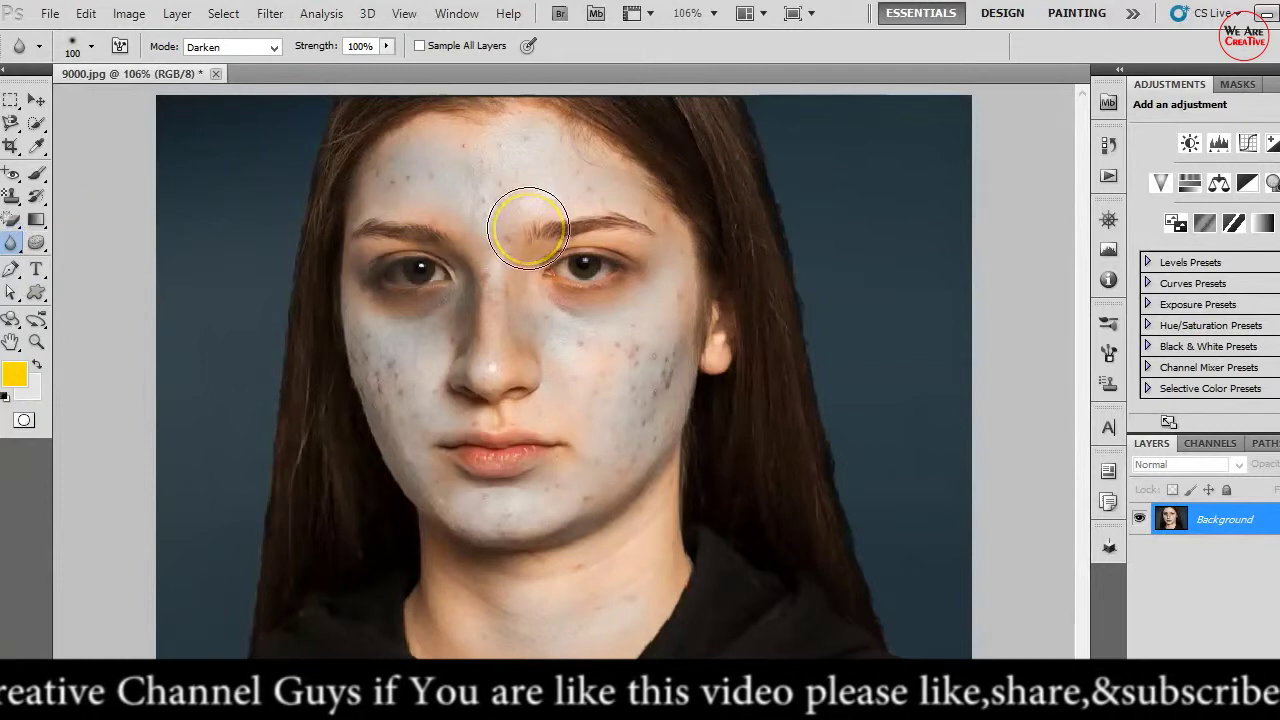
Step: Revert 9000.jpg to the original photo and blur across the forehead and cheek
click(52, 14)
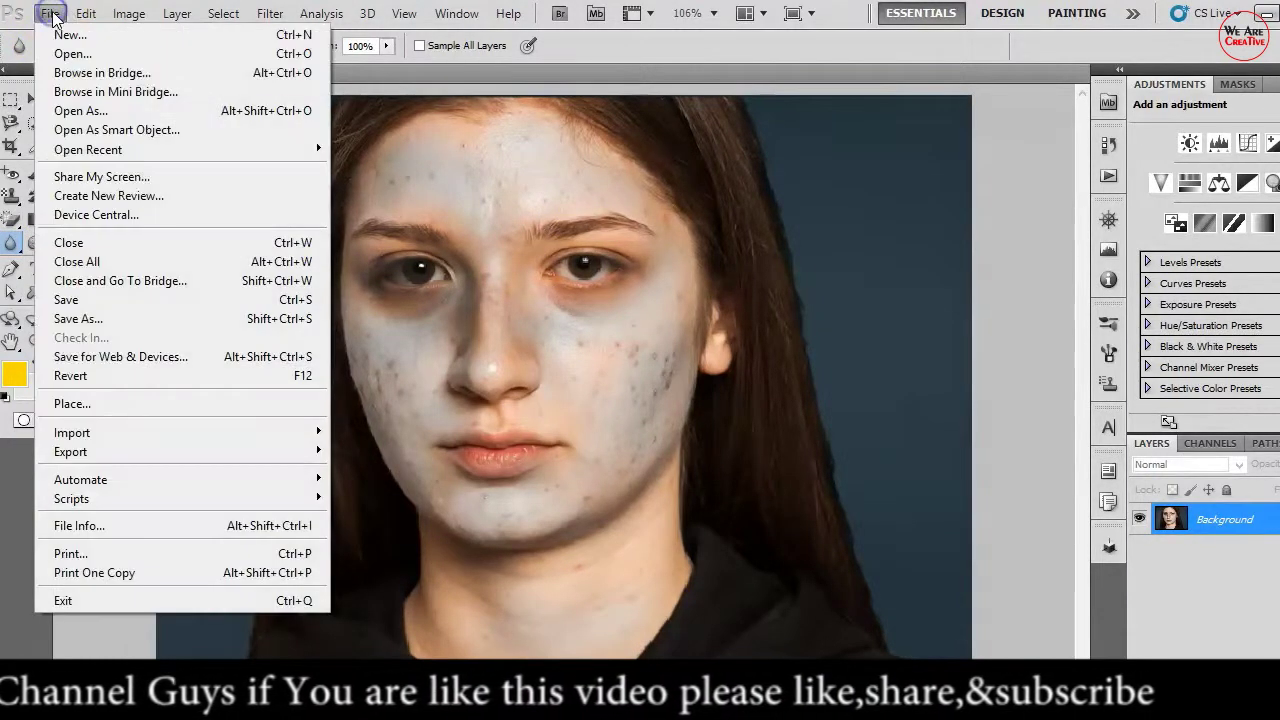
click(100, 372)
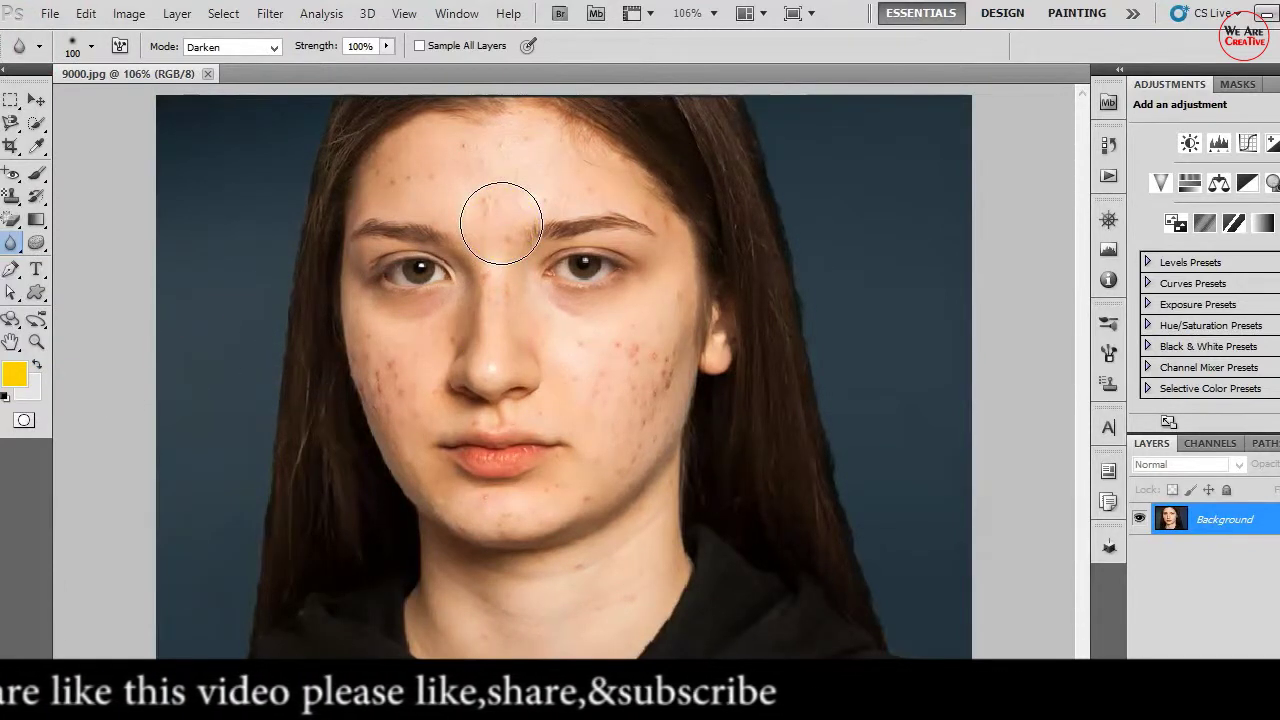
mouse_move(501, 223)
mouse_down()
mouse_move(463, 223)
mouse_move(449, 177)
mouse_move(366, 317)
mouse_move(372, 232)
mouse_move(286, 271)
mouse_move(257, 303)
mouse_up()
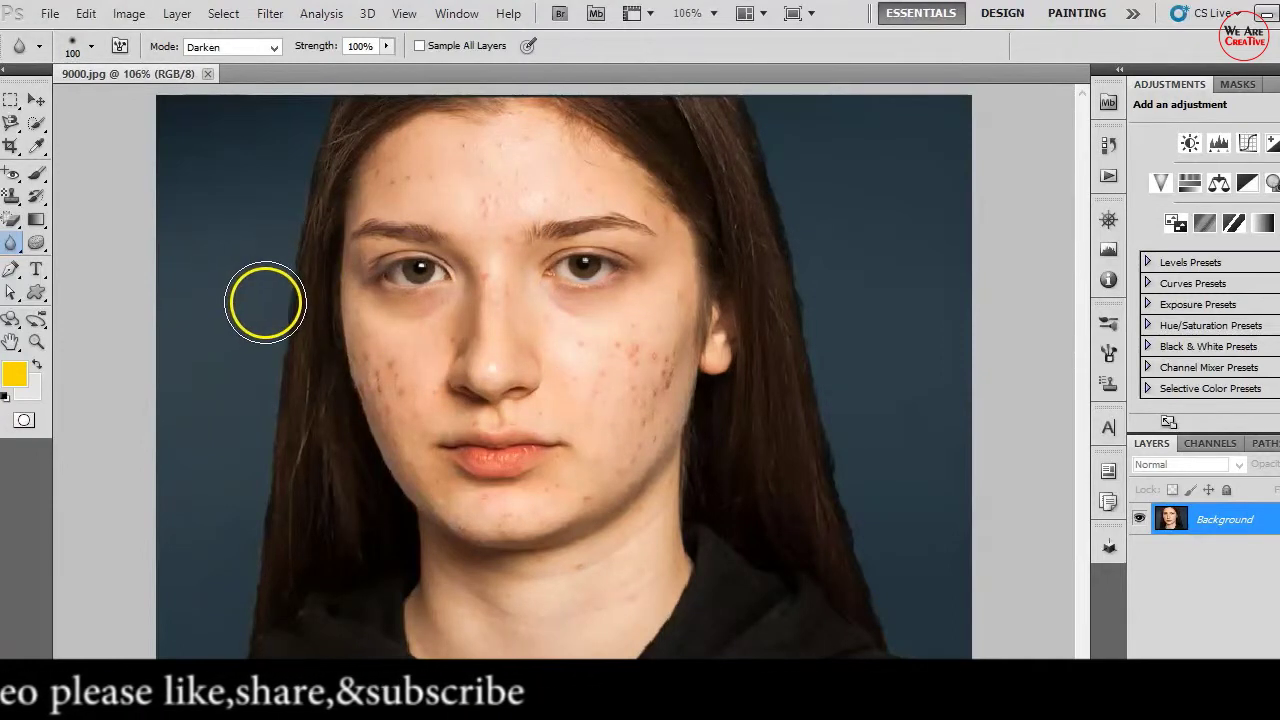
click(91, 46)
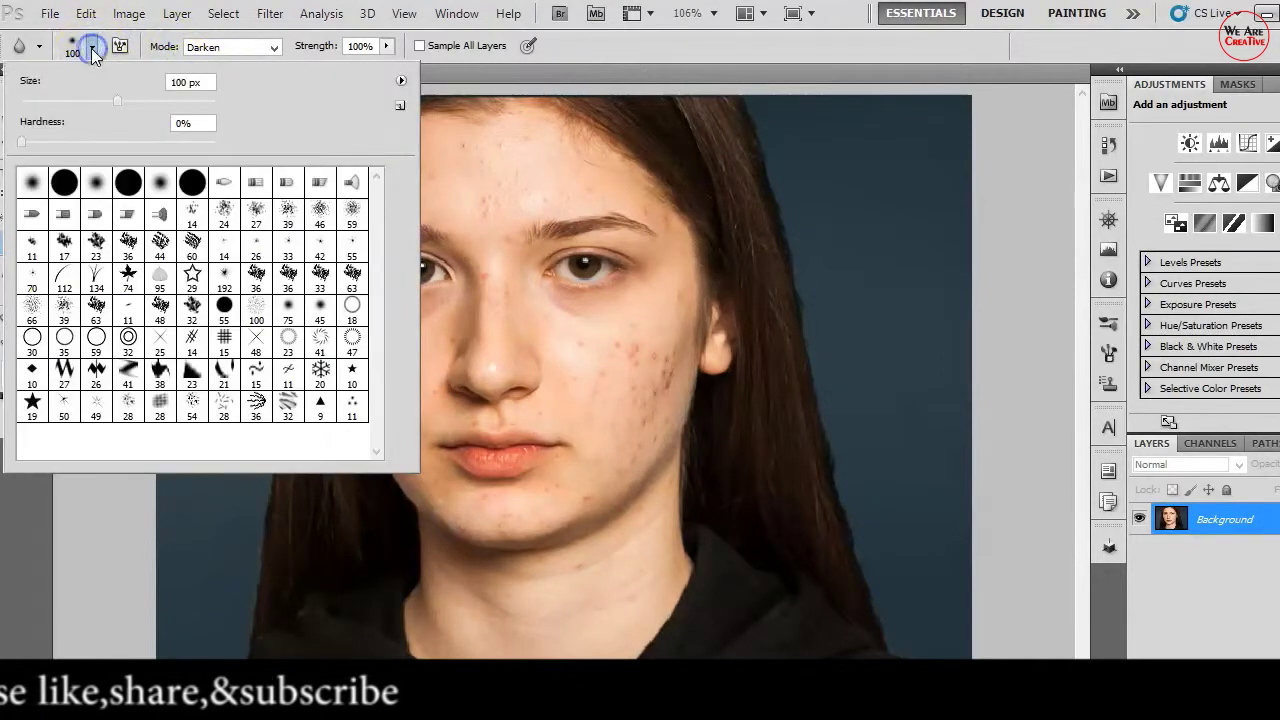
Step: Pick a hard round brush at size 60 and blur the left hair edge by cheek and forehead
double_click(128, 183)
drag(305, 305, 307, 311)
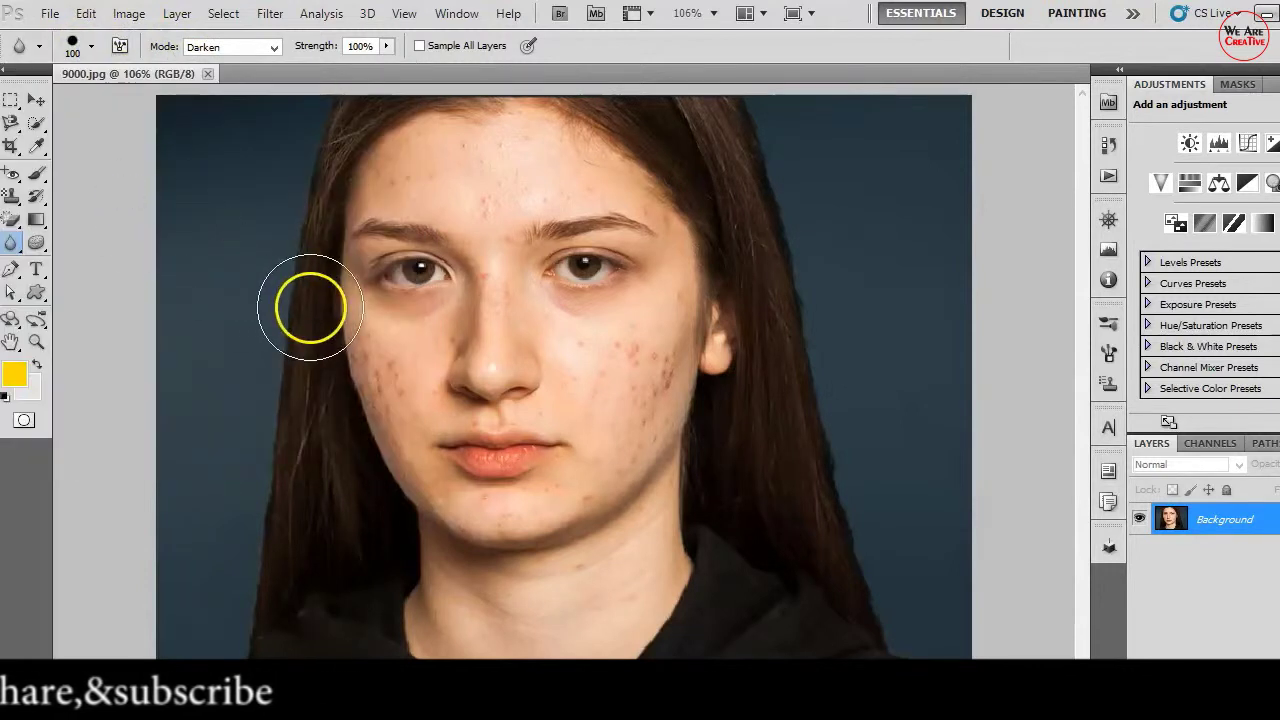
key(bracketleft)
key(bracketleft)
key(bracketleft)
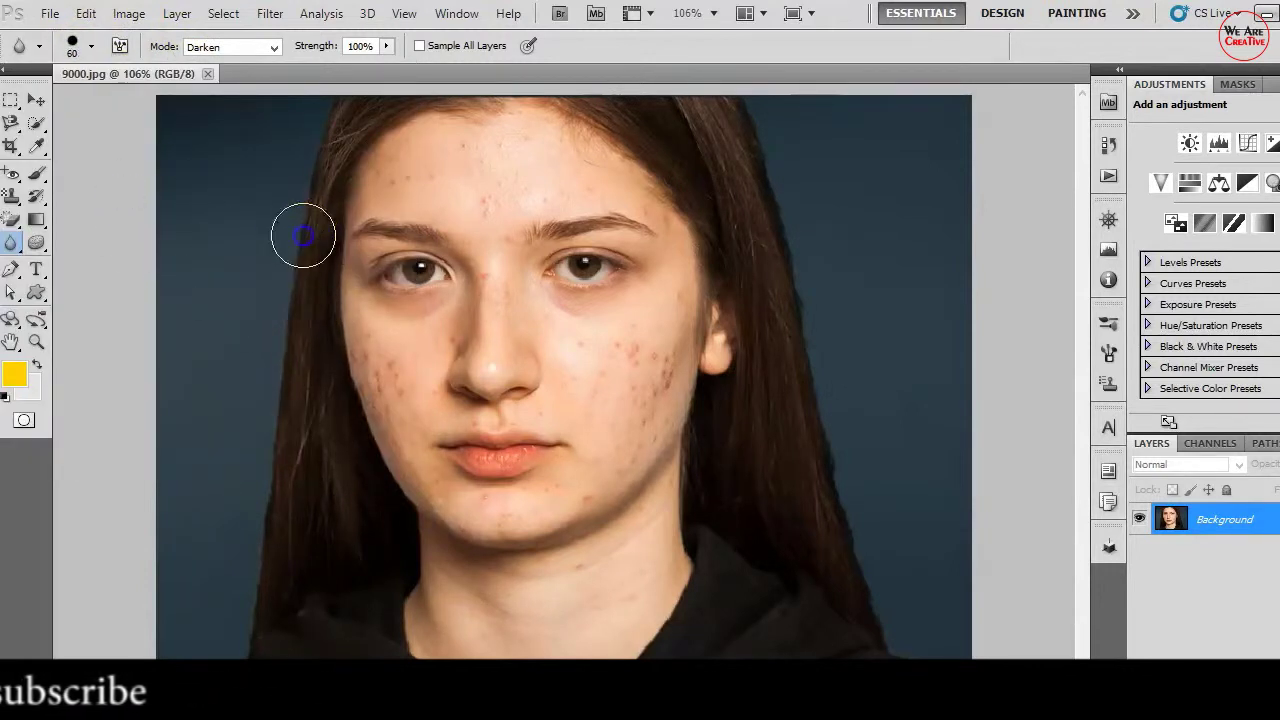
drag(297, 380, 289, 431)
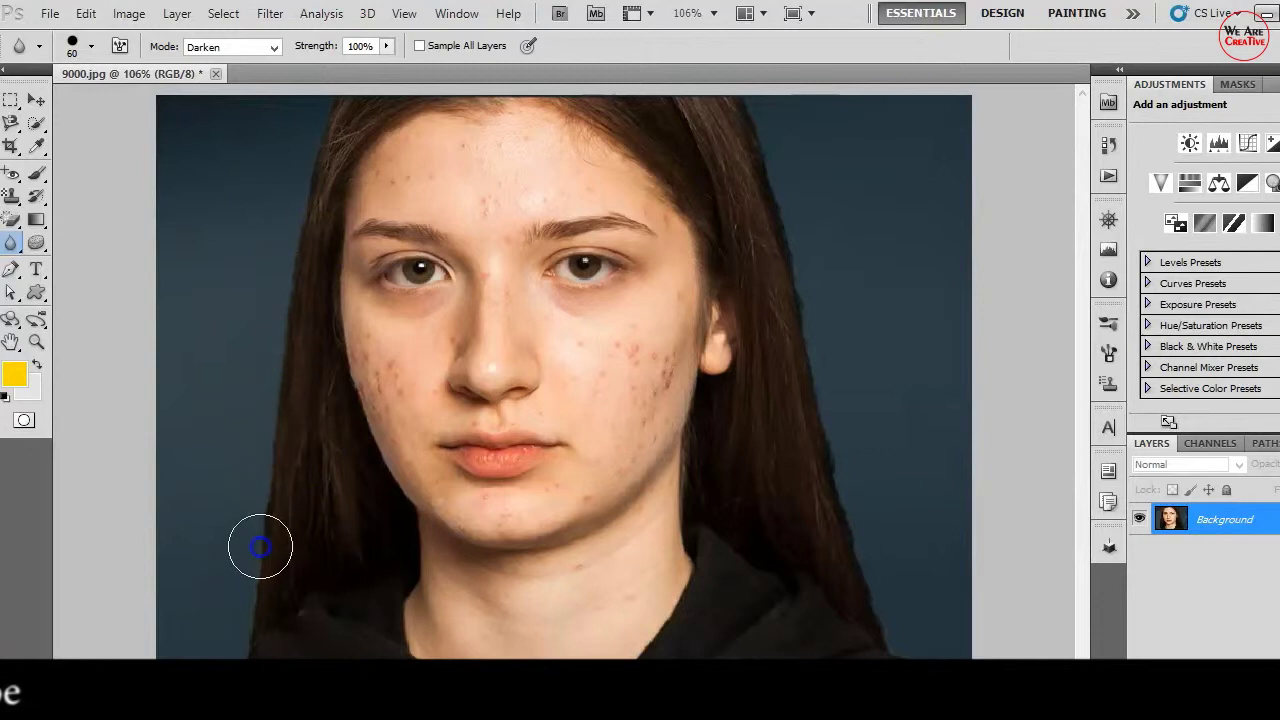
drag(326, 129, 317, 163)
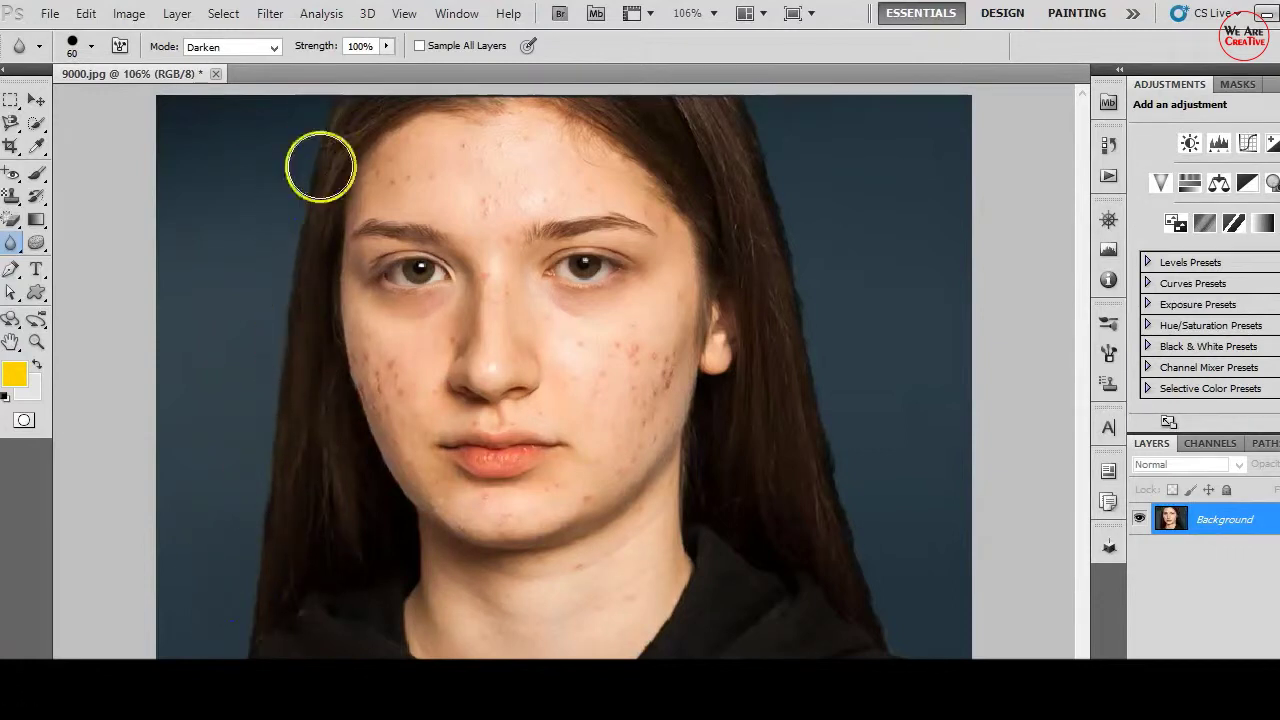
drag(274, 294, 287, 551)
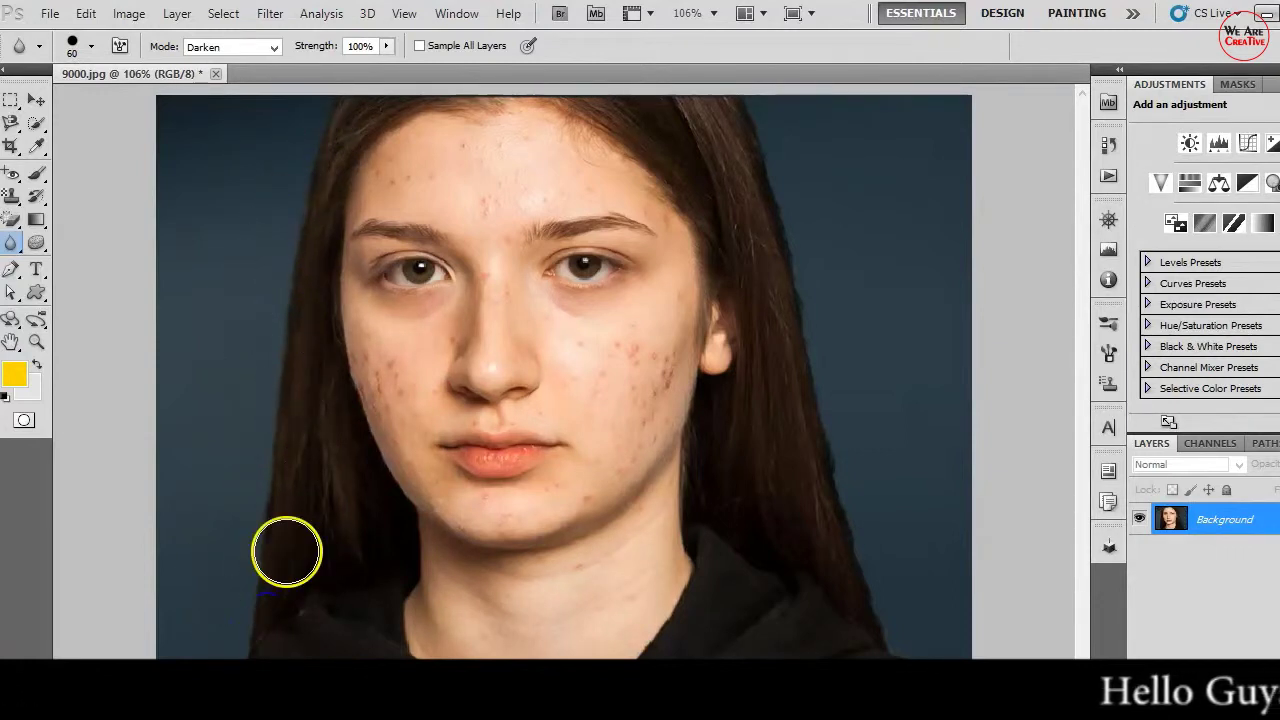
drag(300, 412, 311, 549)
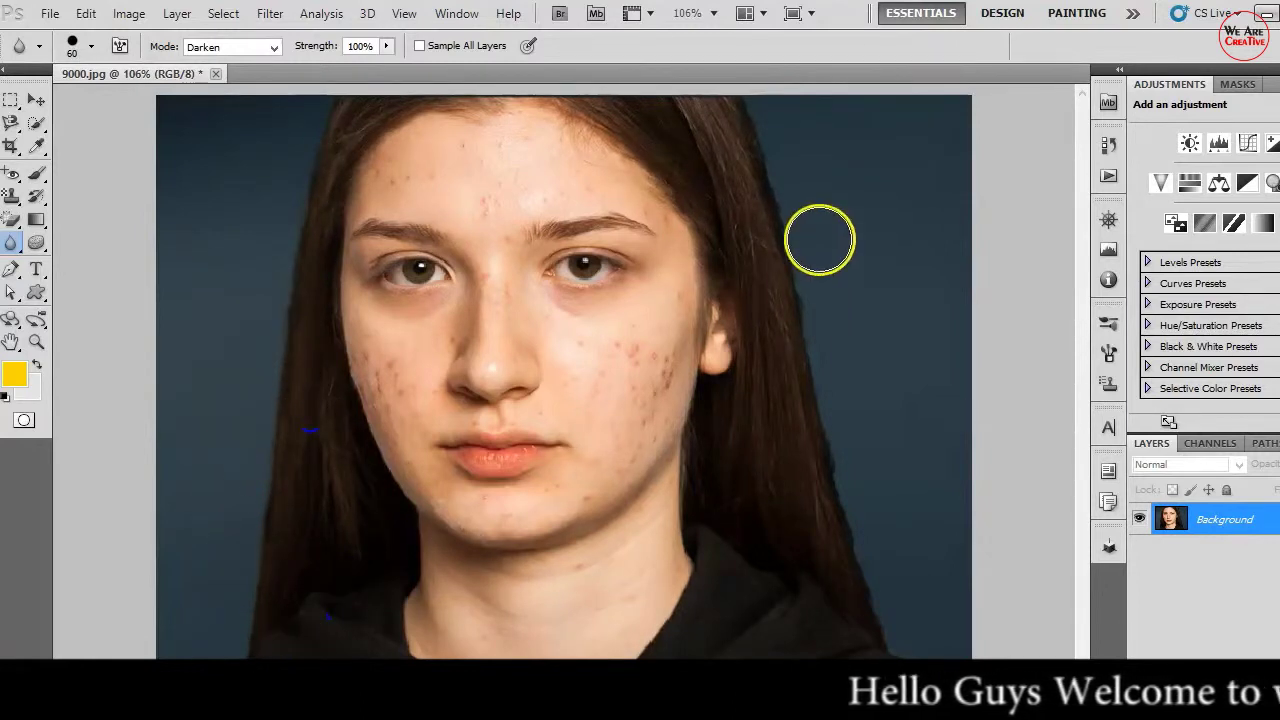
Step: Blur the right hair edge down to the hoodie, then go over both hair edges again
mouse_move(820, 240)
mouse_down()
mouse_move(793, 423)
mouse_move(871, 634)
mouse_move(789, 141)
mouse_move(874, 409)
mouse_up()
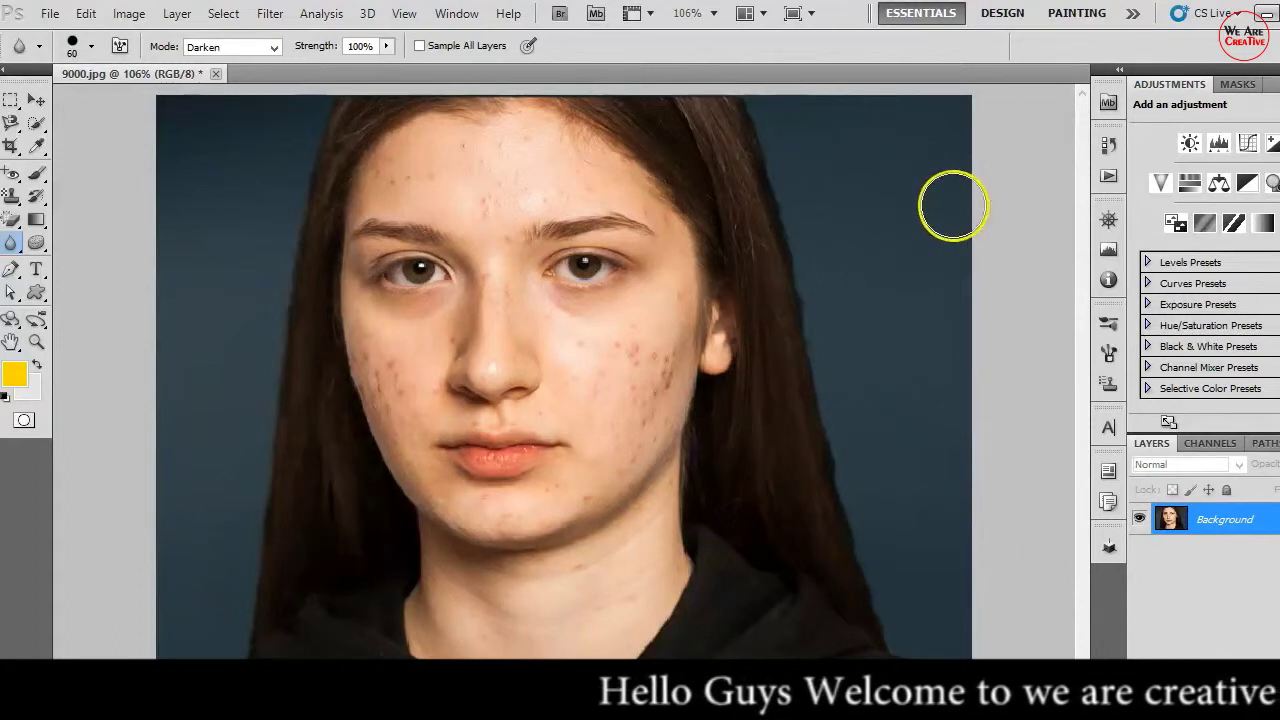
drag(951, 206, 923, 597)
drag(790, 172, 820, 341)
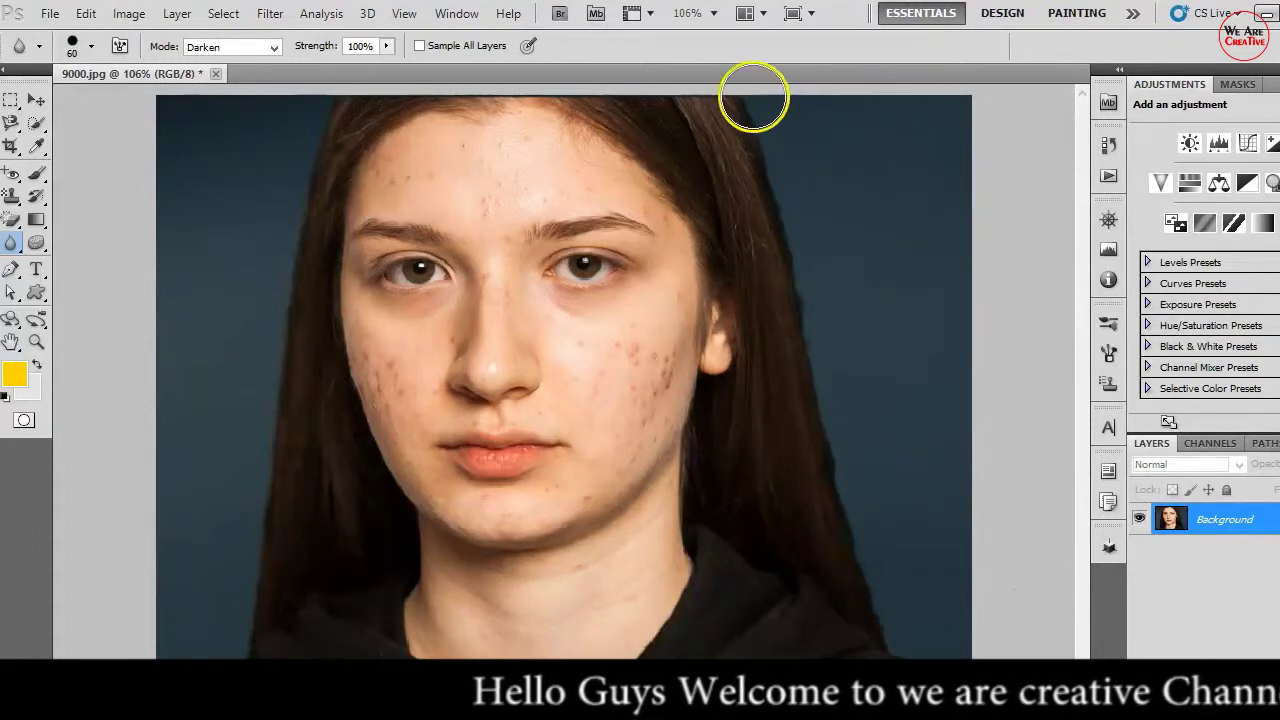
drag(740, 126, 814, 409)
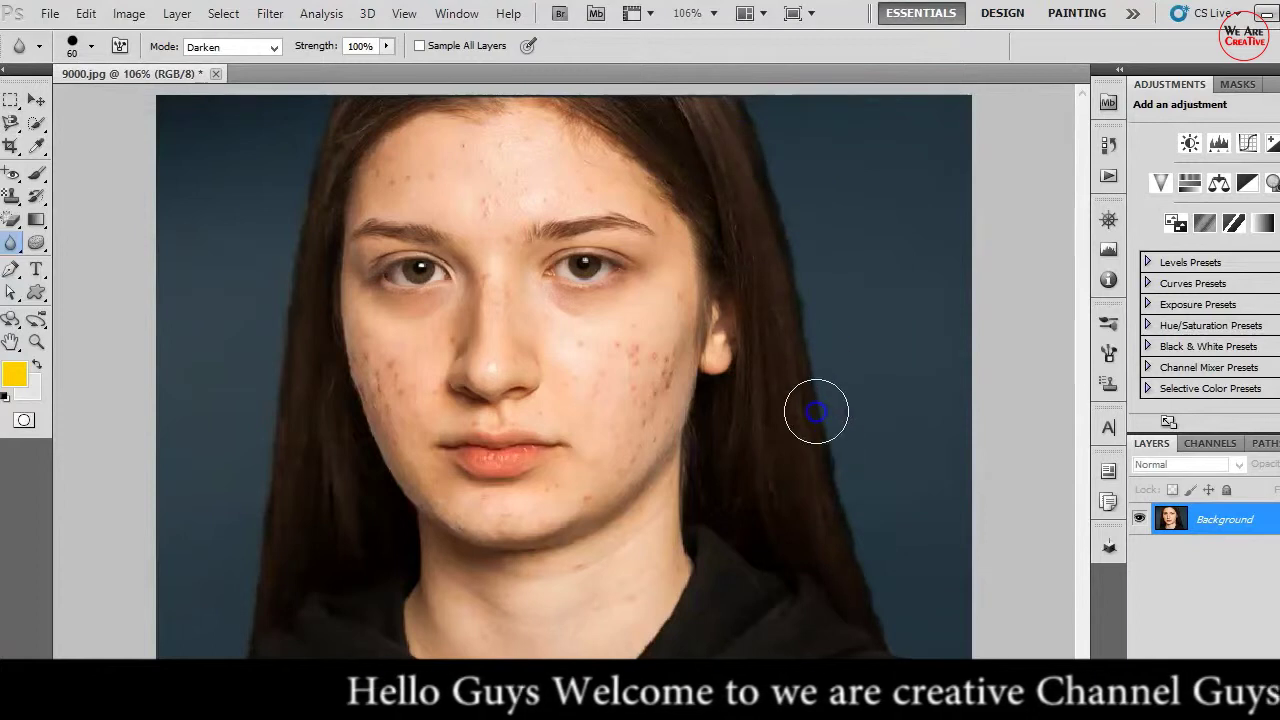
click(780, 347)
drag(780, 347, 872, 606)
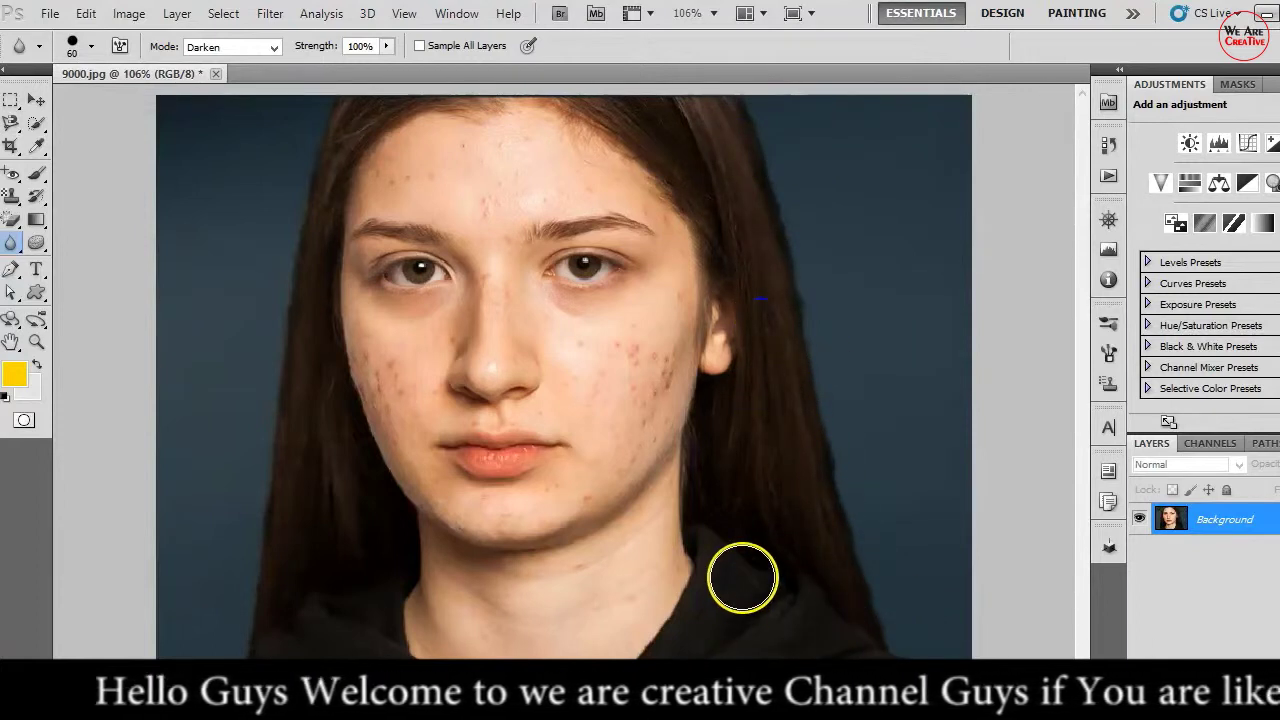
drag(745, 629, 789, 400)
mouse_move(439, 139)
mouse_down()
mouse_move(311, 345)
mouse_move(318, 627)
mouse_up()
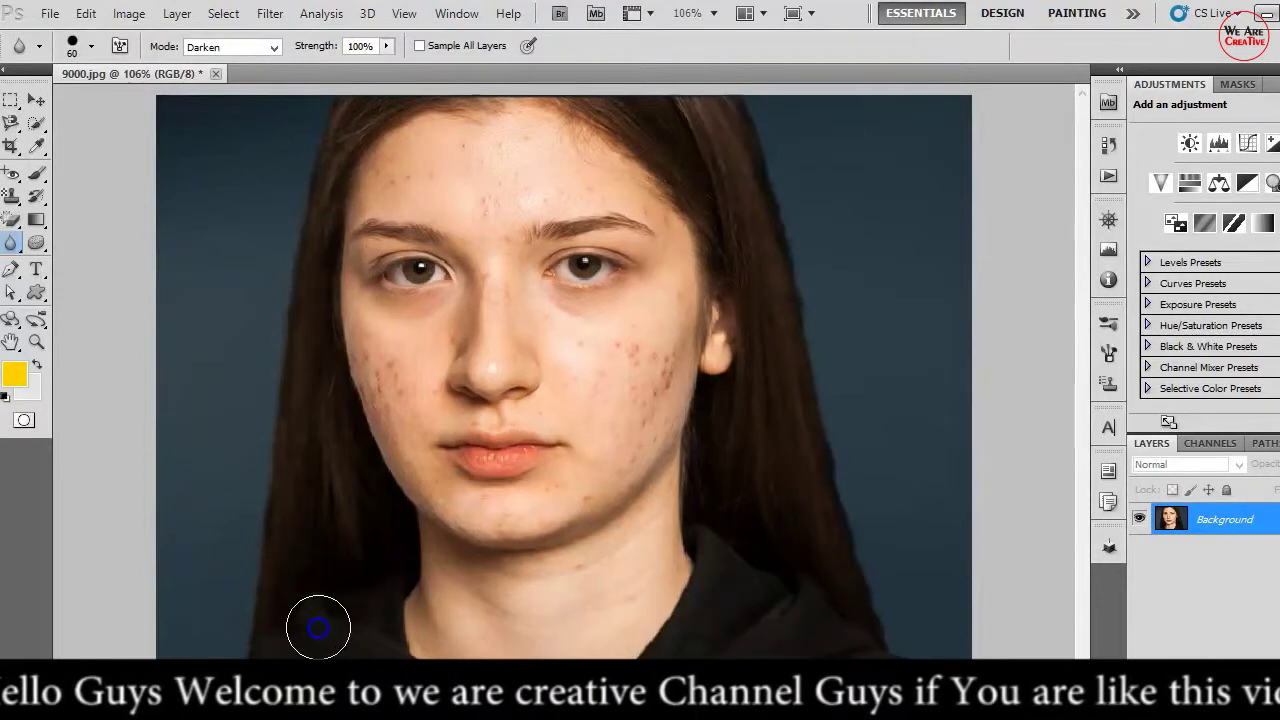
mouse_move(414, 634)
mouse_down()
mouse_move(279, 165)
mouse_move(337, 91)
mouse_move(286, 209)
mouse_move(300, 169)
mouse_move(300, 326)
mouse_up()
Step: Blur the top hairline, the upper-left background and the right-side background
mouse_move(569, 131)
mouse_down()
mouse_move(694, 180)
mouse_move(743, 257)
mouse_move(714, 131)
mouse_up()
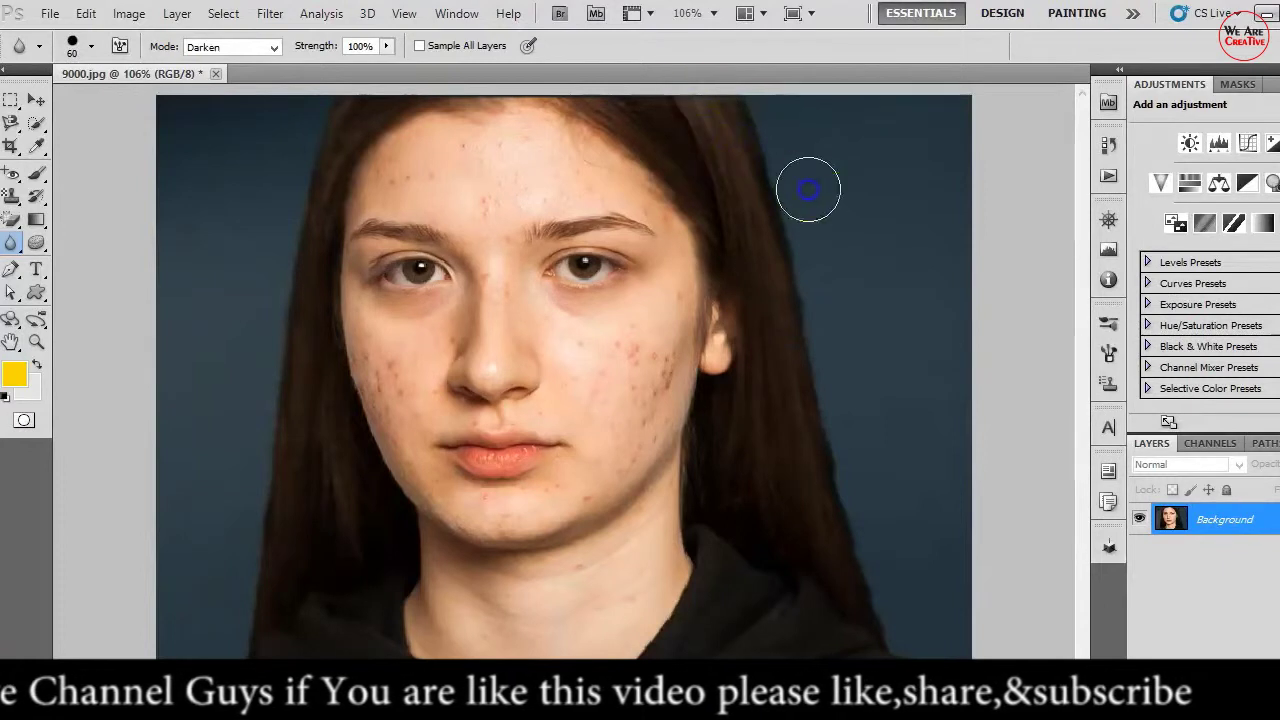
drag(780, 229, 185, 182)
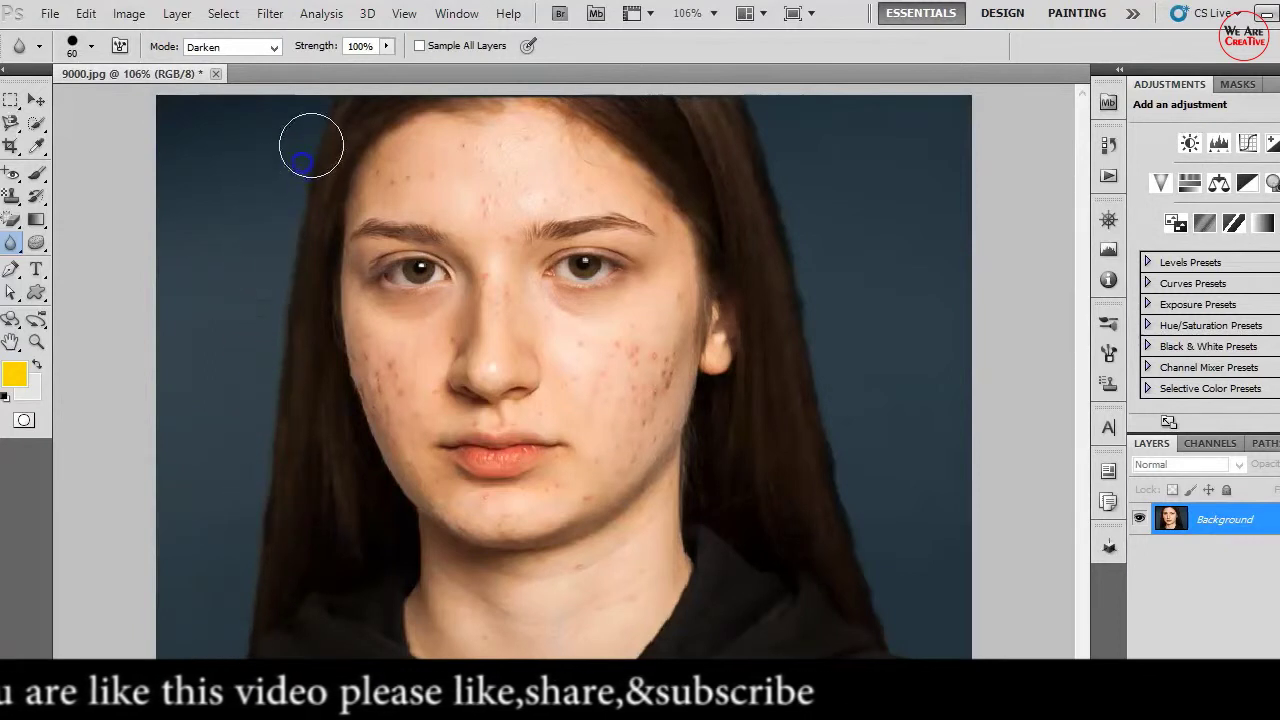
drag(829, 86, 973, 113)
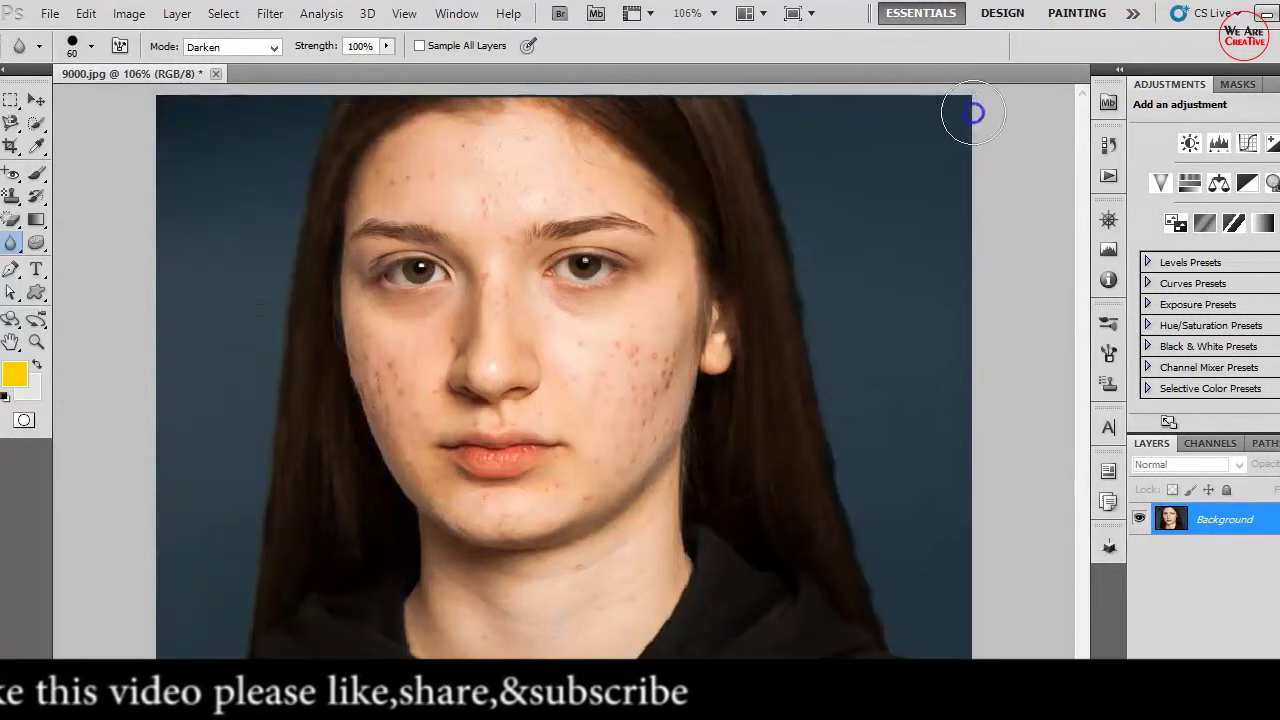
mouse_move(953, 398)
mouse_down()
mouse_move(883, 203)
mouse_move(830, 134)
mouse_up()
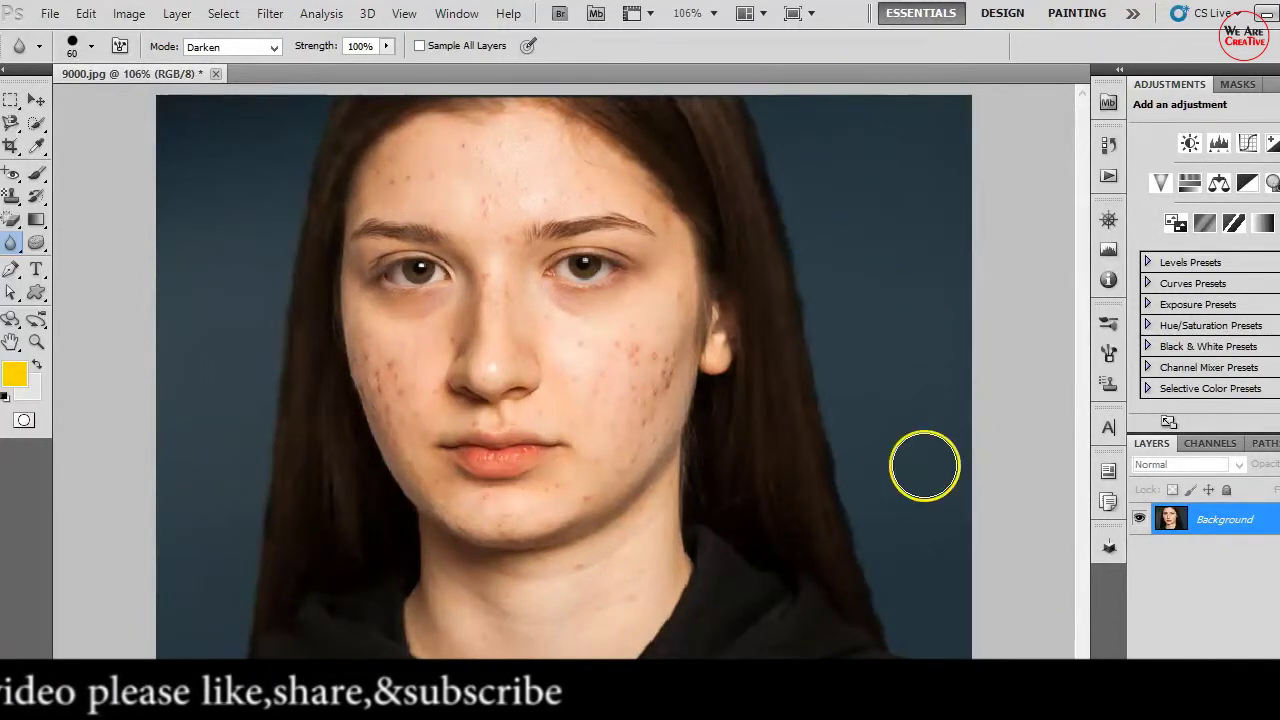
click(847, 503)
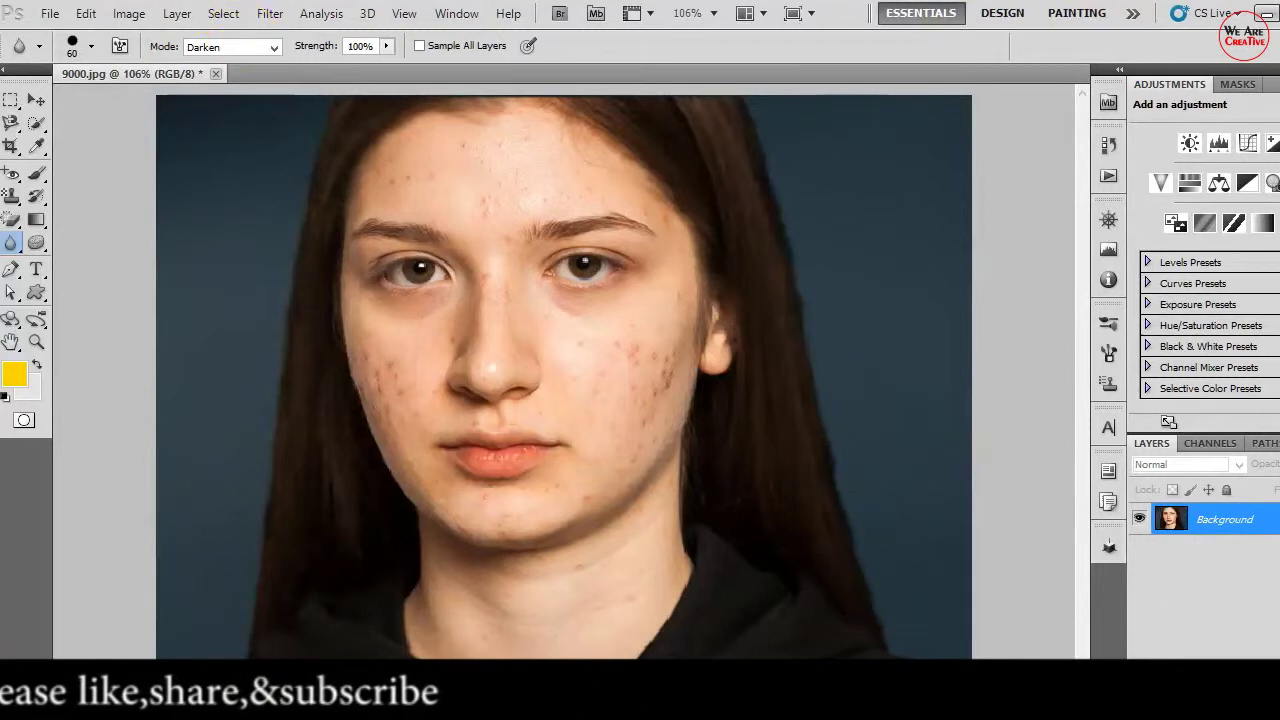
click(15, 245)
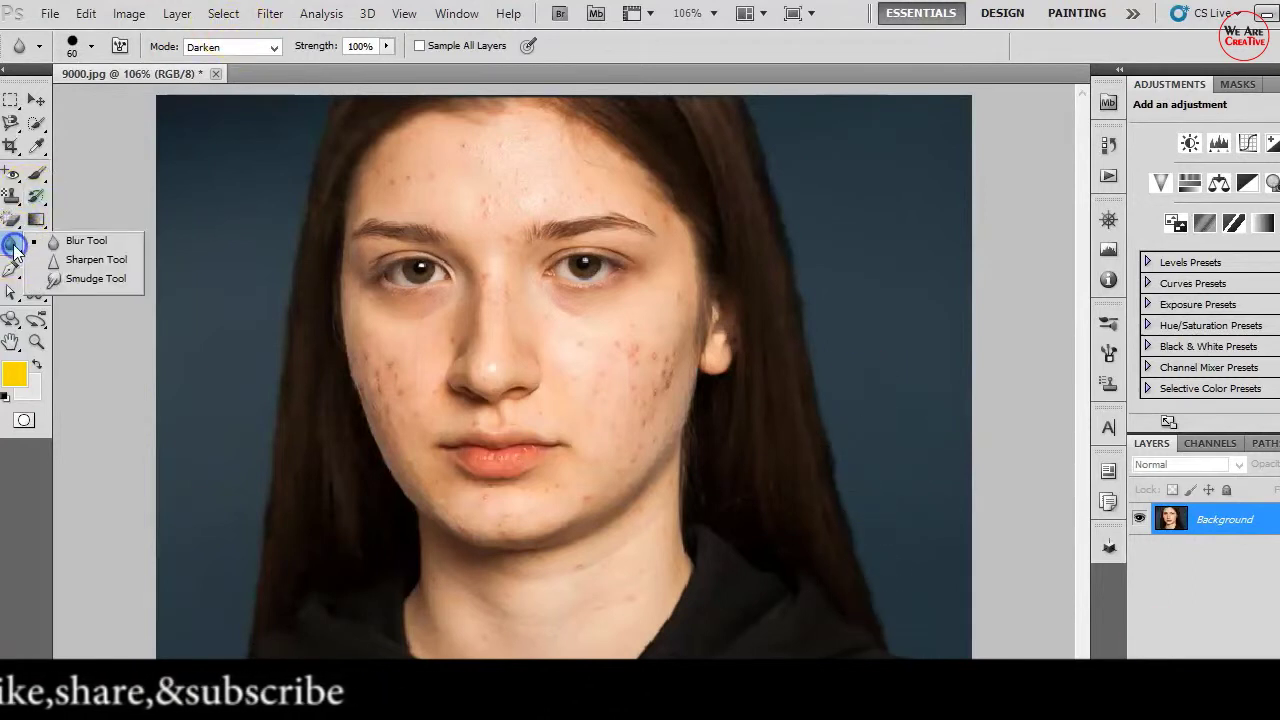
Step: Switch to the Sharpen Tool and roughen the forehead acne with repeated strokes
click(80, 263)
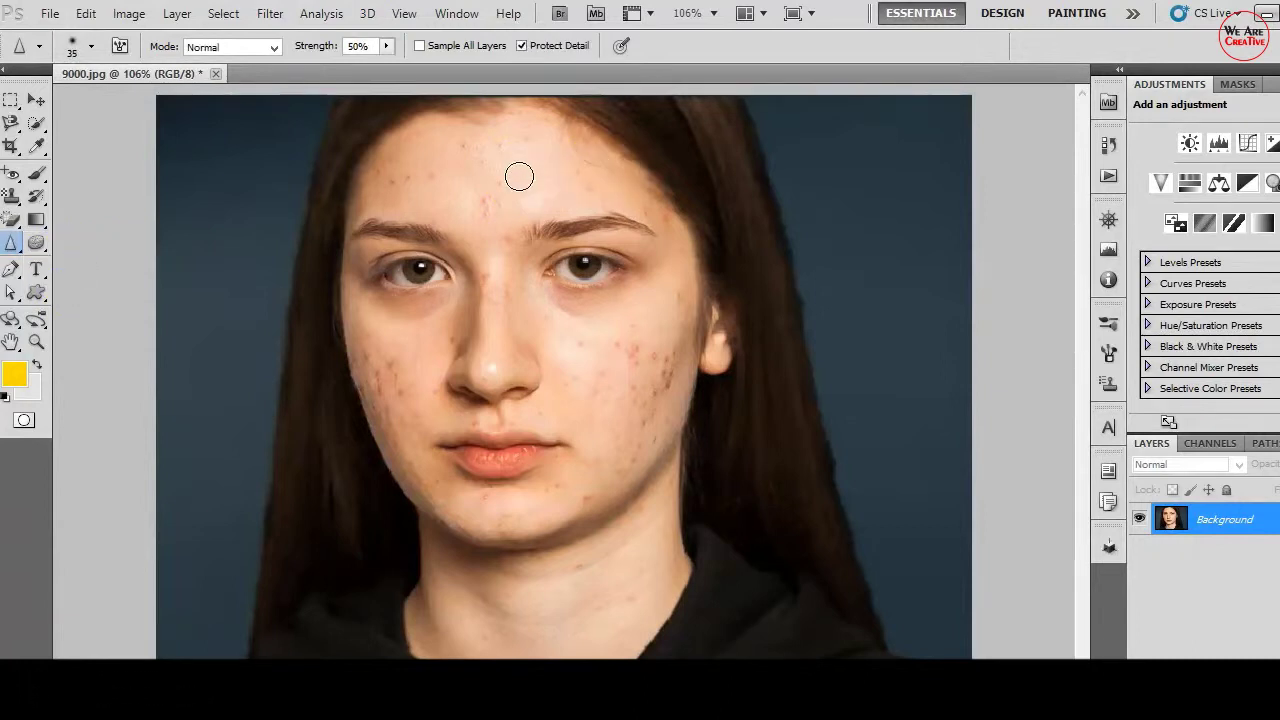
drag(451, 217, 472, 190)
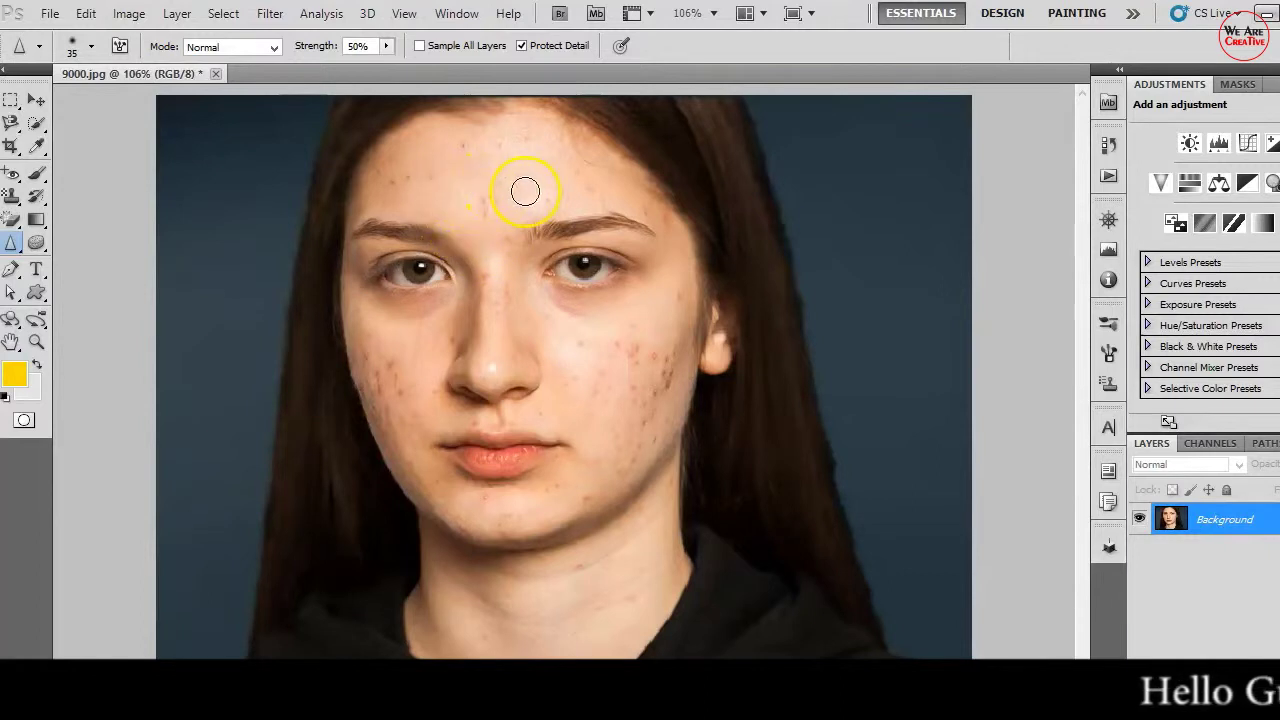
drag(520, 196, 499, 181)
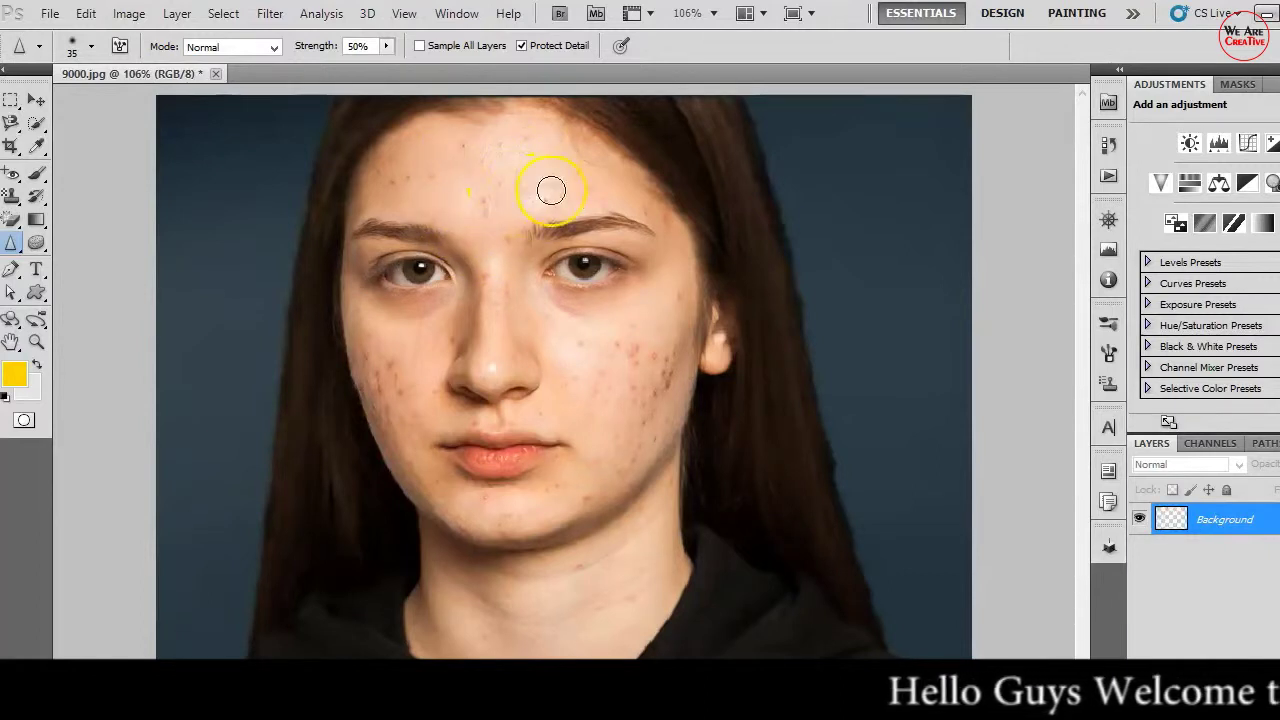
mouse_move(537, 191)
mouse_down()
mouse_move(486, 201)
mouse_move(483, 222)
mouse_move(463, 217)
mouse_move(466, 188)
mouse_up()
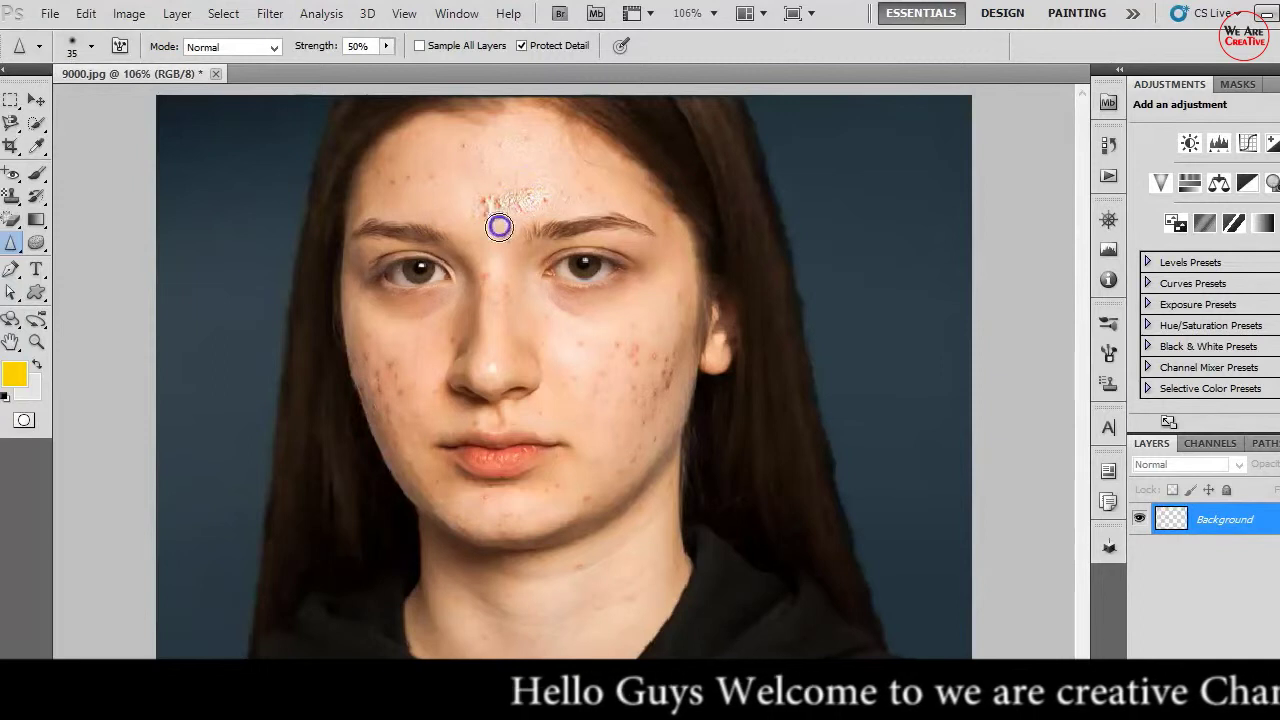
drag(476, 224, 489, 206)
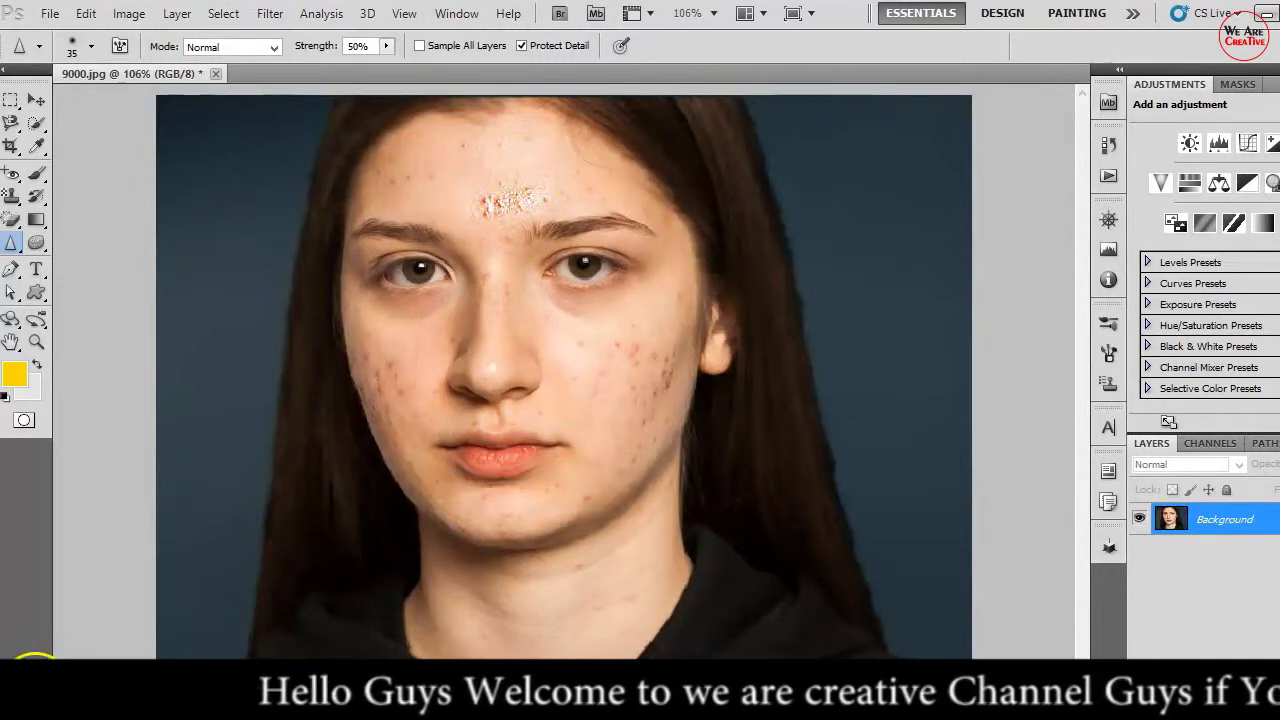
drag(545, 225, 553, 217)
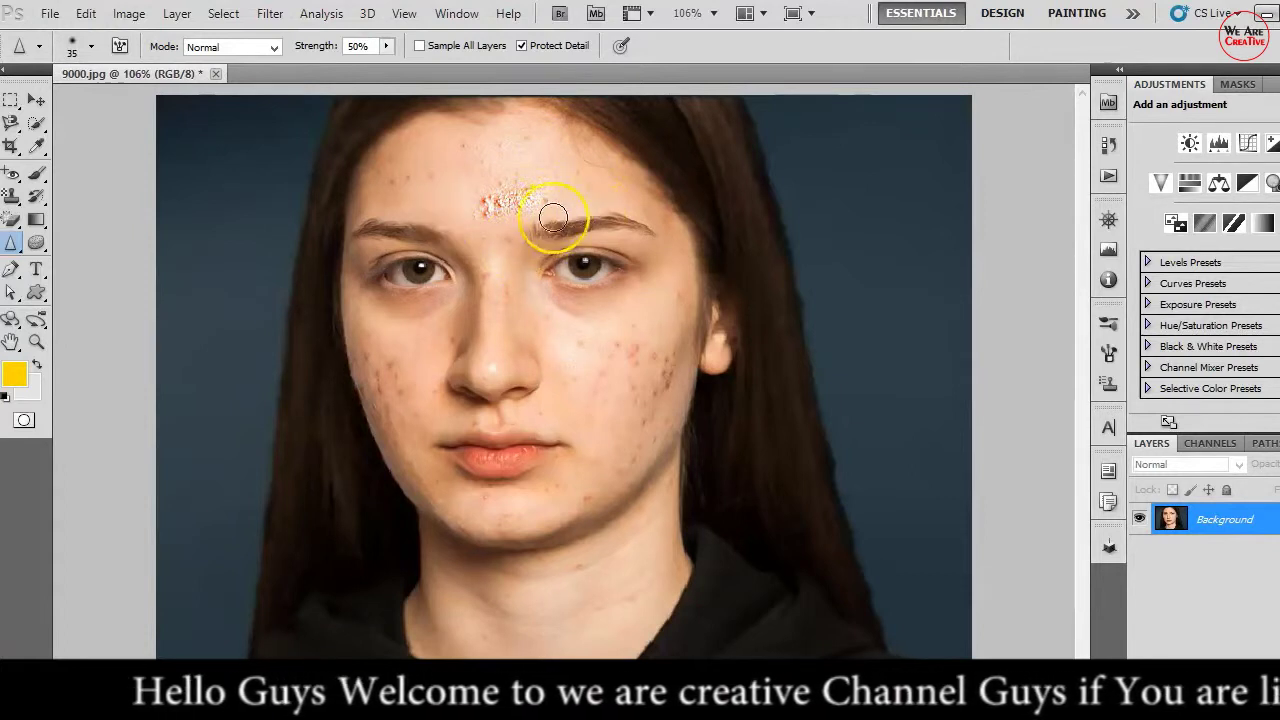
drag(536, 174, 481, 220)
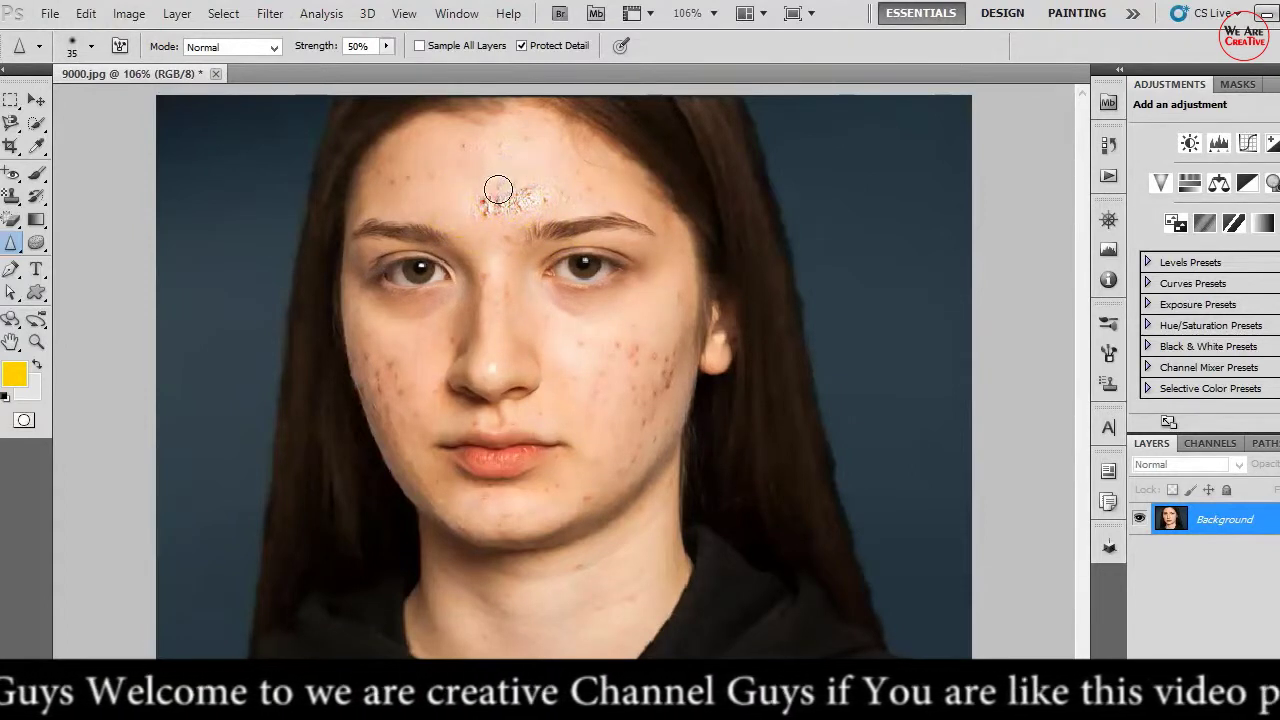
Step: Sharpen the forehead acne further, then roughen the acne on the right cheek
click(30, 228)
drag(10, 247, 80, 257)
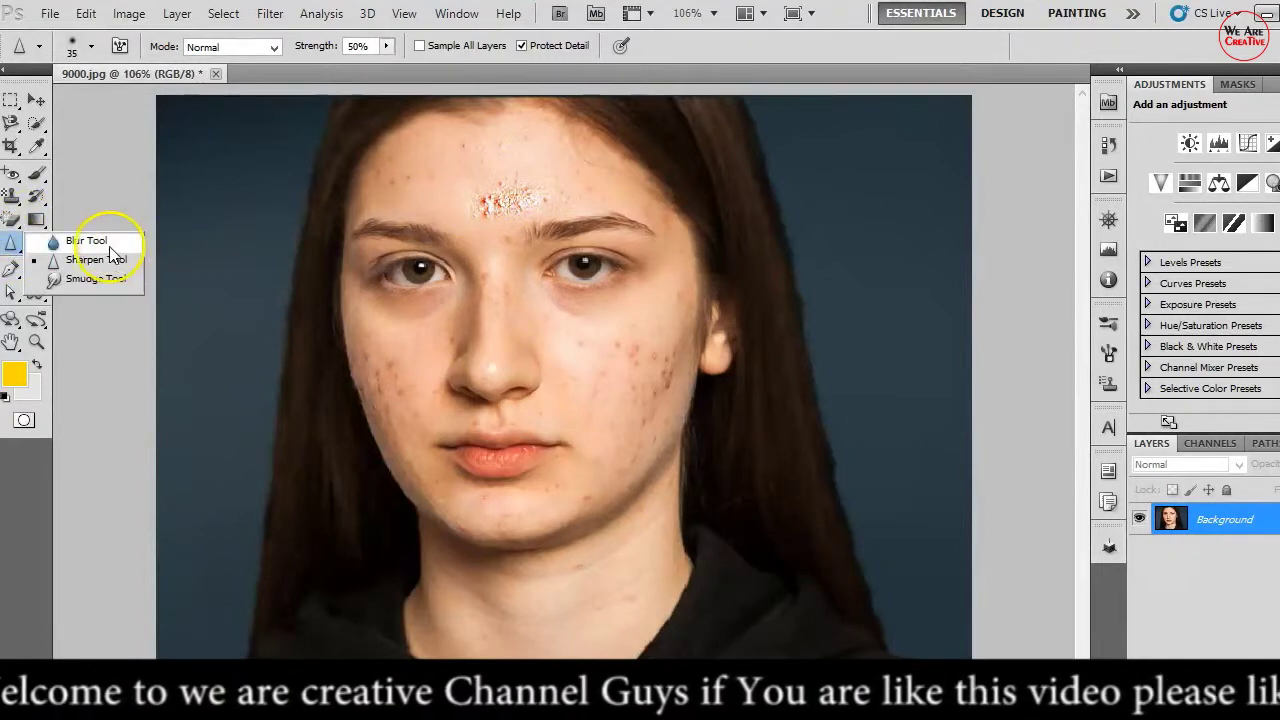
mouse_move(485, 183)
mouse_down()
mouse_move(514, 177)
mouse_move(440, 205)
mouse_move(457, 194)
mouse_move(449, 160)
mouse_move(447, 185)
mouse_move(476, 179)
mouse_up()
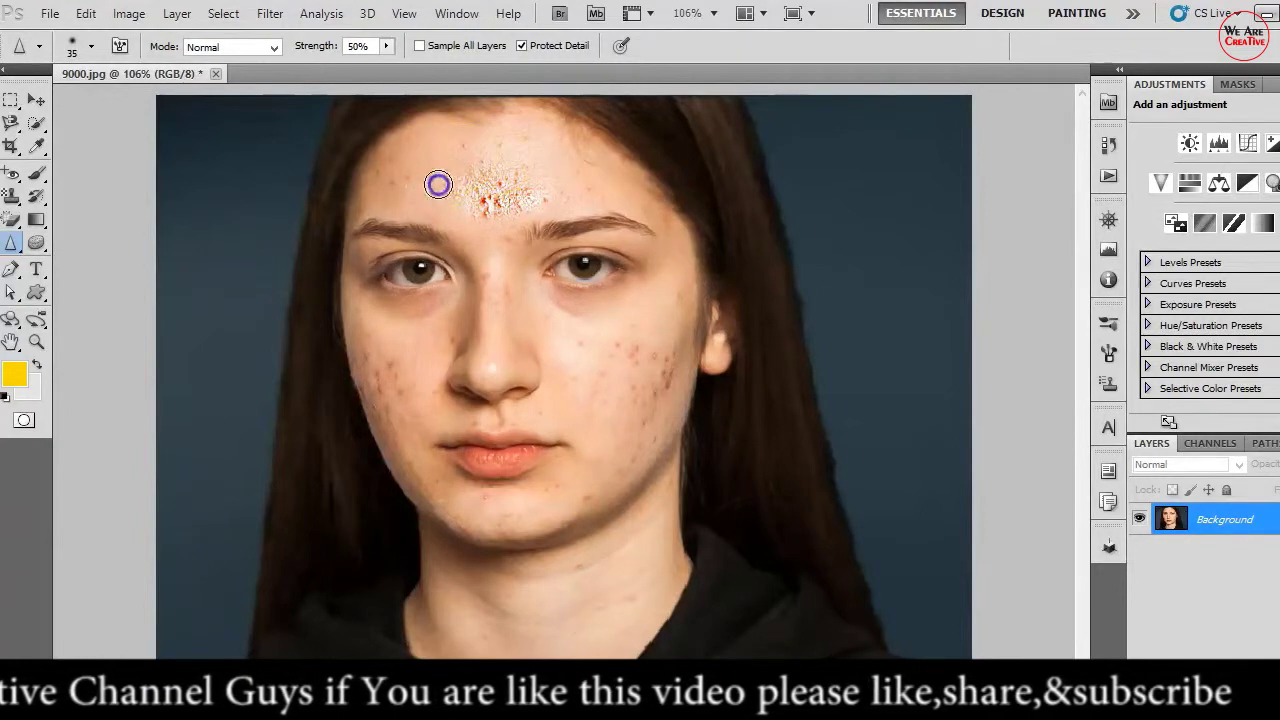
click(481, 224)
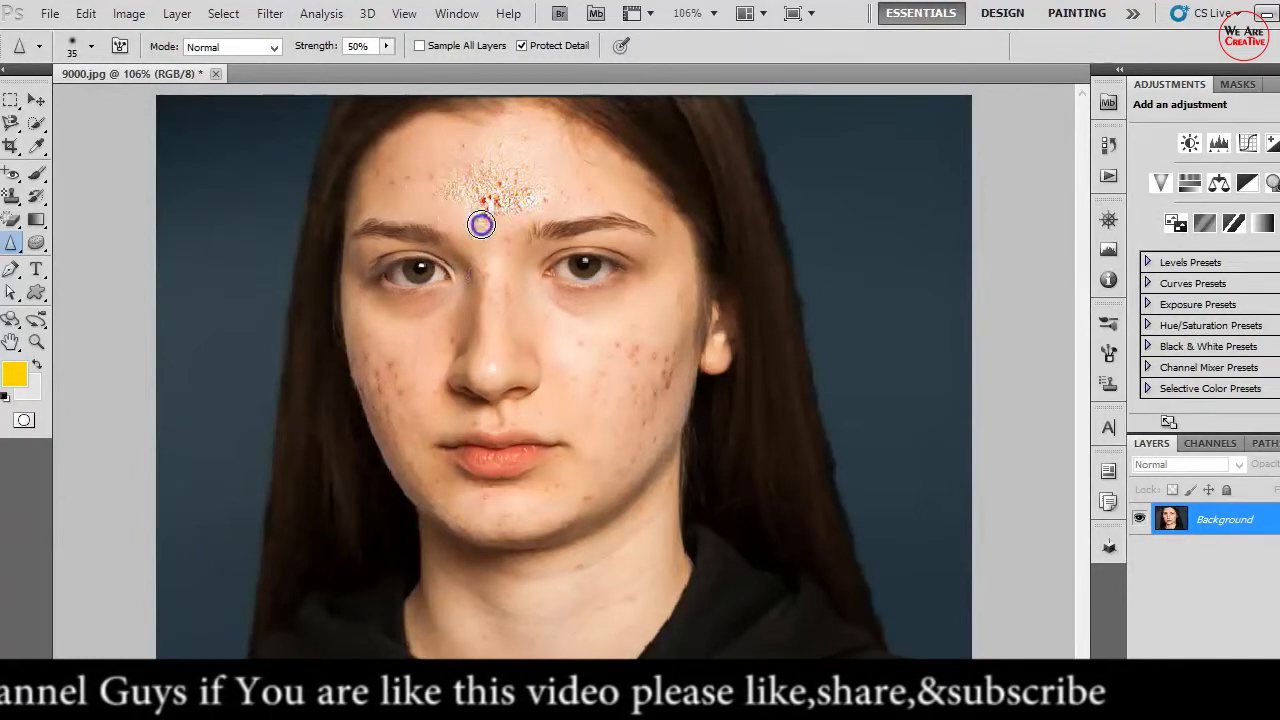
mouse_move(508, 197)
mouse_down()
mouse_move(500, 231)
mouse_move(446, 177)
mouse_up()
drag(619, 298, 608, 392)
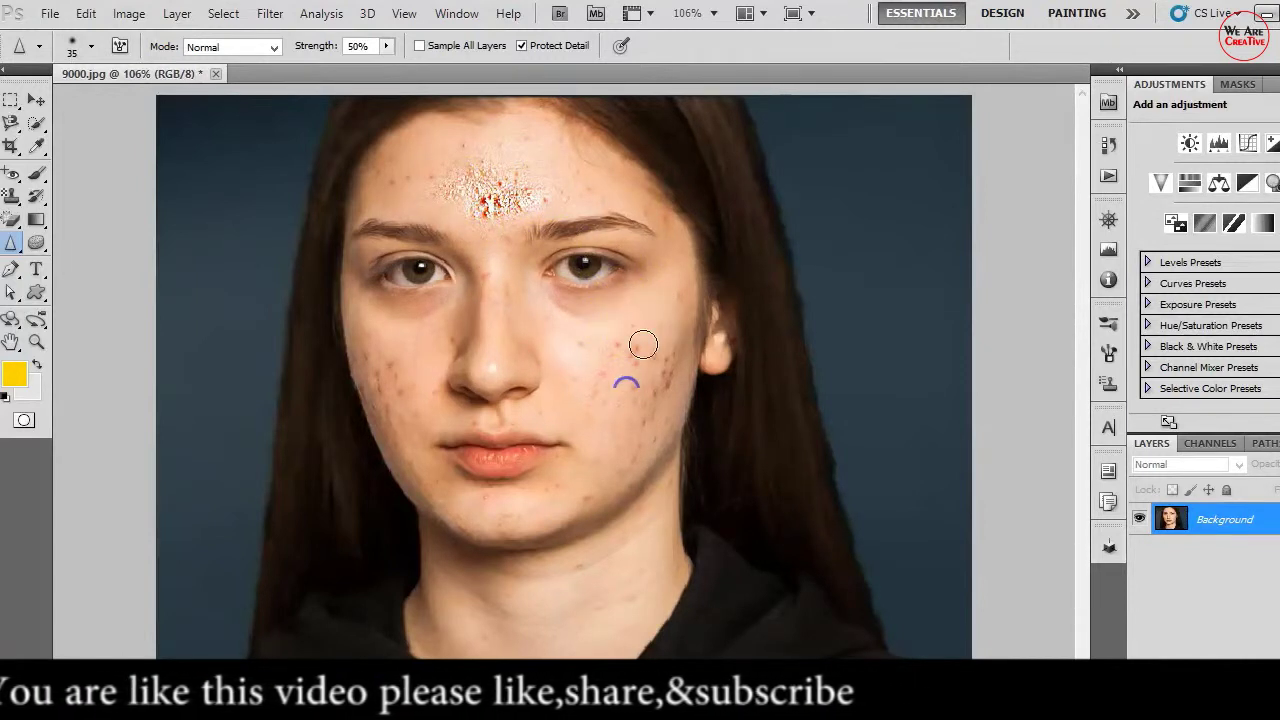
mouse_move(677, 366)
mouse_down()
mouse_move(620, 358)
mouse_move(603, 373)
mouse_move(652, 363)
mouse_move(602, 417)
mouse_up()
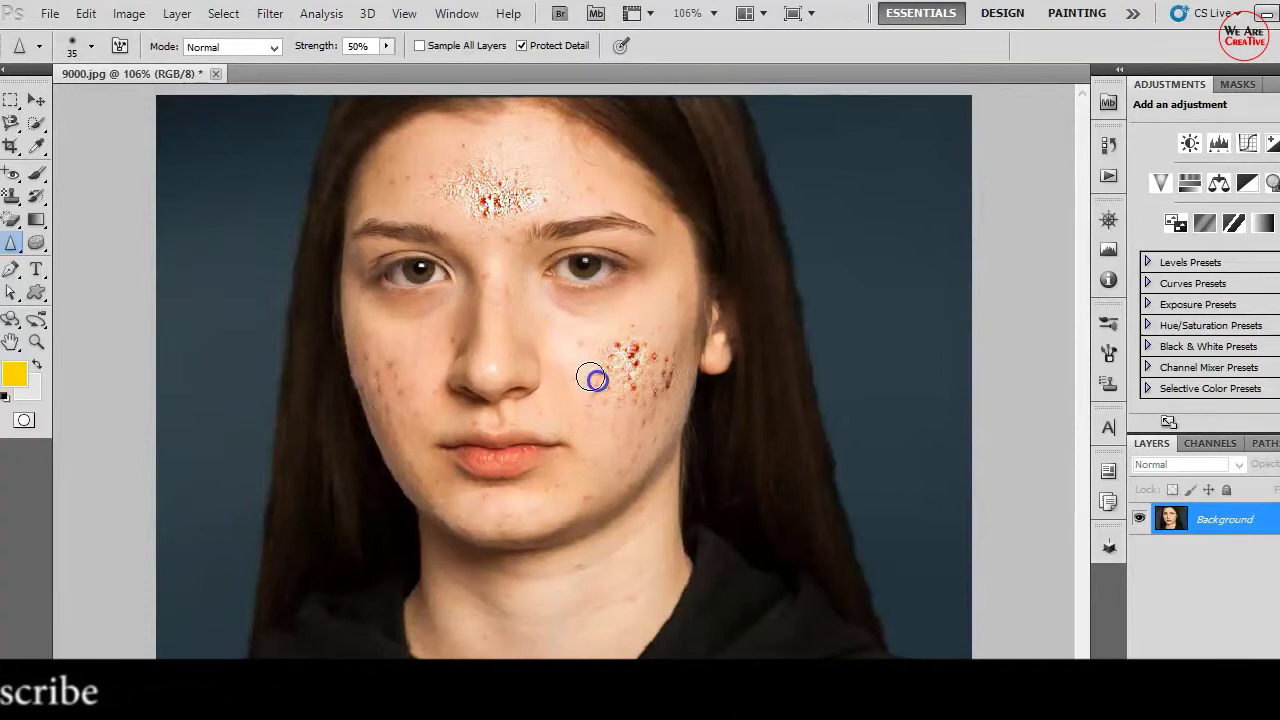
click(577, 325)
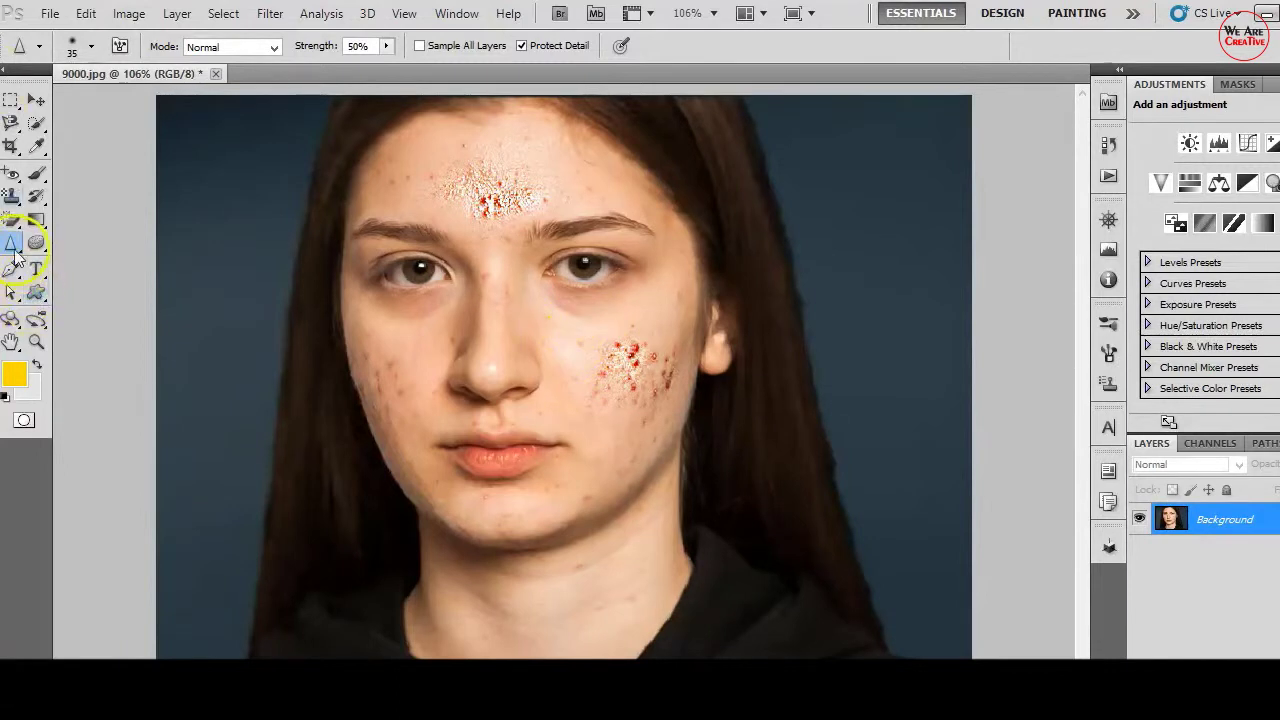
Step: Switch to the Smudge Tool at 50% strength and smudge the left hair edge into the background
drag(14, 252, 38, 260)
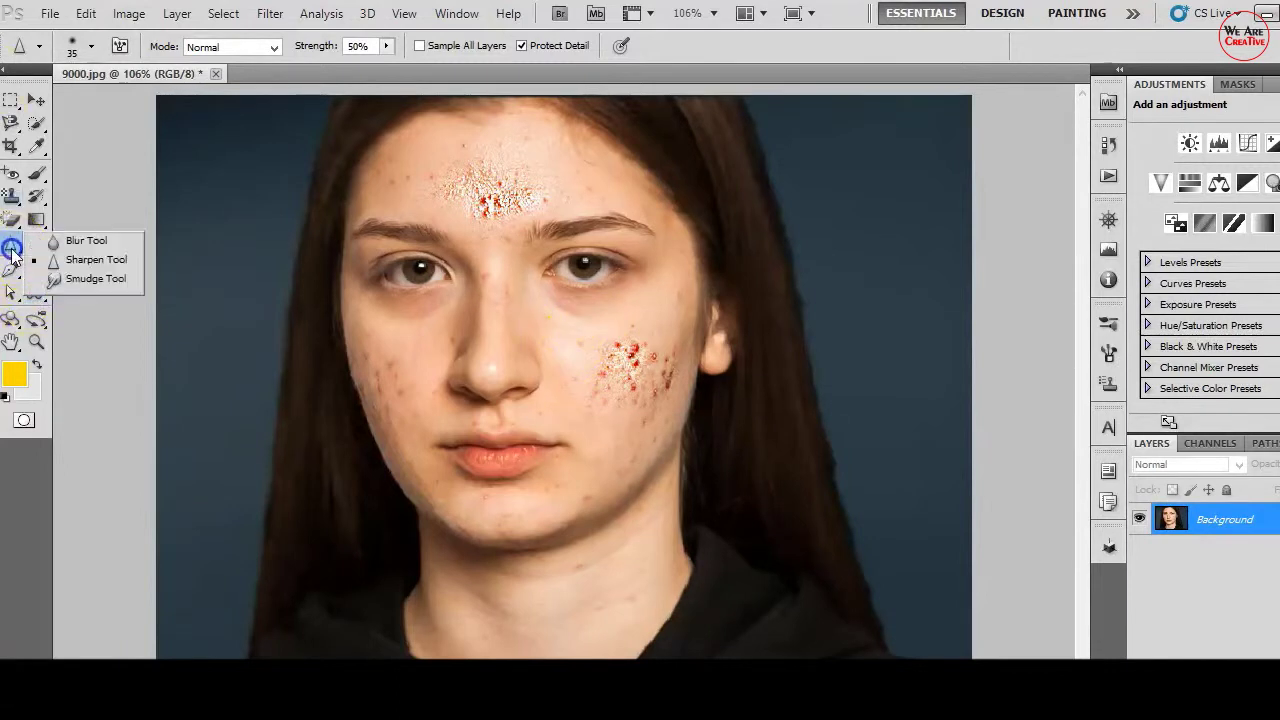
click(101, 267)
drag(8, 255, 138, 287)
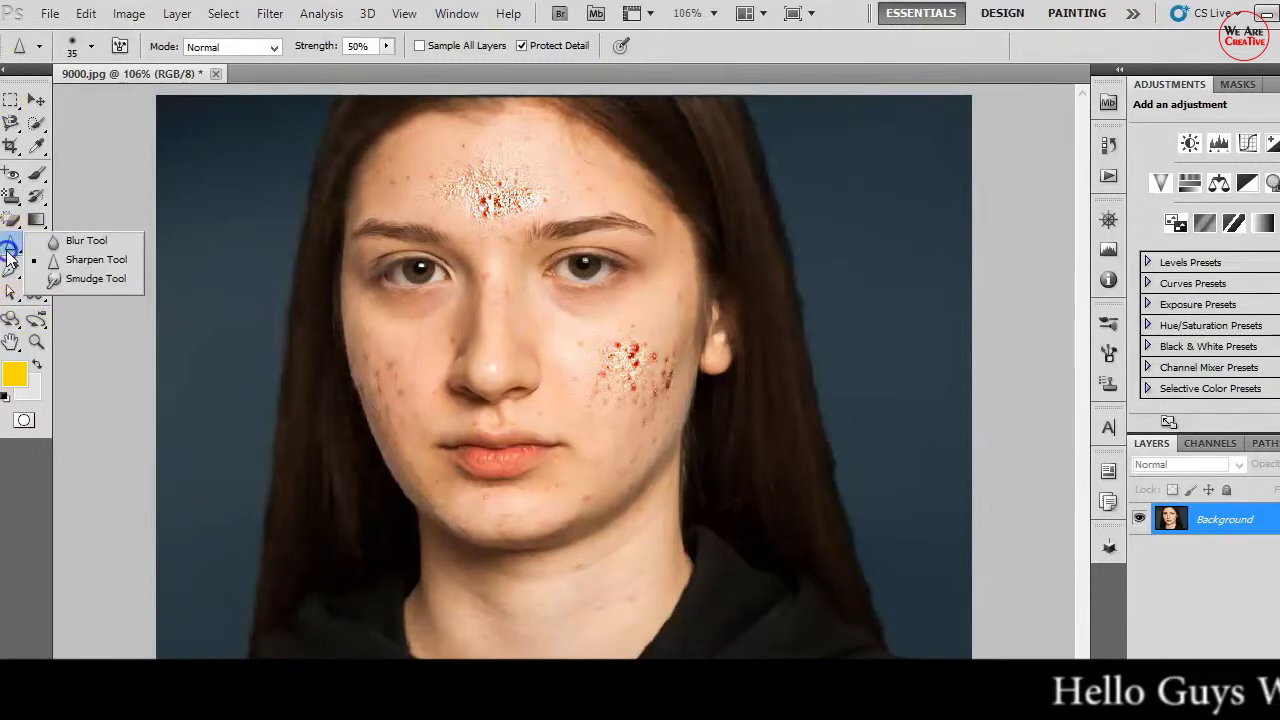
click(90, 280)
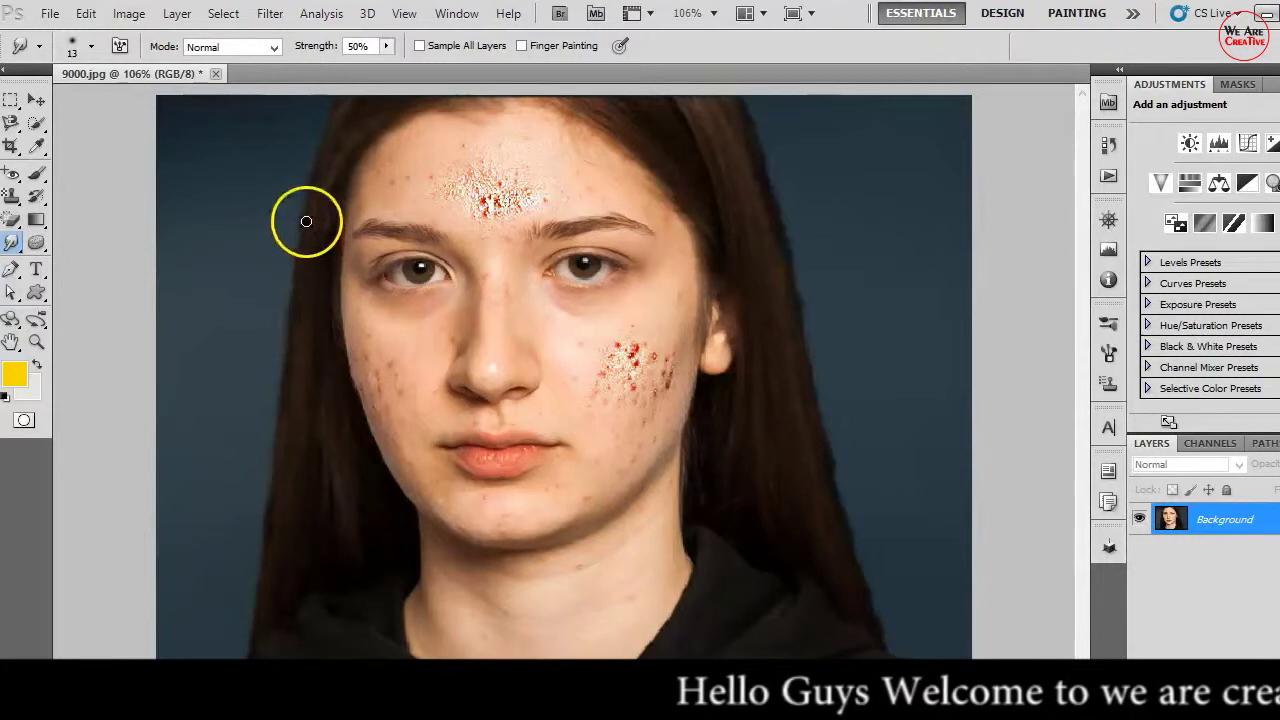
drag(339, 277, 306, 221)
click(255, 366)
click(309, 249)
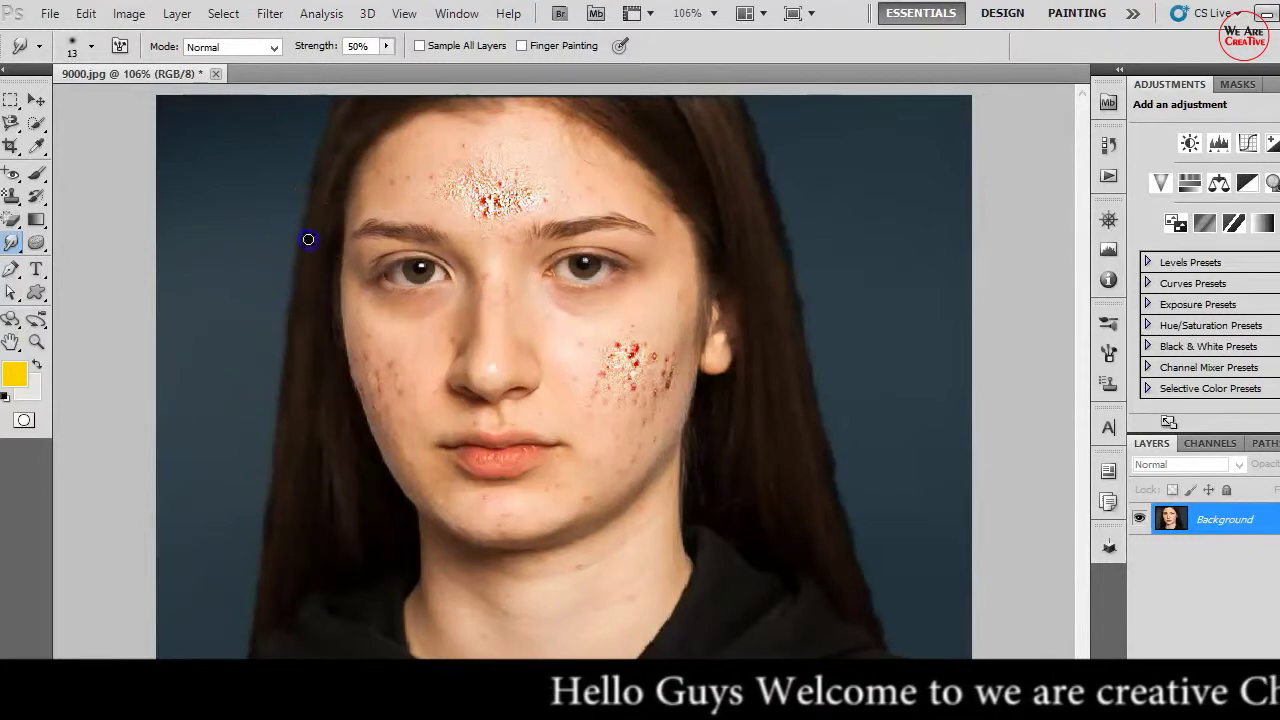
click(289, 302)
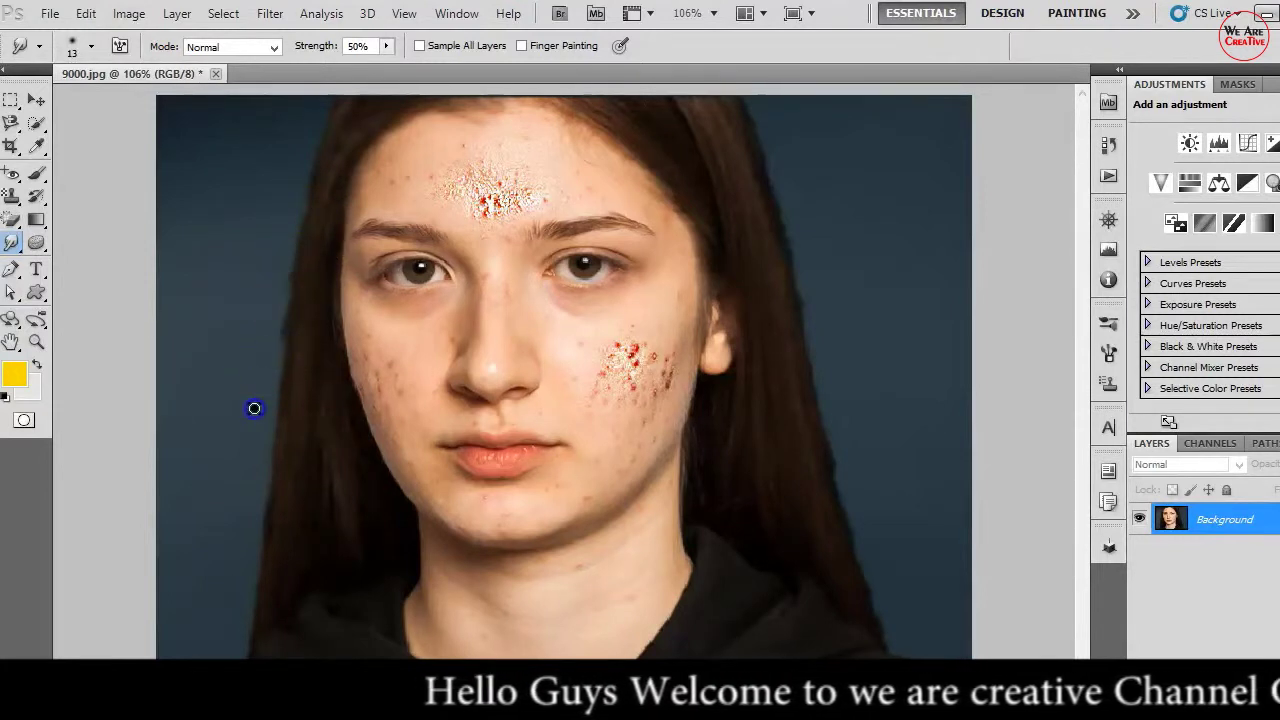
click(345, 136)
click(289, 231)
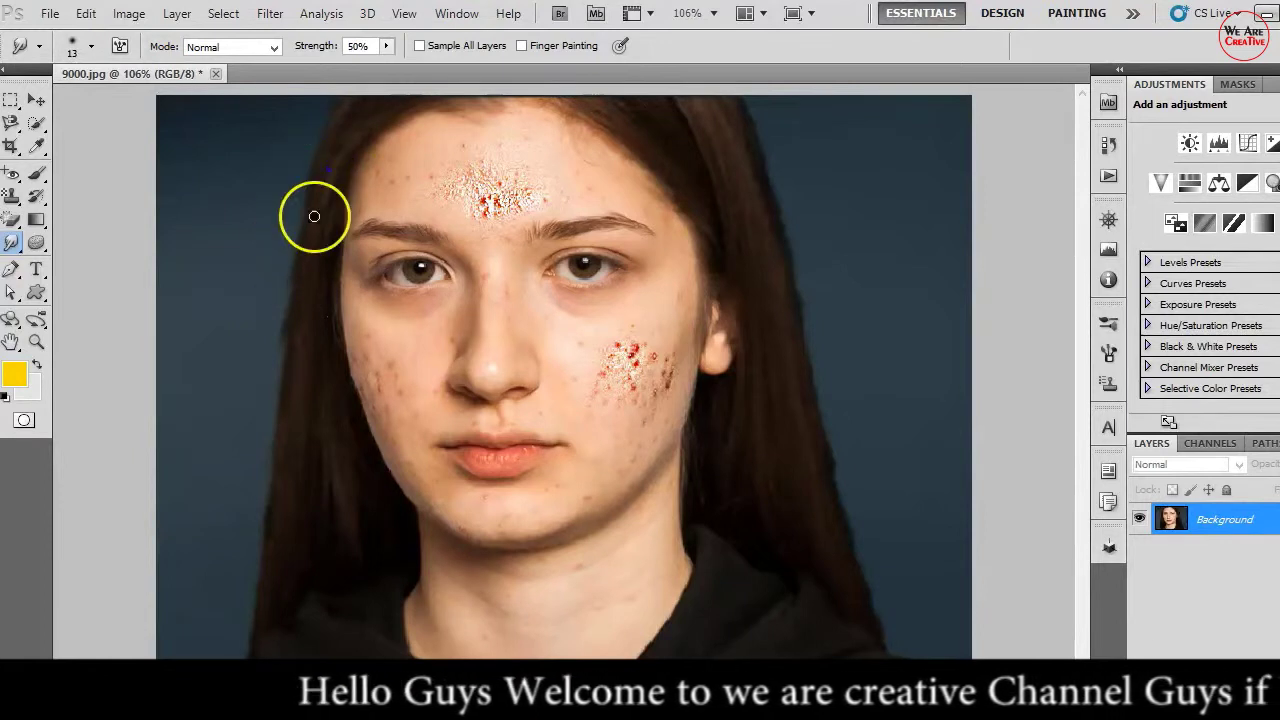
click(285, 270)
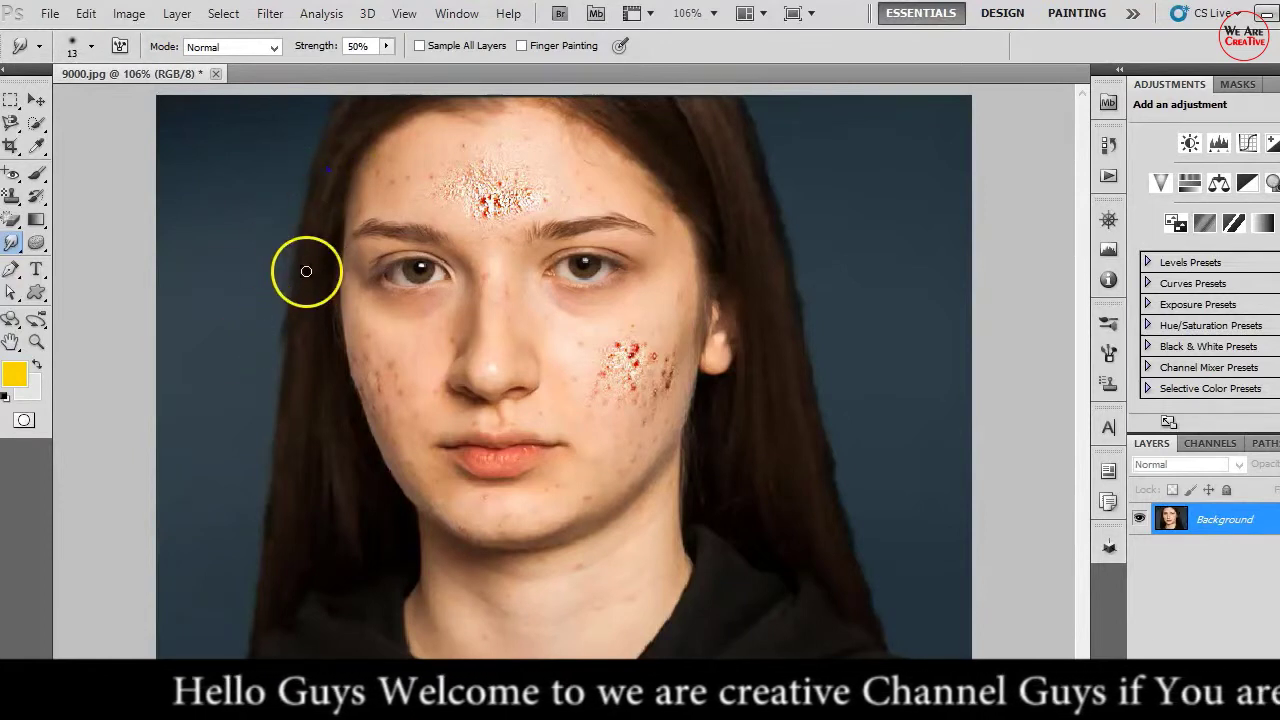
click(274, 356)
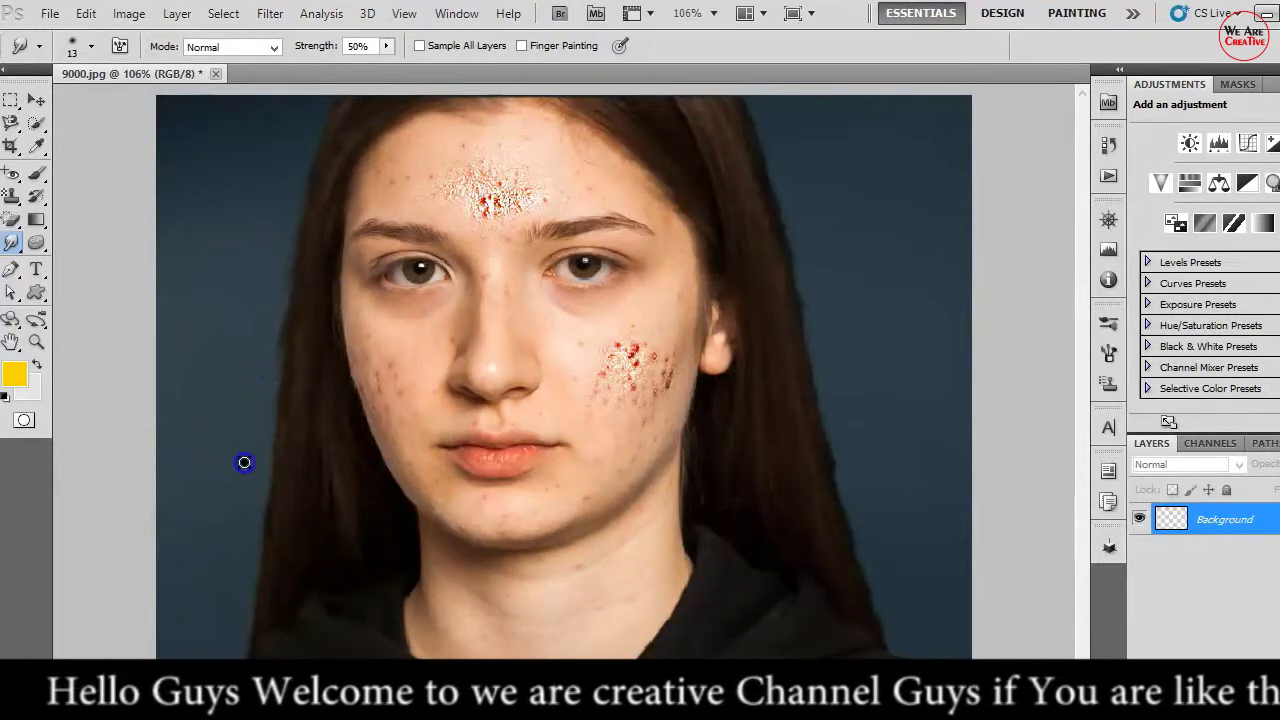
click(673, 321)
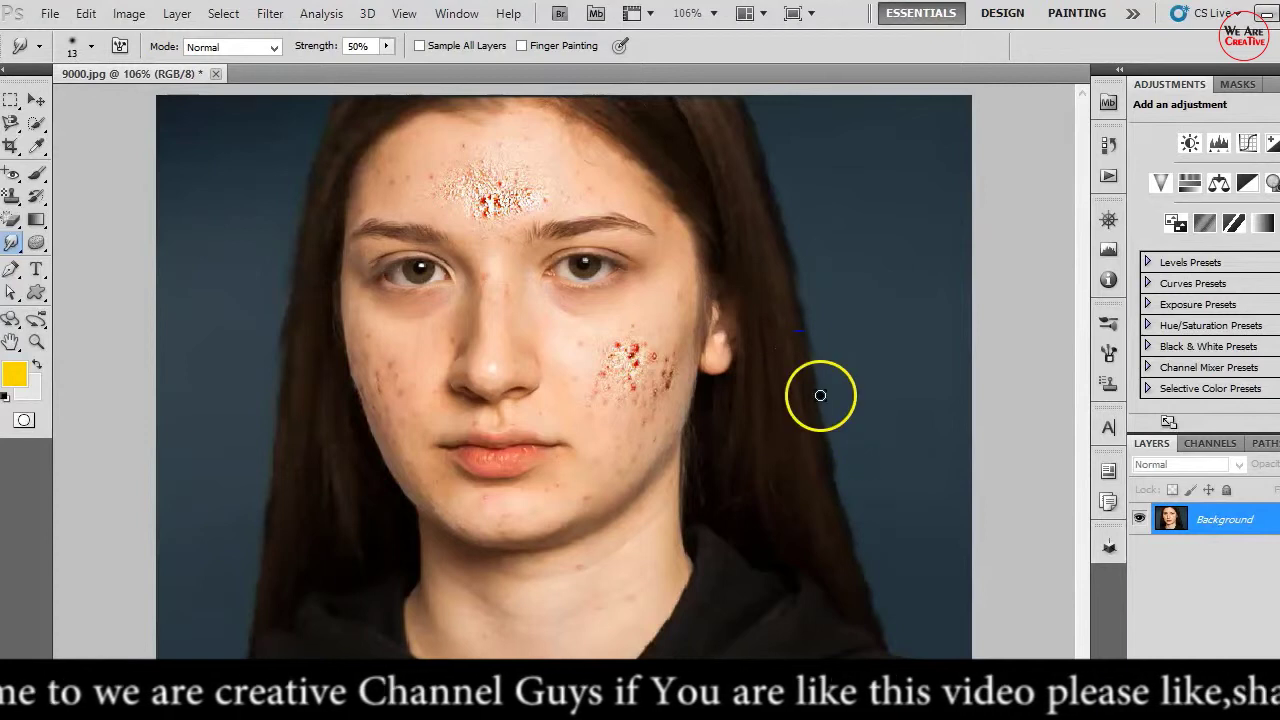
Step: Smudge the right hair edge into the blue background from top to bottom
drag(820, 394, 860, 480)
click(860, 480)
click(853, 516)
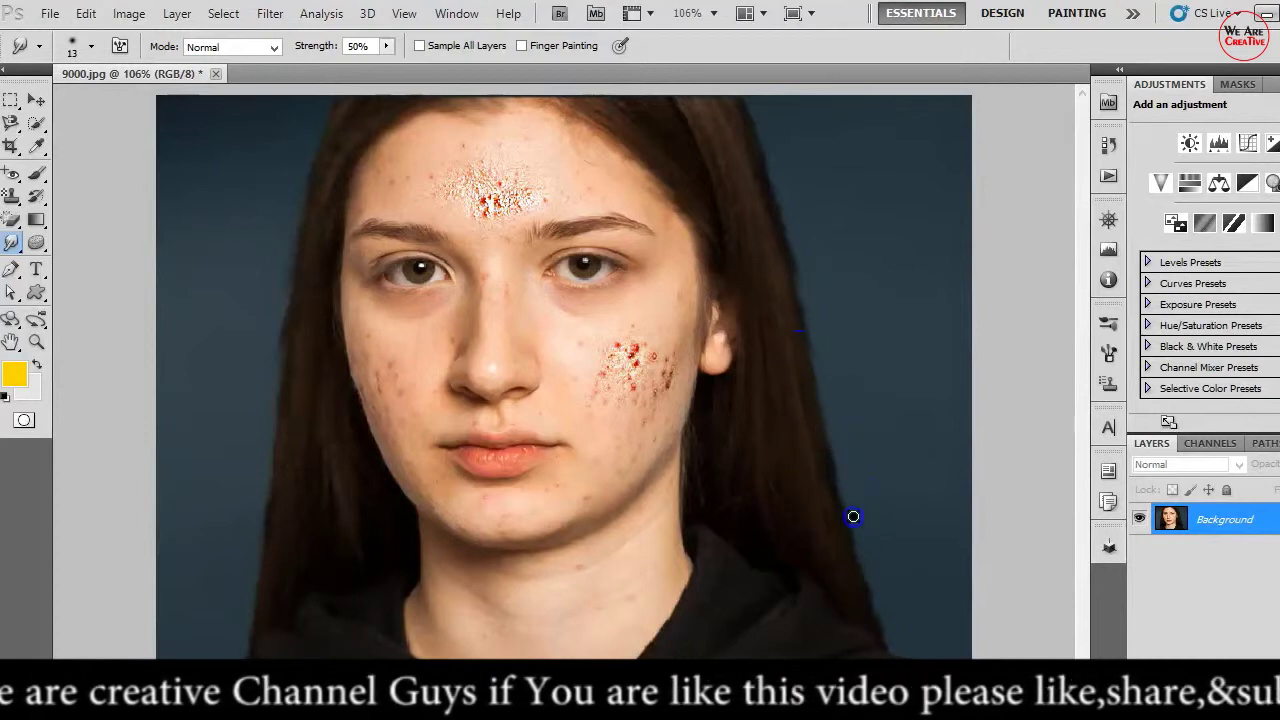
drag(864, 550, 844, 529)
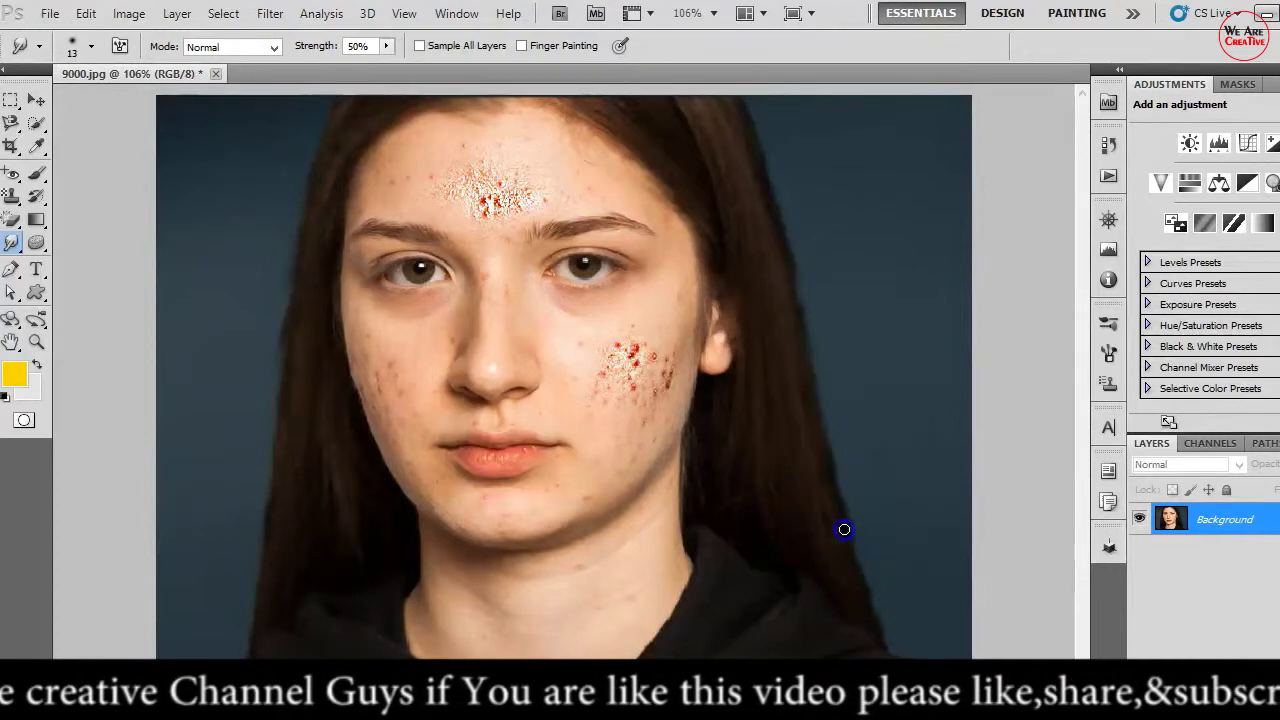
drag(780, 189, 746, 149)
click(781, 196)
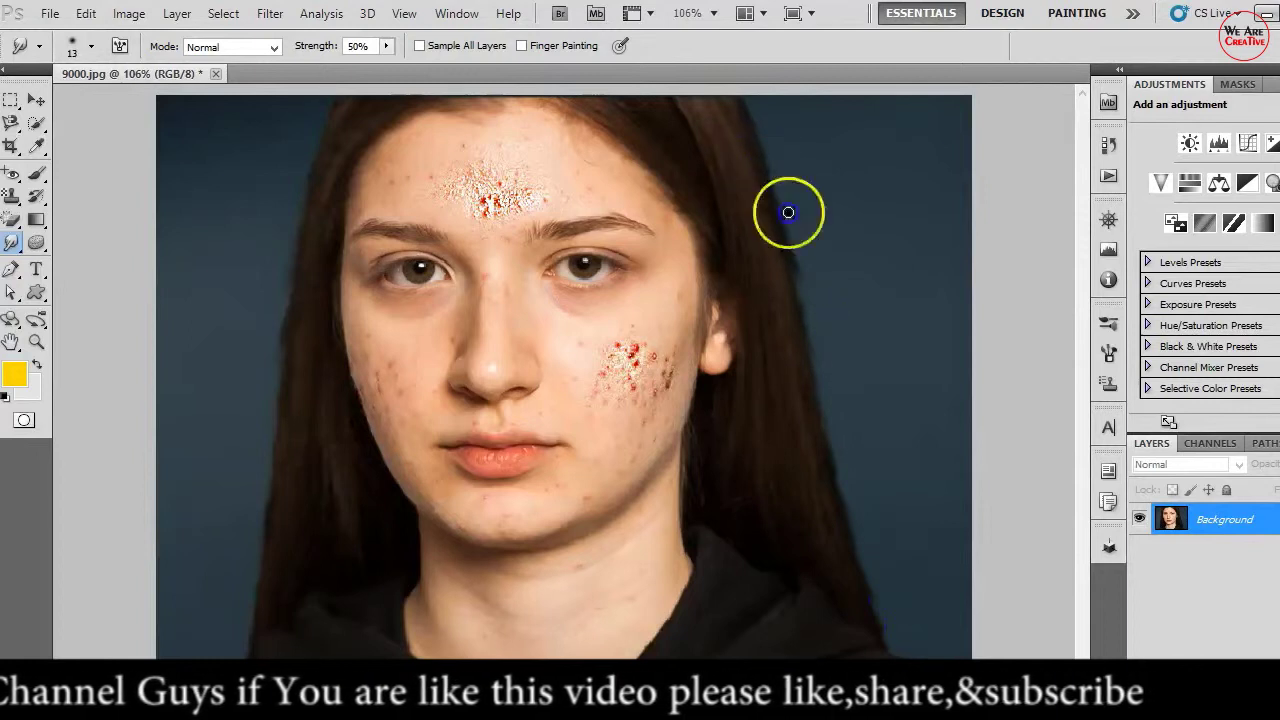
click(826, 283)
click(781, 222)
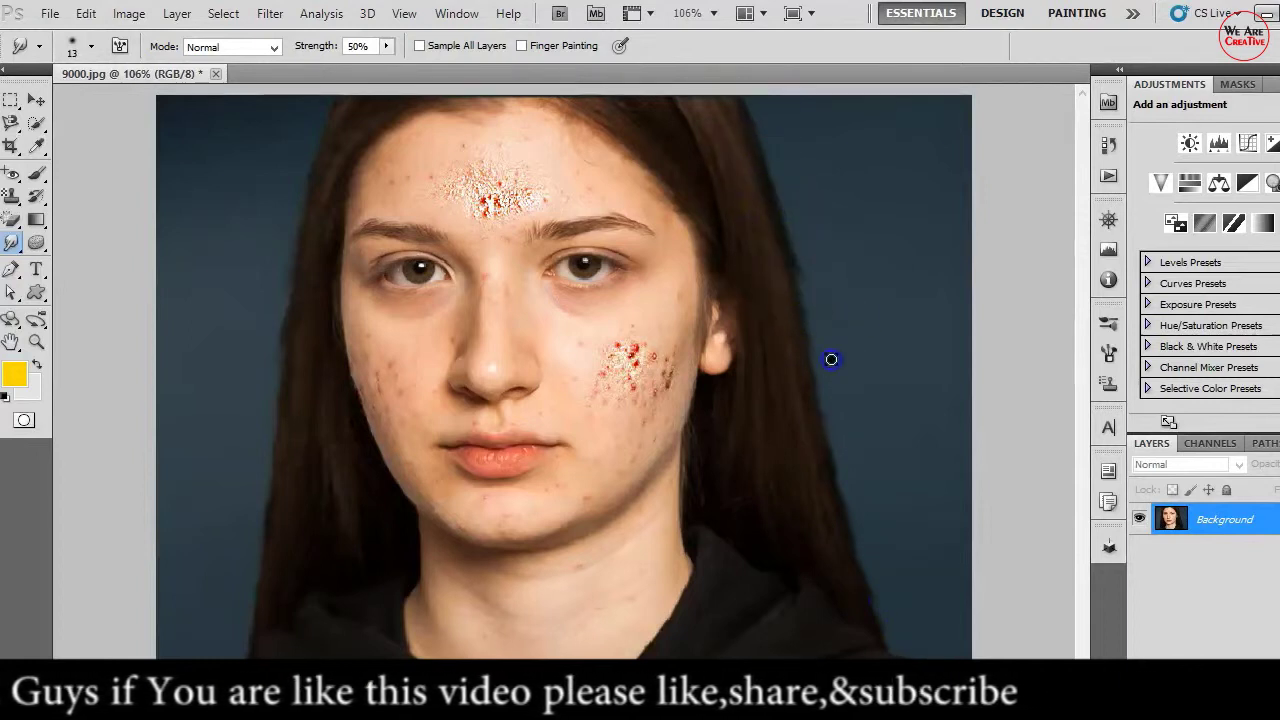
click(794, 271)
click(797, 313)
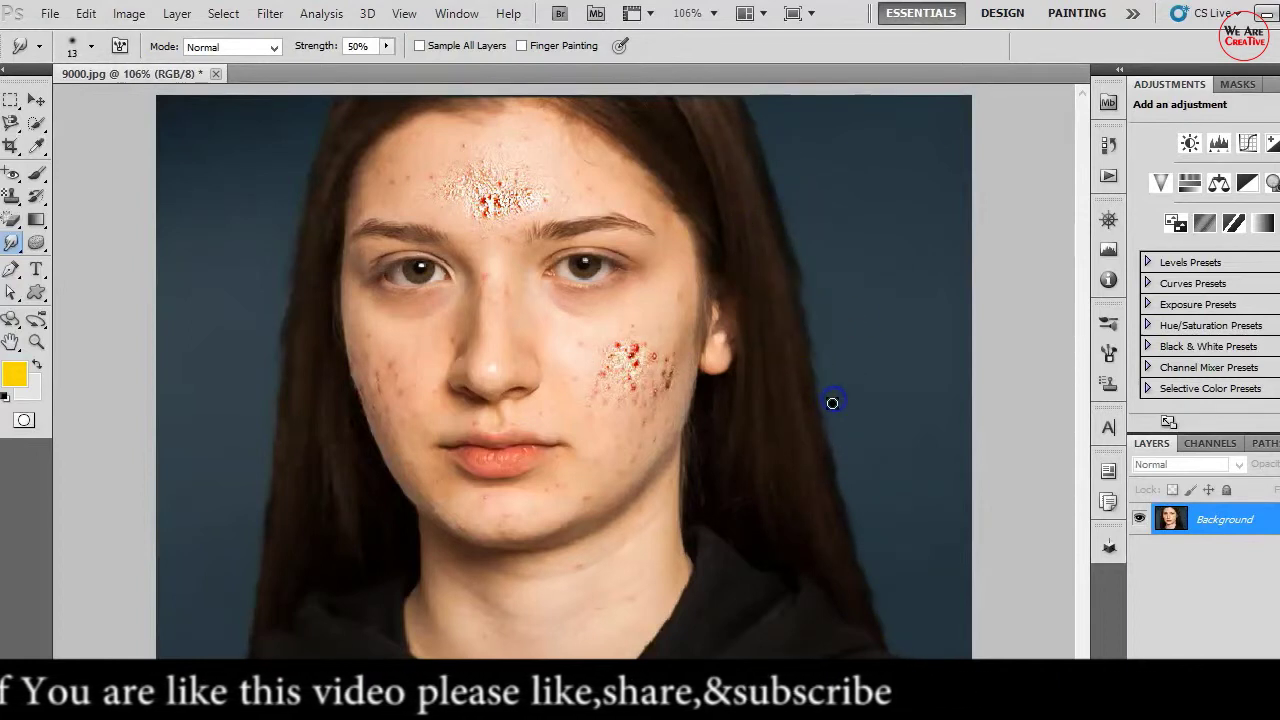
click(800, 289)
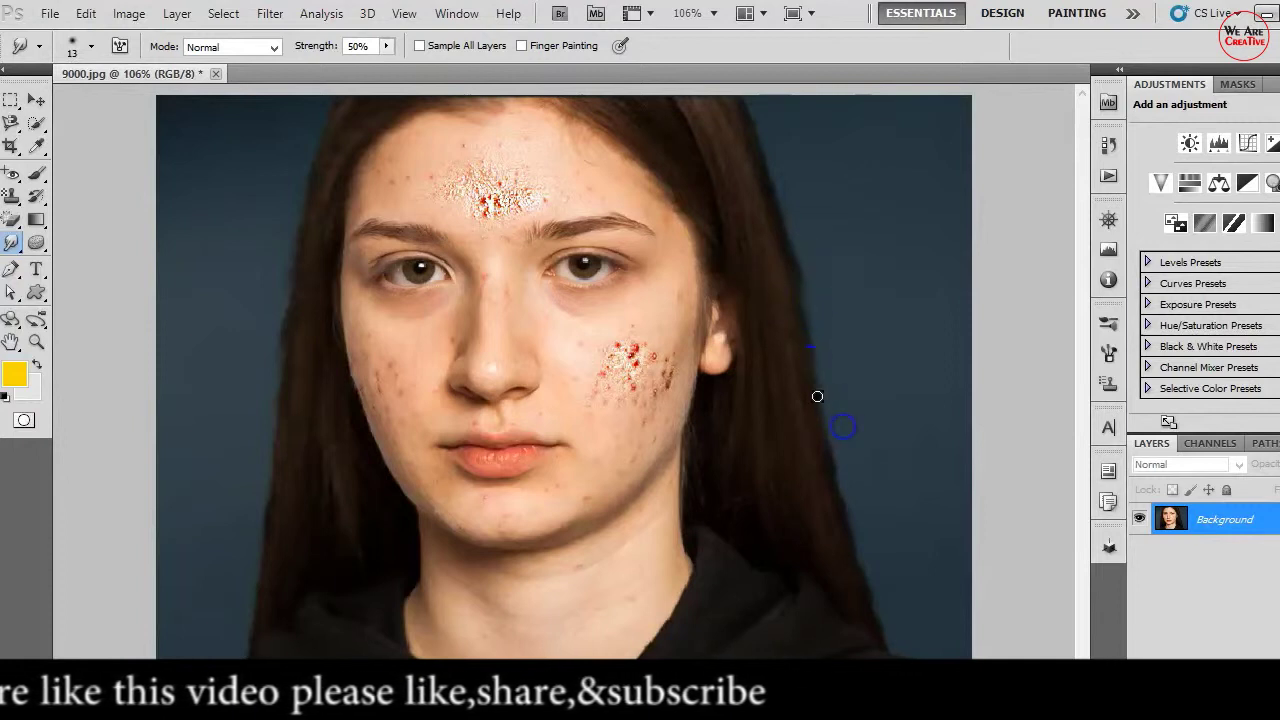
drag(831, 443, 840, 473)
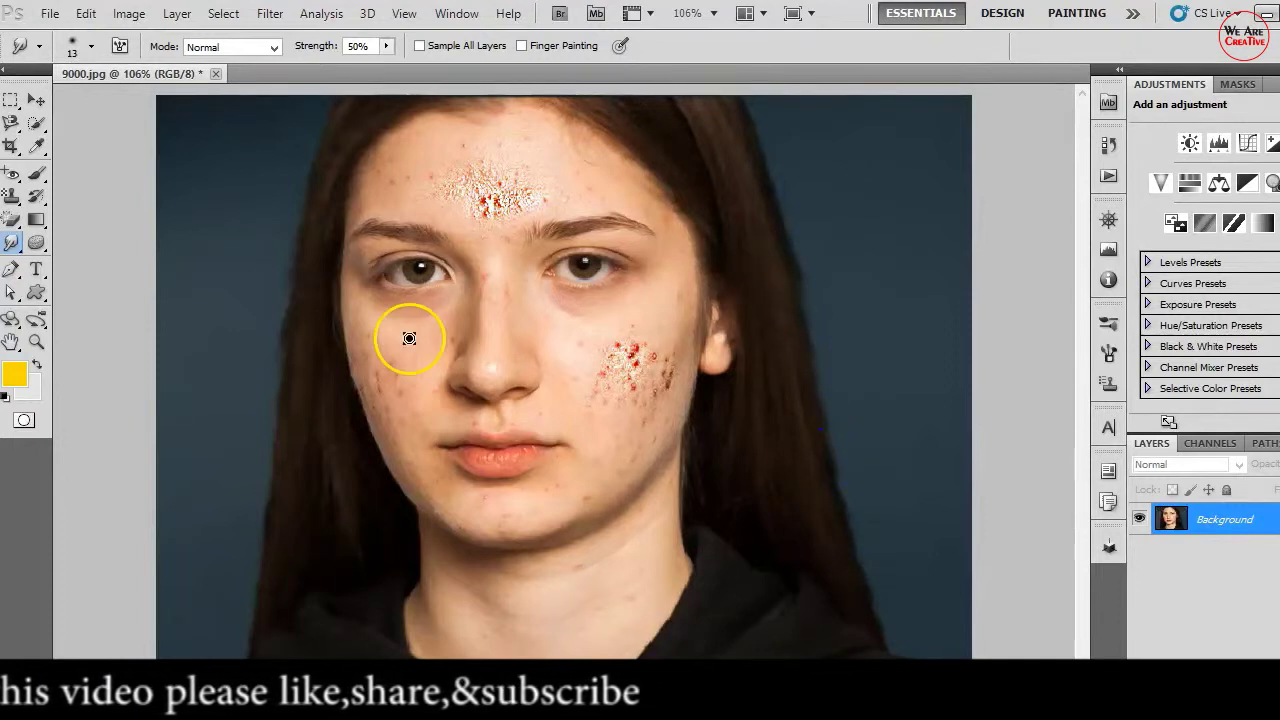
Step: Smudge the left hair edge into the background again, from top to bottom
drag(409, 338, 248, 488)
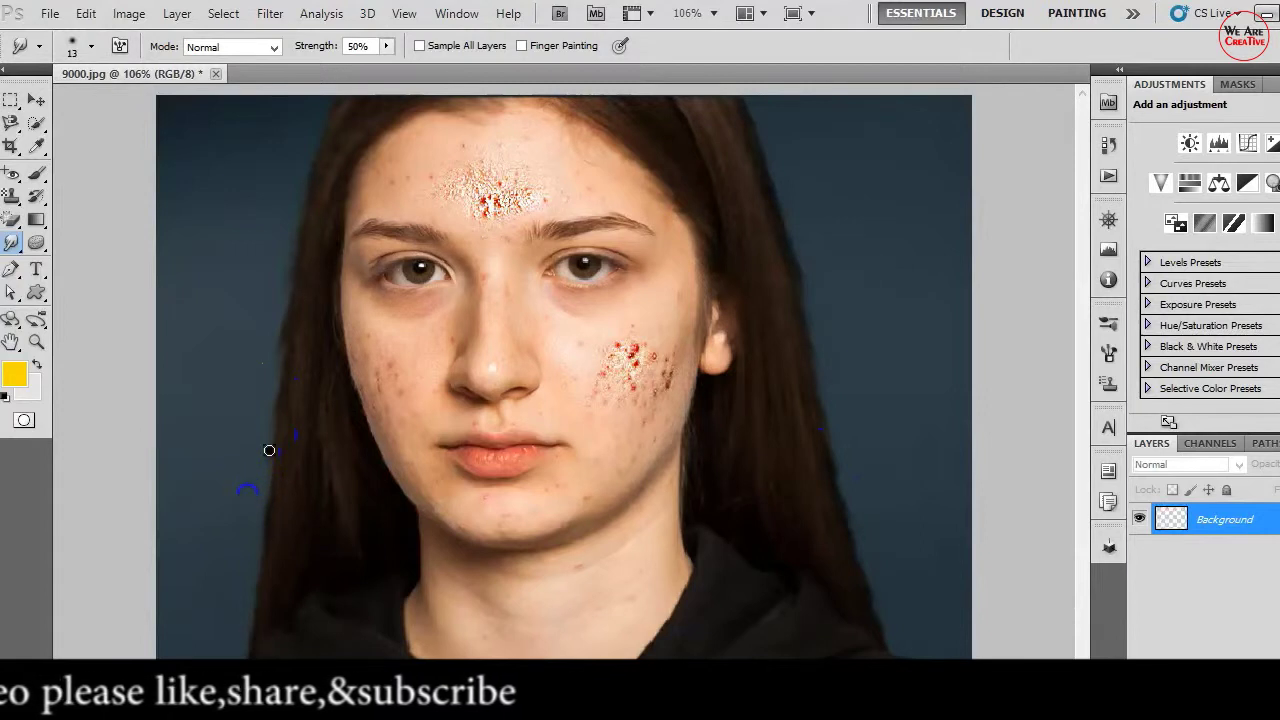
drag(291, 398, 240, 549)
mouse_move(277, 487)
mouse_down()
mouse_move(253, 557)
mouse_move(231, 572)
mouse_move(249, 603)
mouse_move(289, 373)
mouse_move(263, 451)
mouse_up()
click(219, 329)
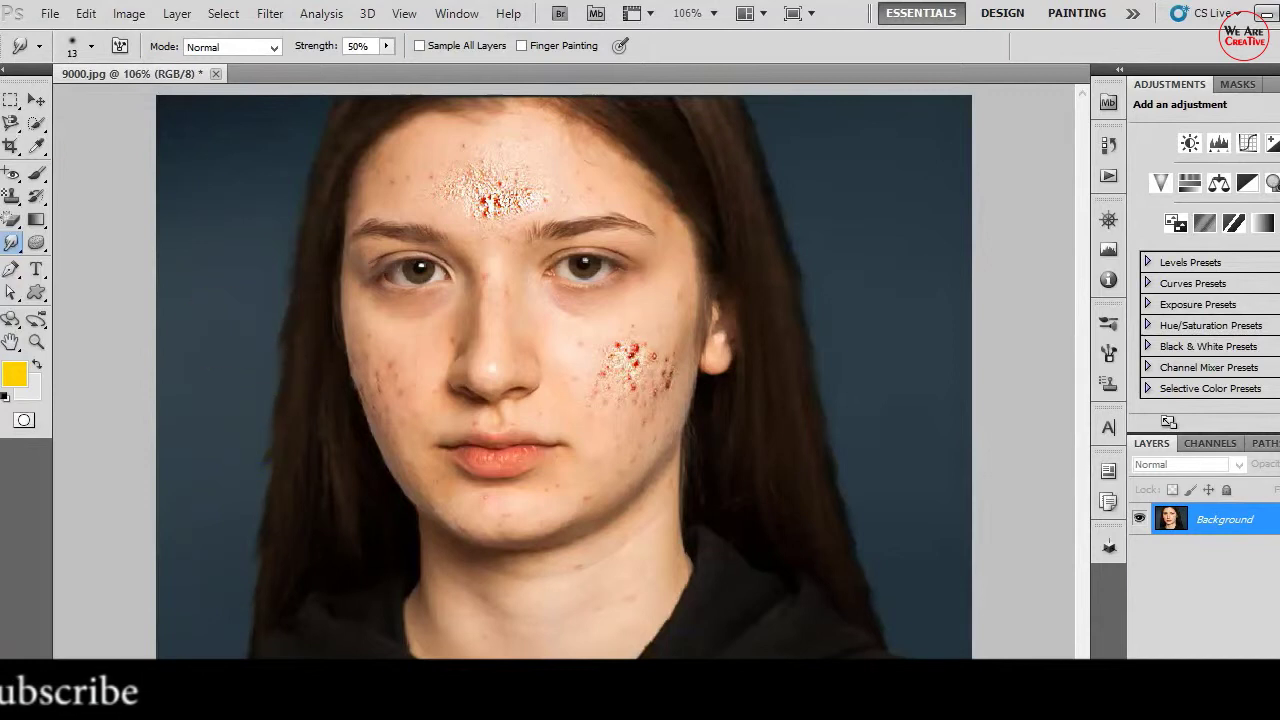
click(16, 246)
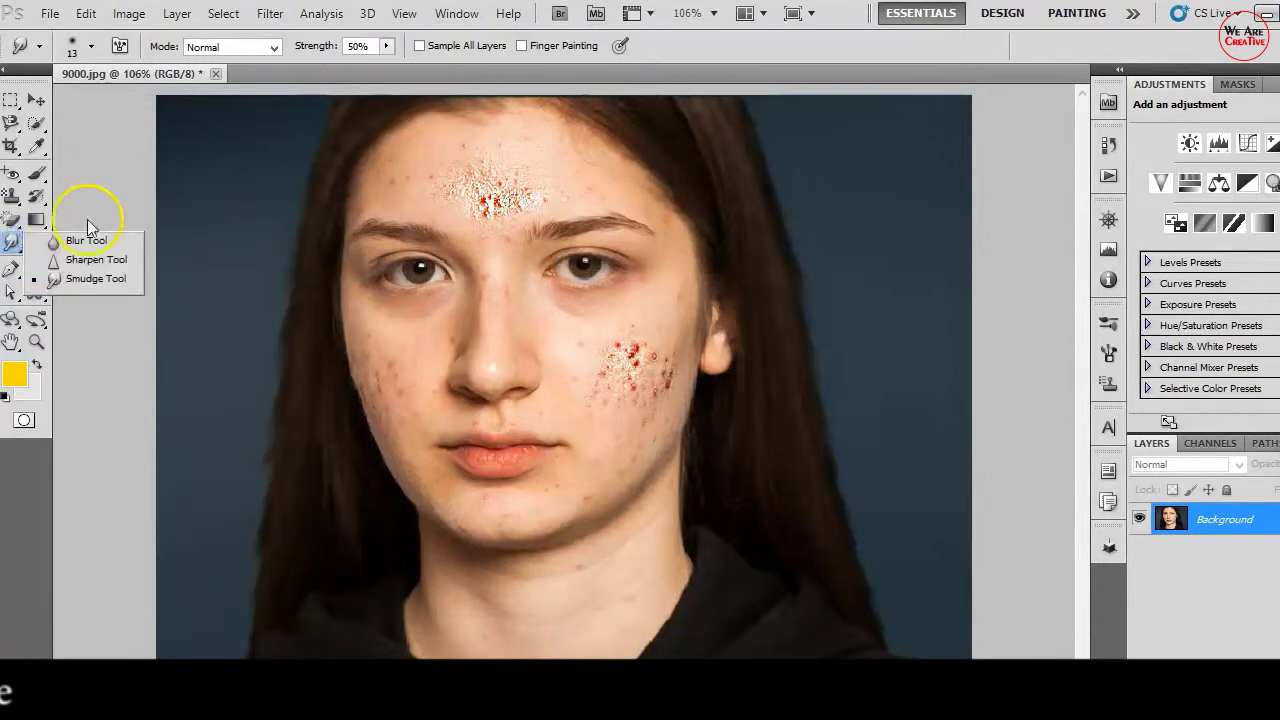
Step: Cycle through Smudge and Sharpen, then choose the Dodge Tool with Midtones range and 15% exposure
click(80, 285)
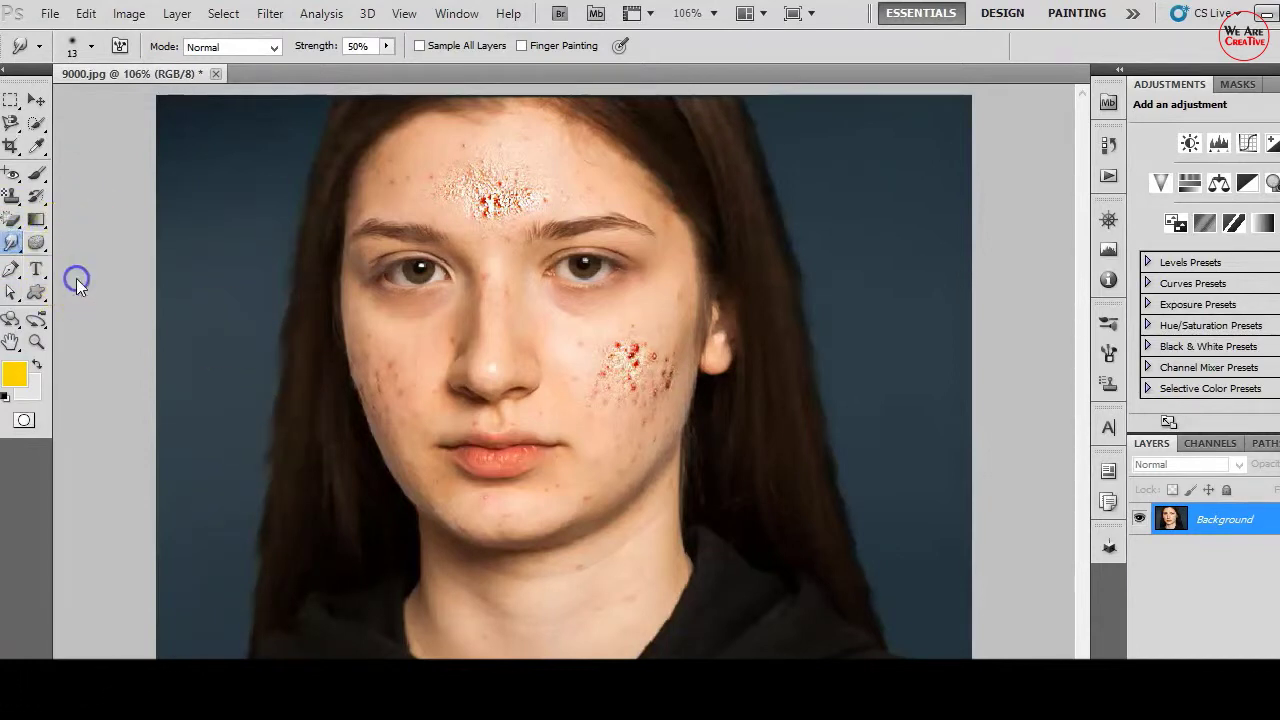
right_click(12, 244)
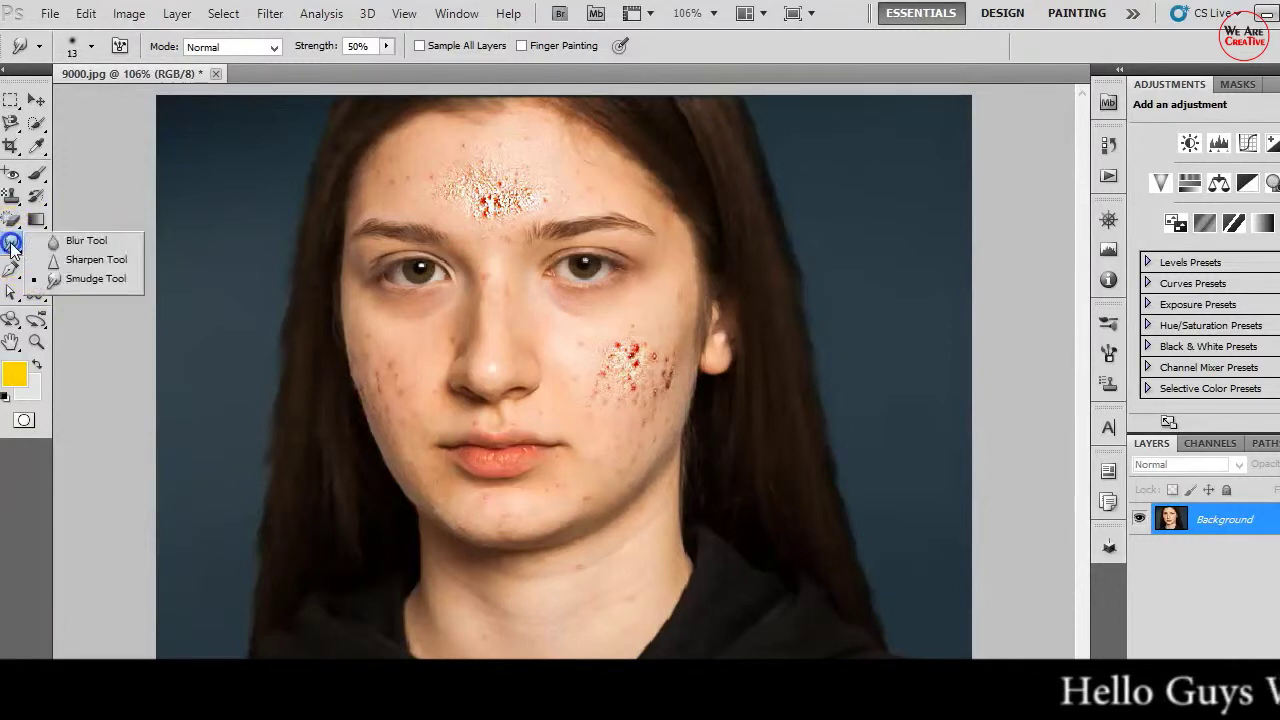
click(108, 262)
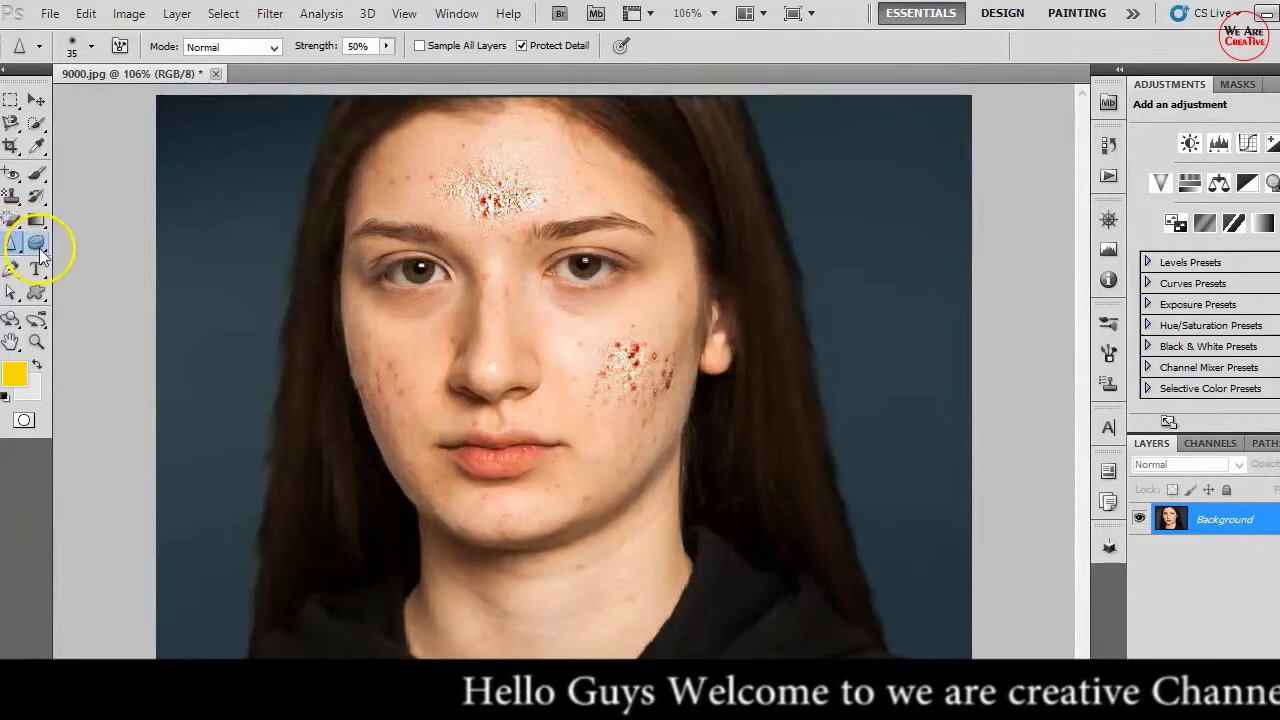
click(36, 243)
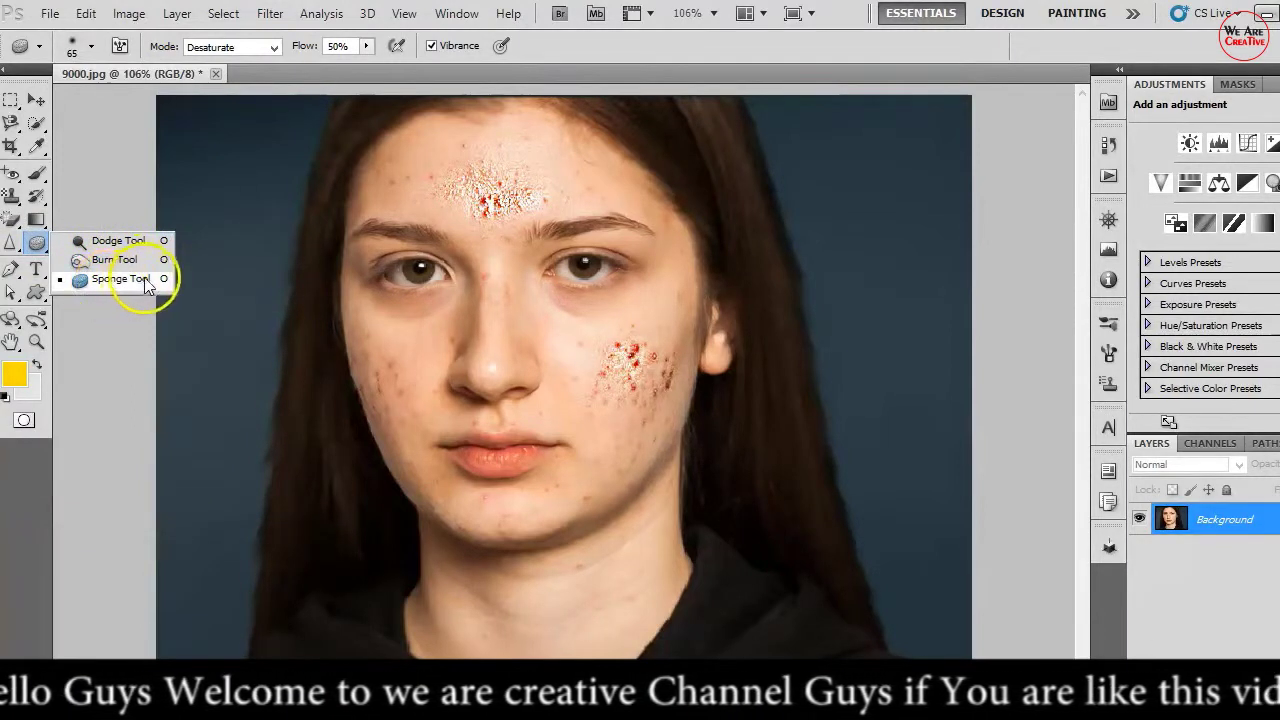
click(108, 241)
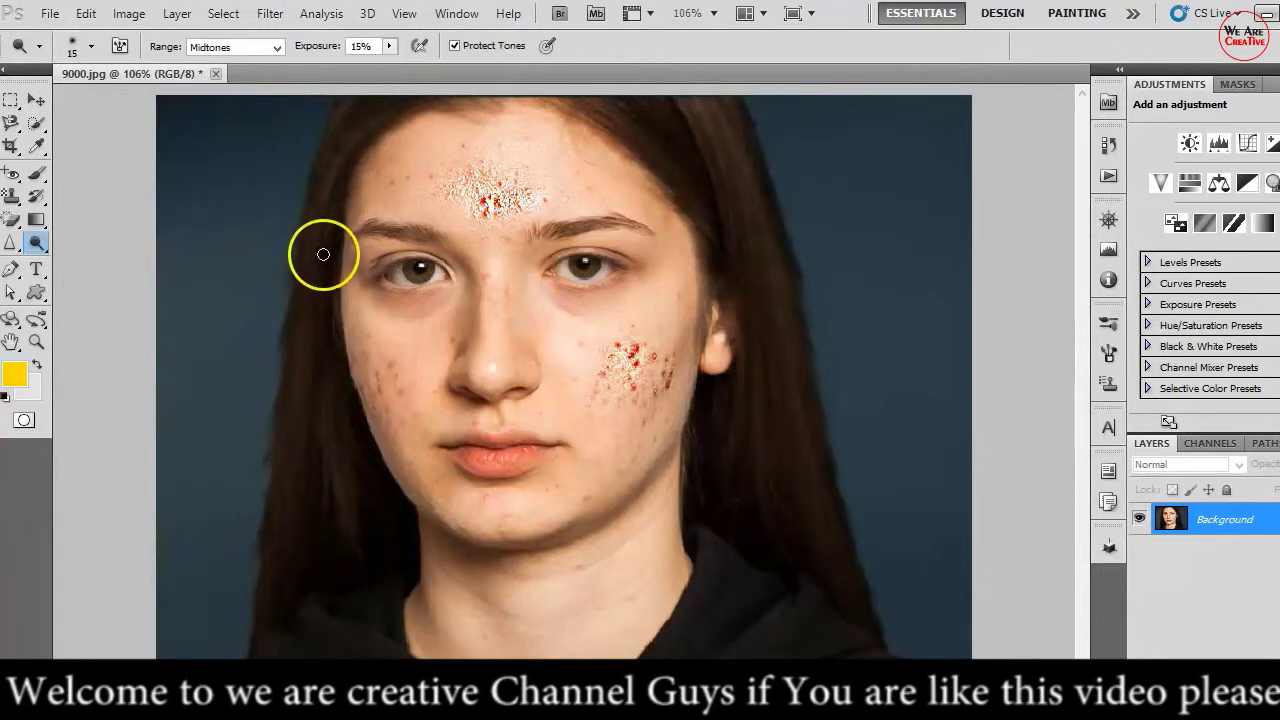
click(86, 14)
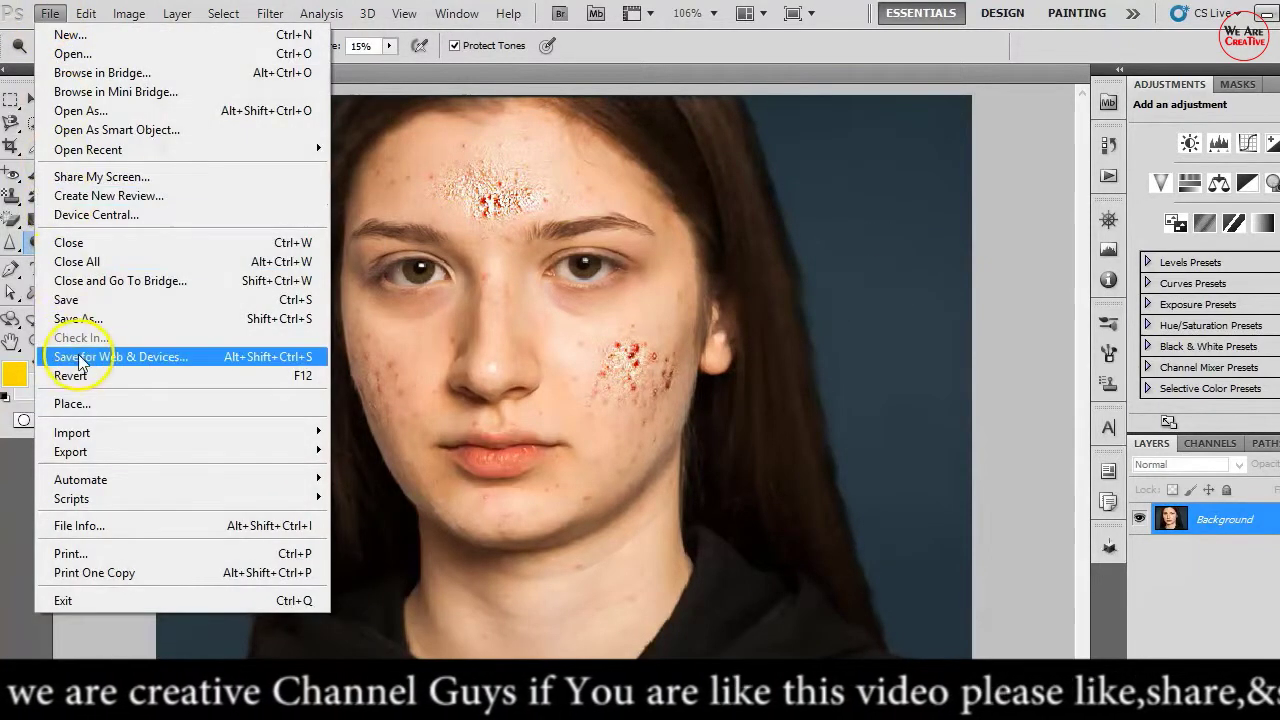
Step: Revert the portrait to its saved version, removing the sharpened forehead and cheek patches
click(78, 375)
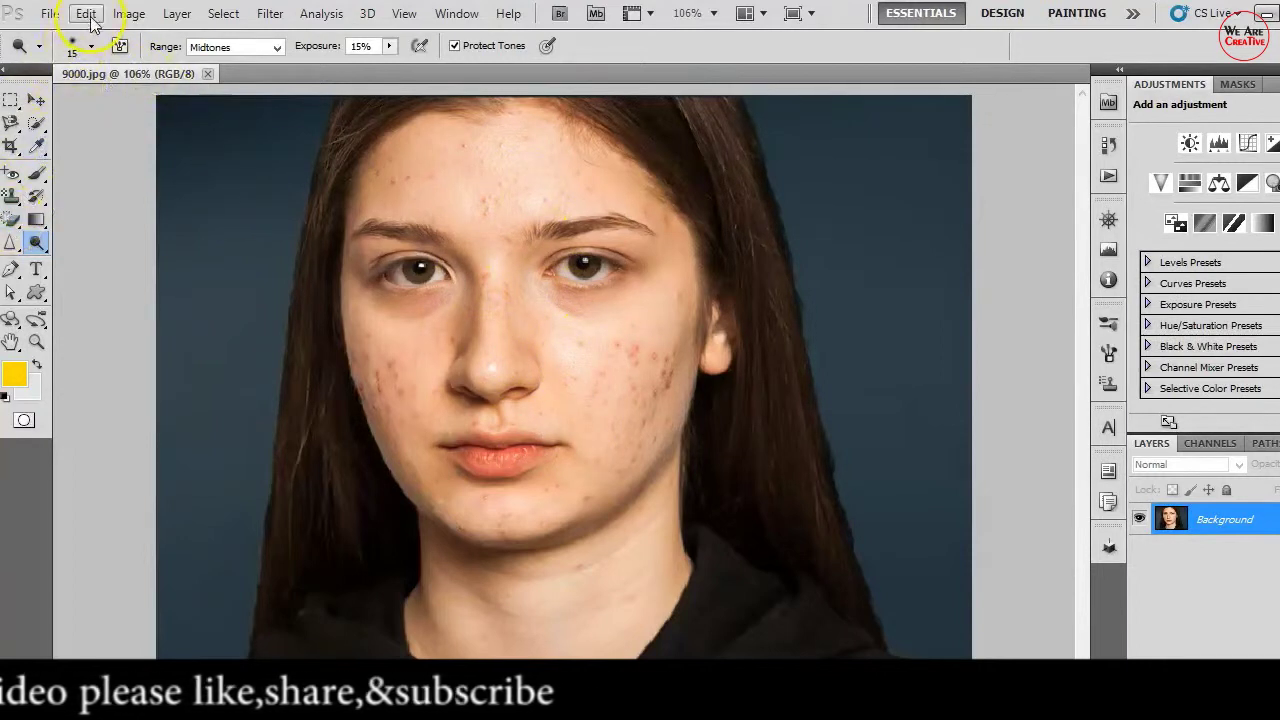
Step: Dodge at size 45 to lighten the dark areas under both eyes and the top-right hair
right_click(36, 245)
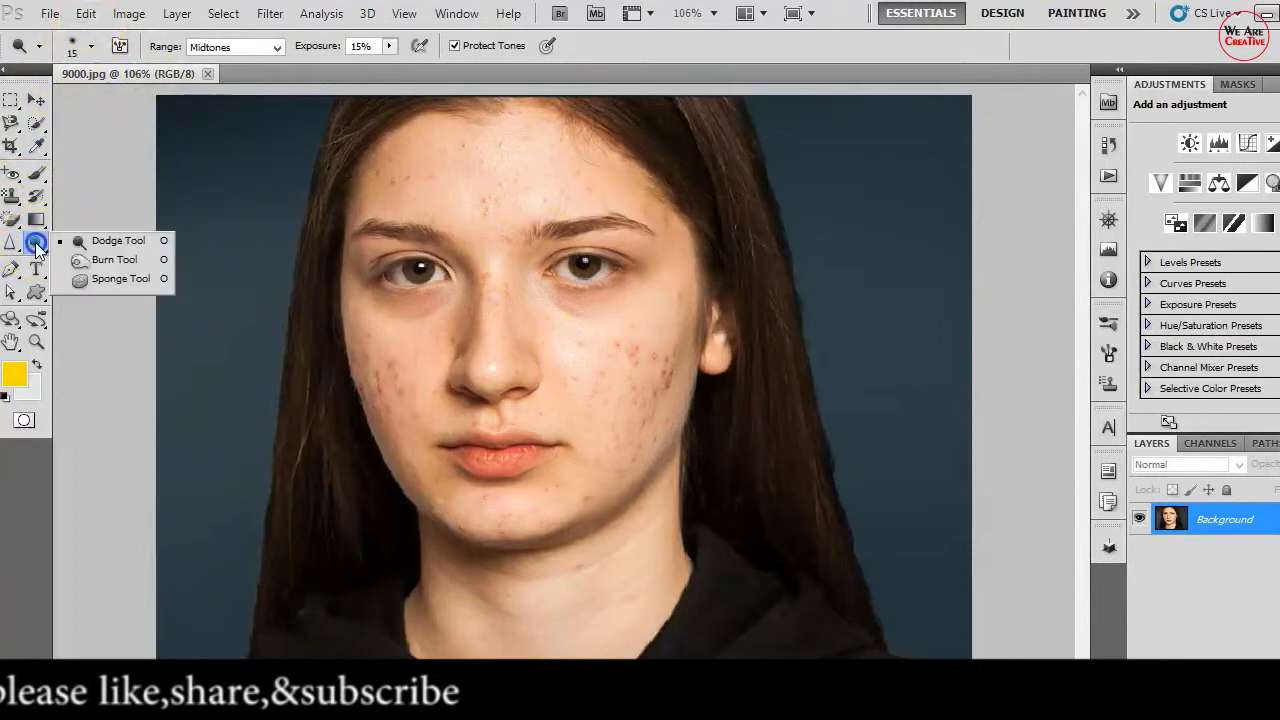
click(116, 242)
mouse_move(394, 314)
mouse_down()
mouse_move(457, 294)
mouse_move(414, 314)
mouse_up()
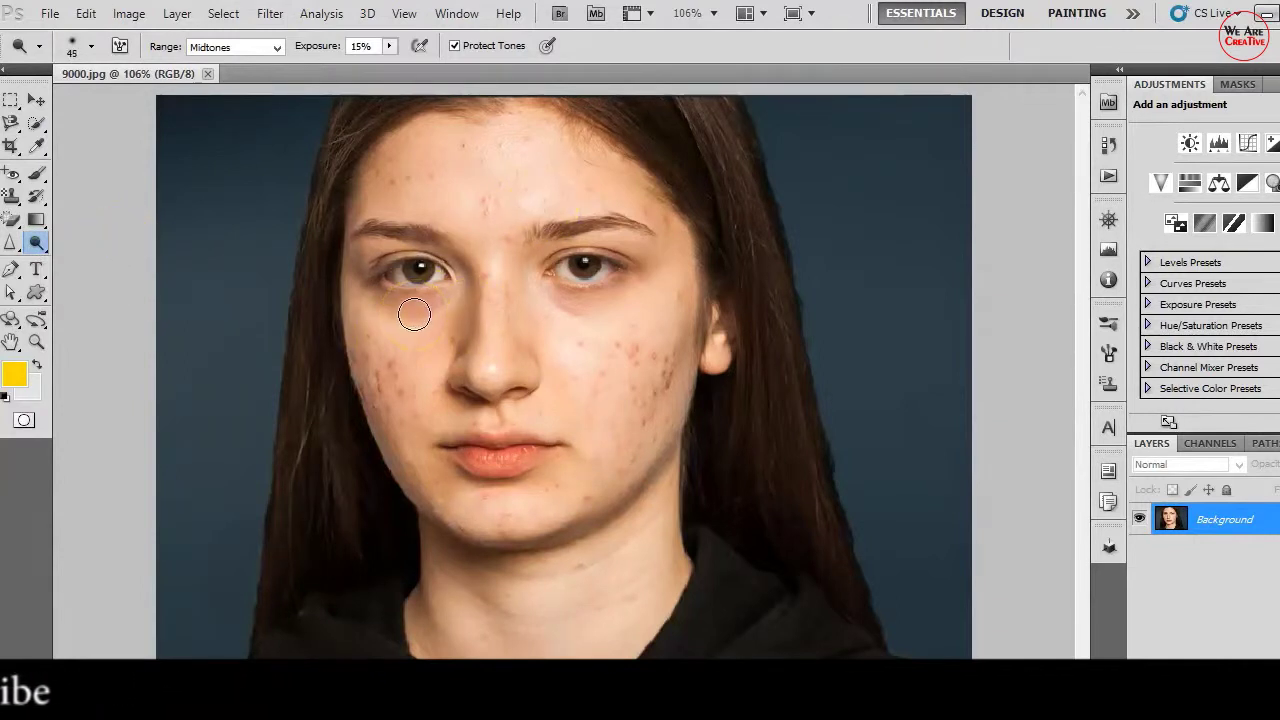
mouse_move(443, 300)
mouse_down()
mouse_move(471, 286)
mouse_move(414, 306)
mouse_move(437, 300)
mouse_move(414, 306)
mouse_move(424, 299)
mouse_up()
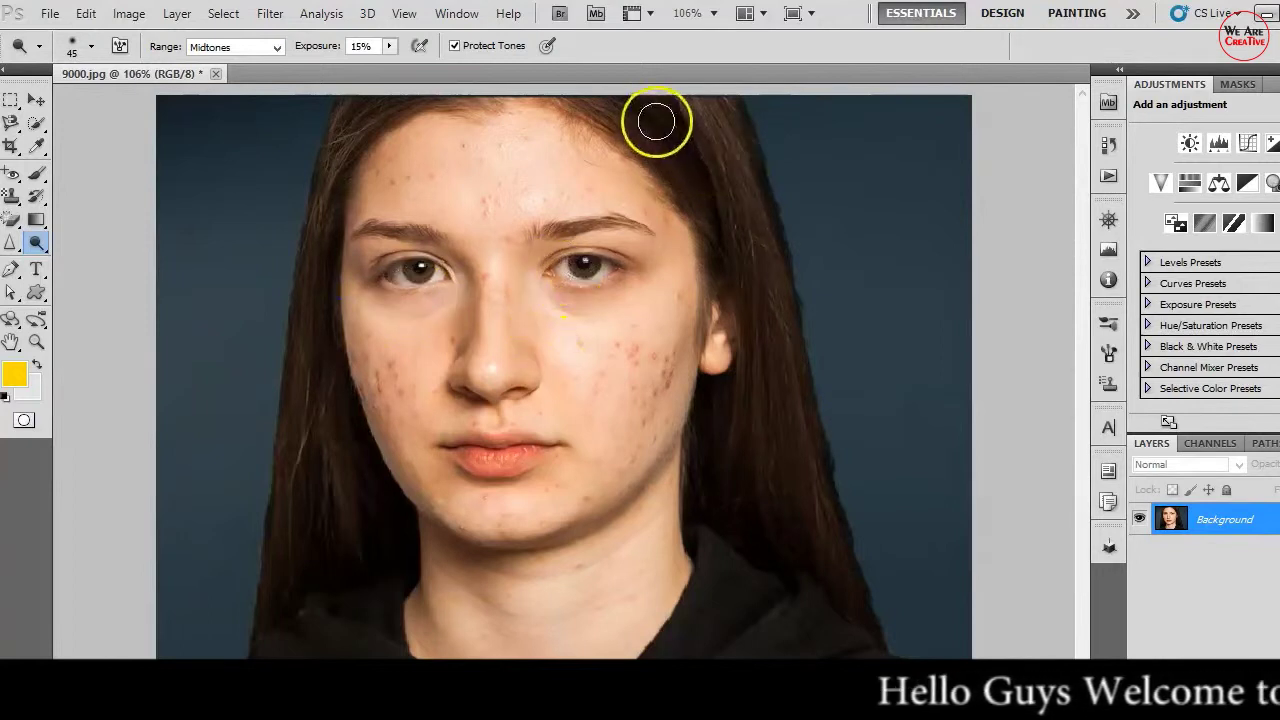
mouse_move(661, 119)
mouse_down()
mouse_move(726, 177)
mouse_move(706, 189)
mouse_move(693, 172)
mouse_move(717, 200)
mouse_up()
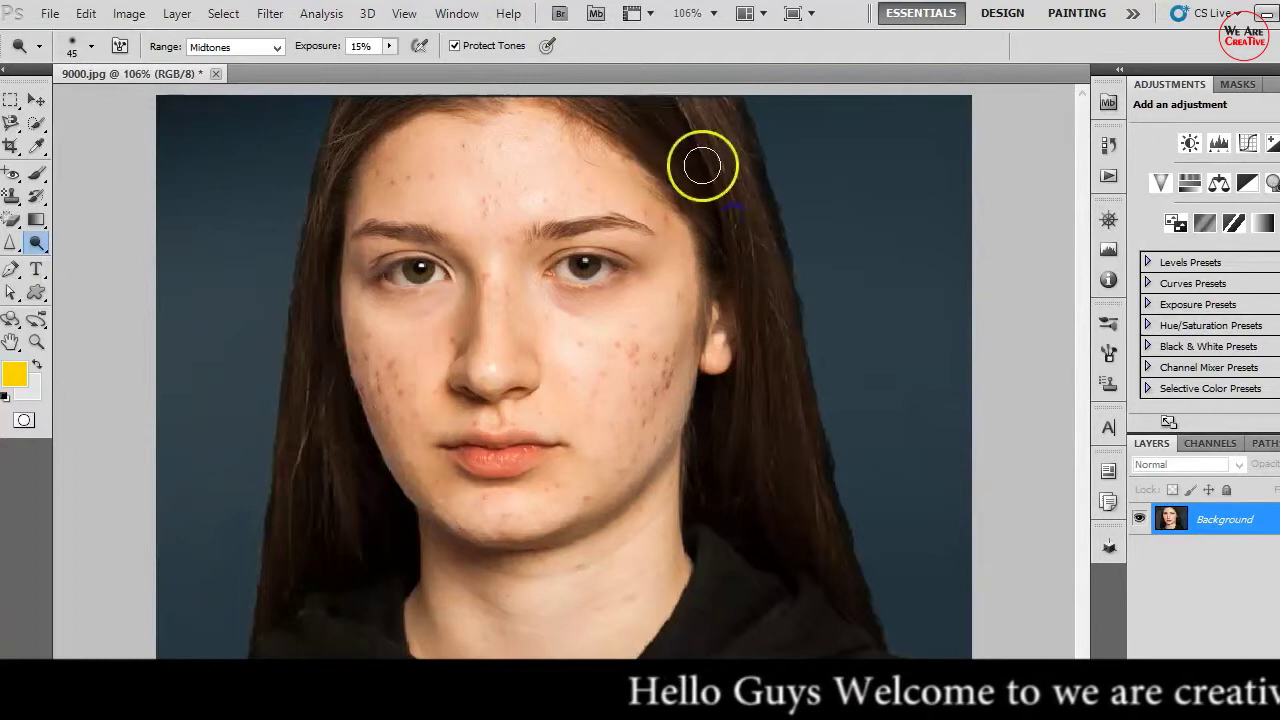
mouse_move(575, 299)
mouse_down()
mouse_move(554, 300)
mouse_move(646, 297)
mouse_move(566, 301)
mouse_move(594, 314)
mouse_move(534, 294)
mouse_move(603, 303)
mouse_move(523, 306)
mouse_move(626, 303)
mouse_up()
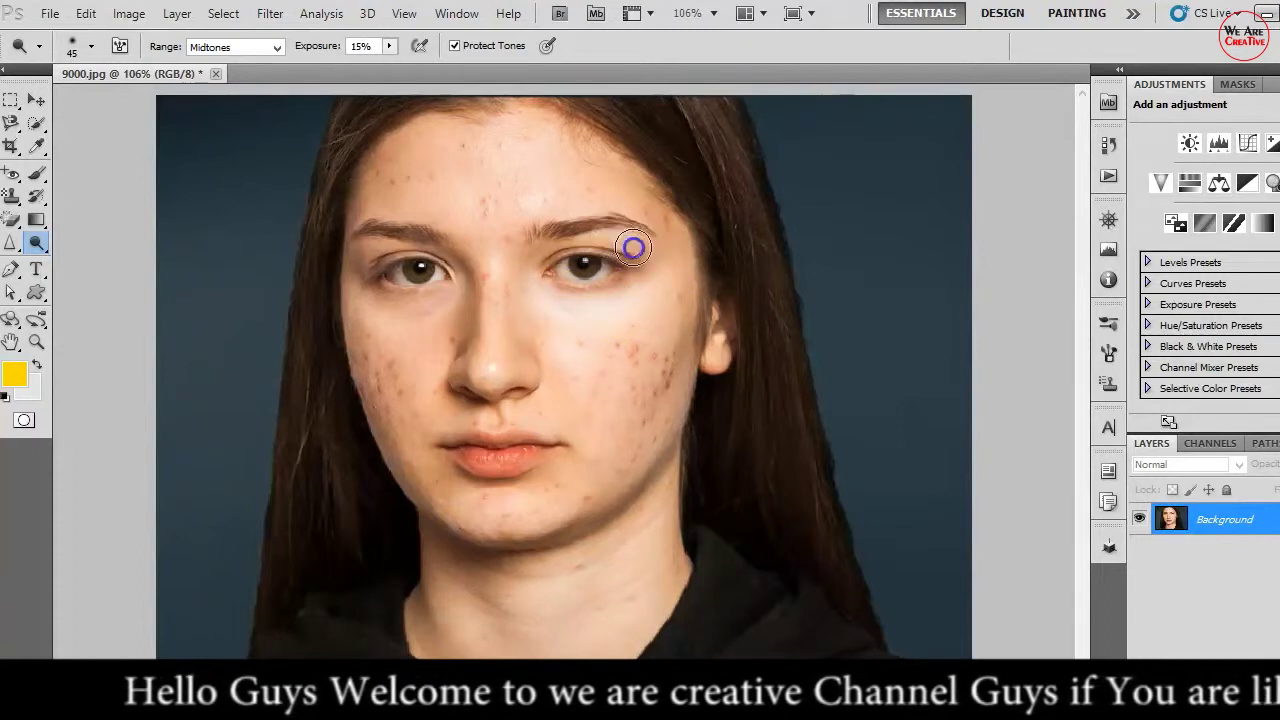
drag(466, 308, 435, 306)
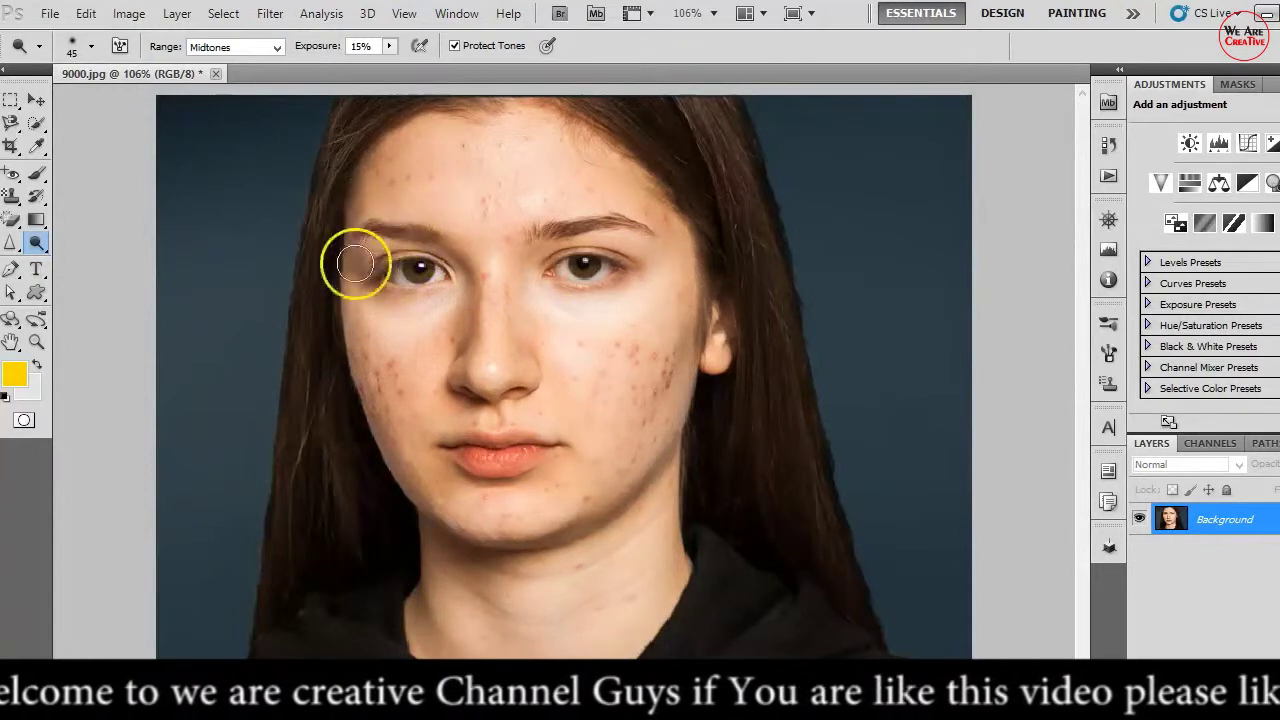
click(552, 293)
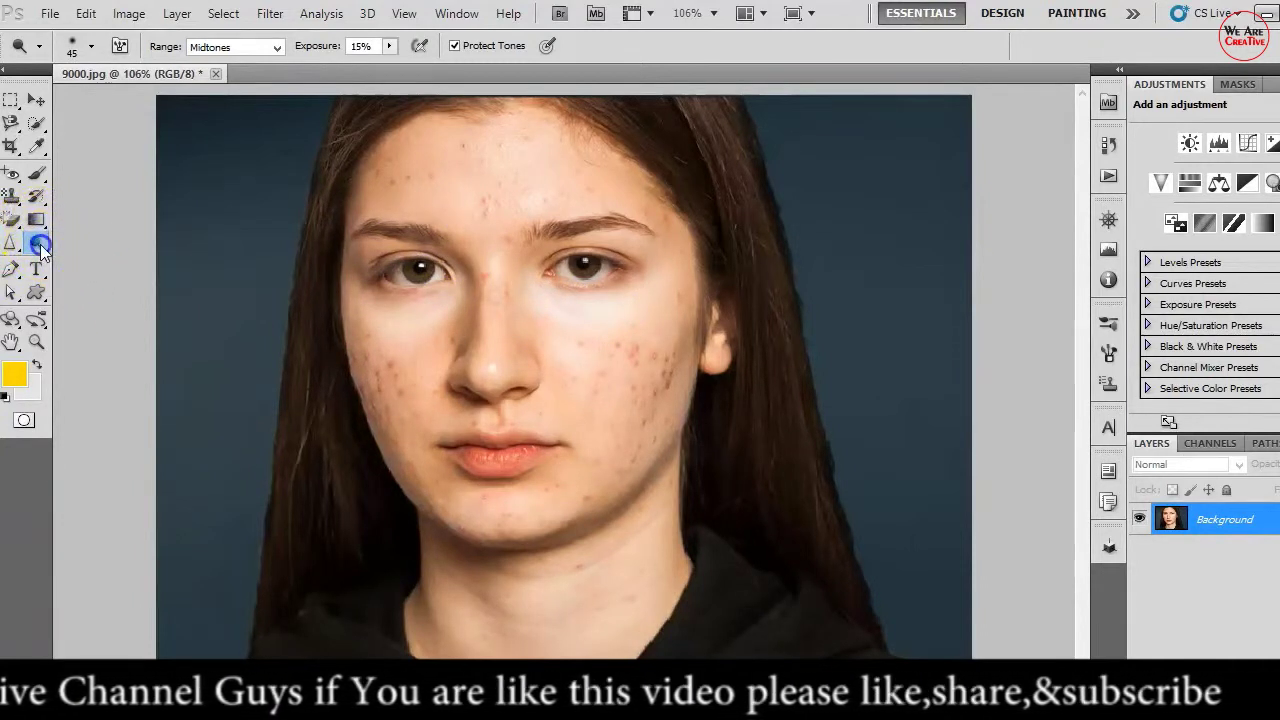
Step: Lighten the lips from corner to corner with the dodge brush
click(130, 245)
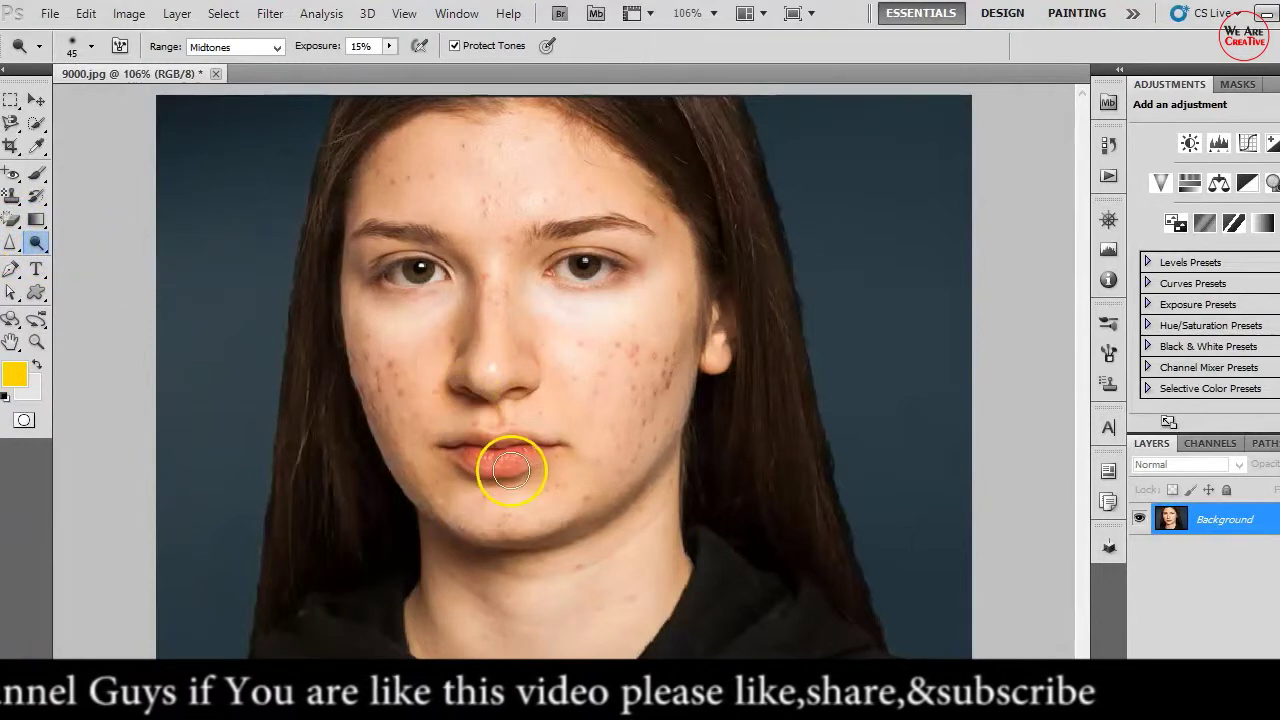
drag(500, 456, 491, 459)
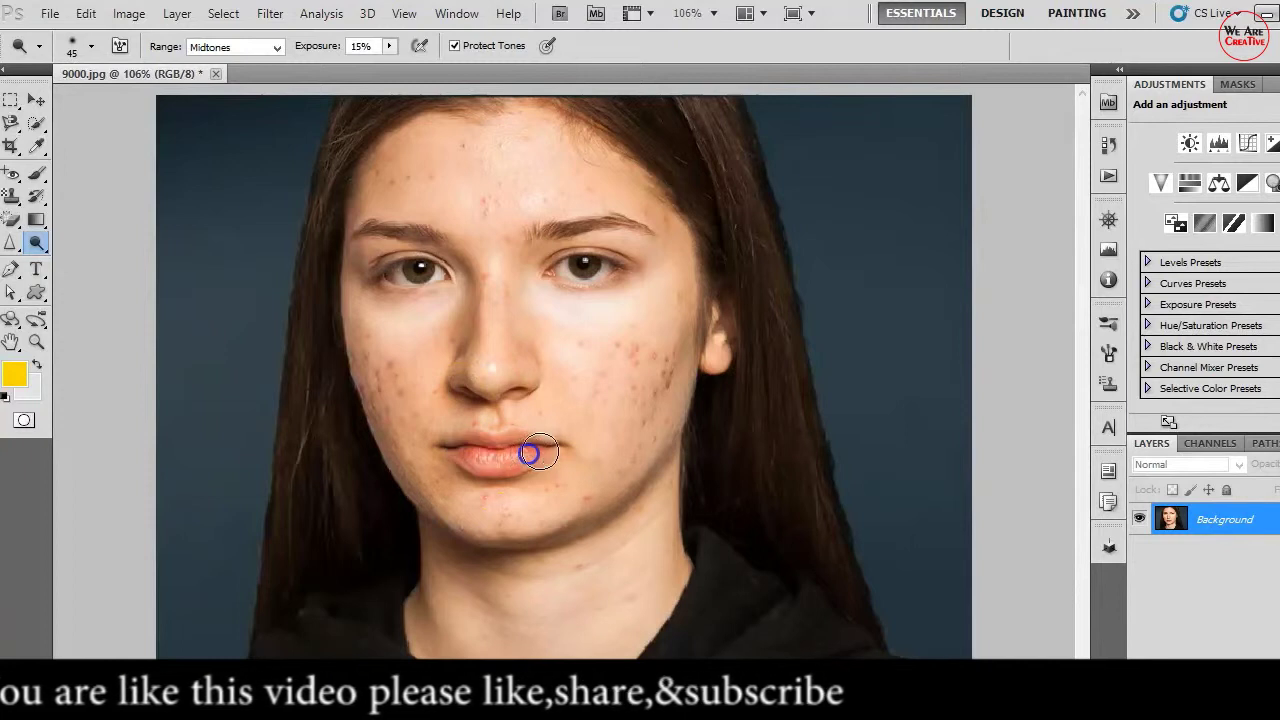
drag(530, 455, 443, 449)
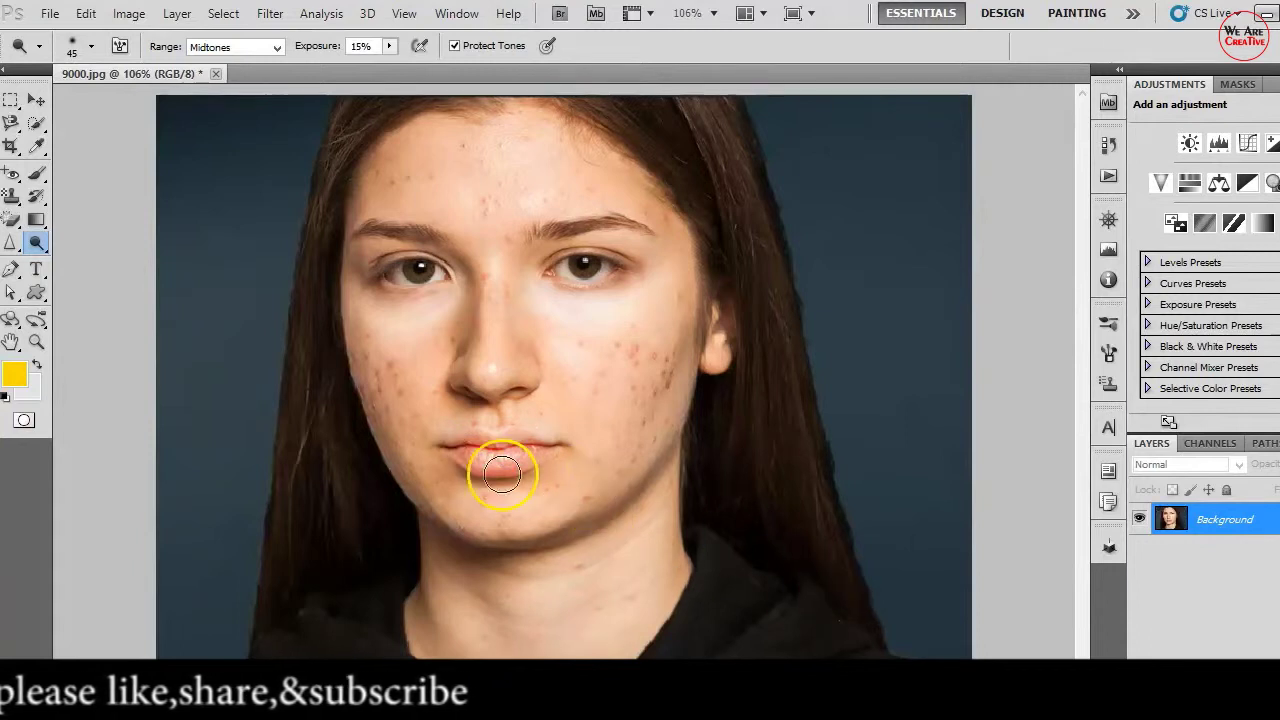
Step: Switch to the Burn Tool and darken under both eyes into an orange bruise
click(36, 245)
click(114, 262)
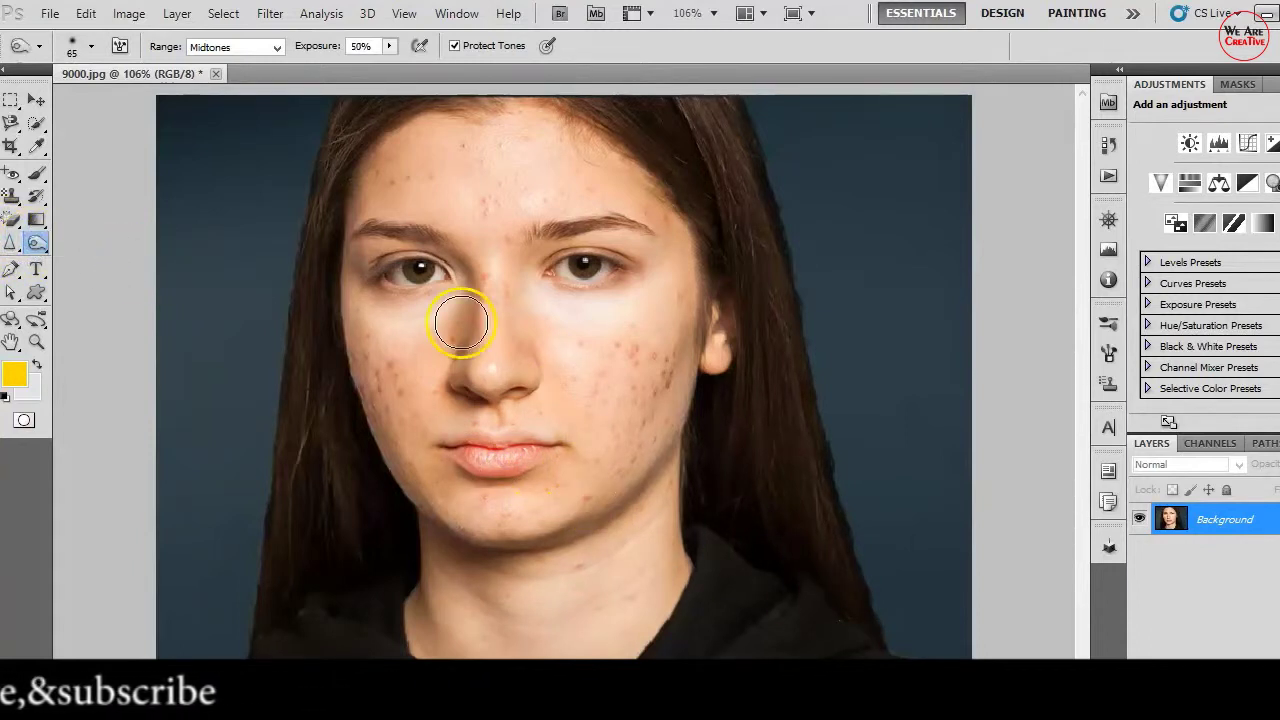
drag(466, 322, 614, 294)
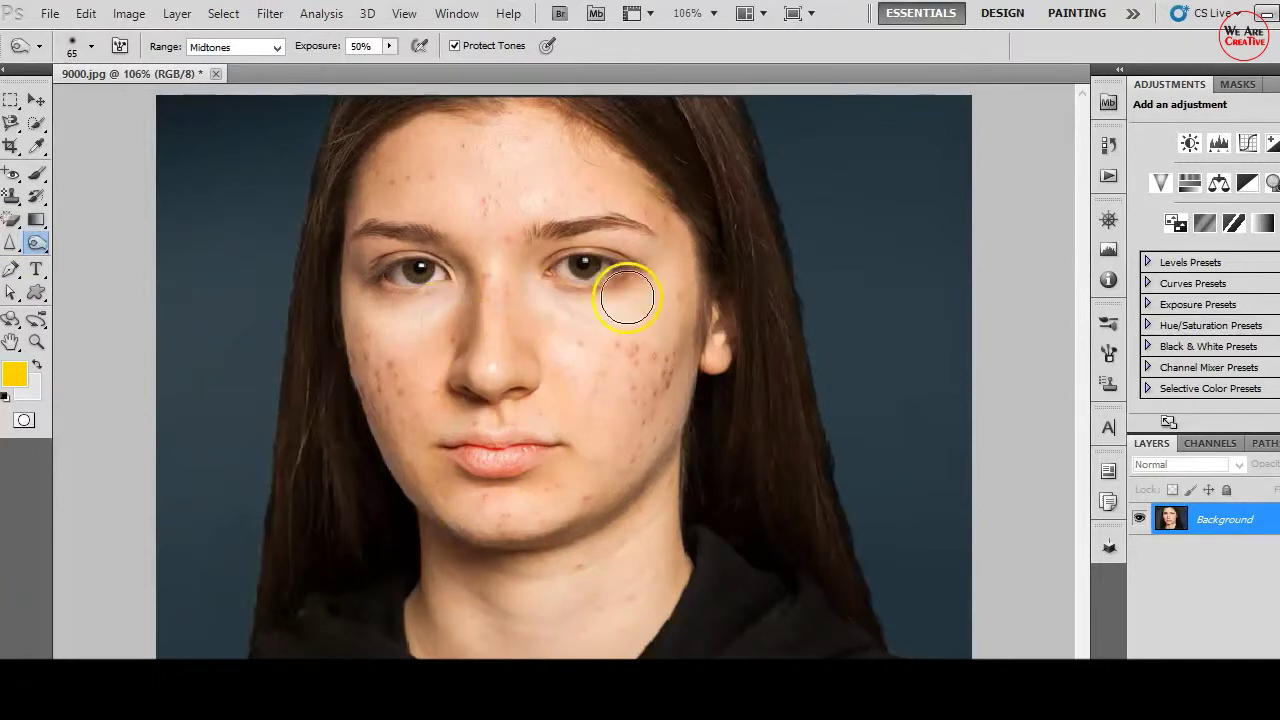
mouse_move(627, 295)
mouse_down()
mouse_move(586, 303)
mouse_move(611, 314)
mouse_up()
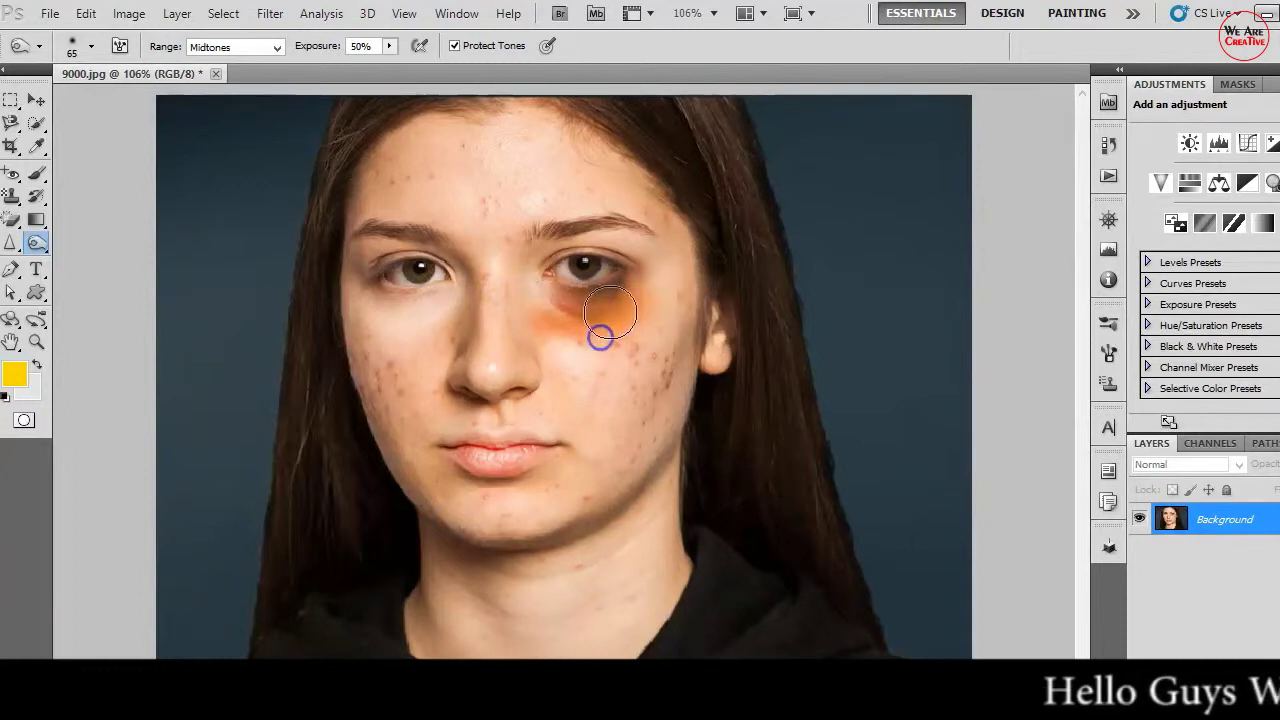
drag(553, 305, 573, 326)
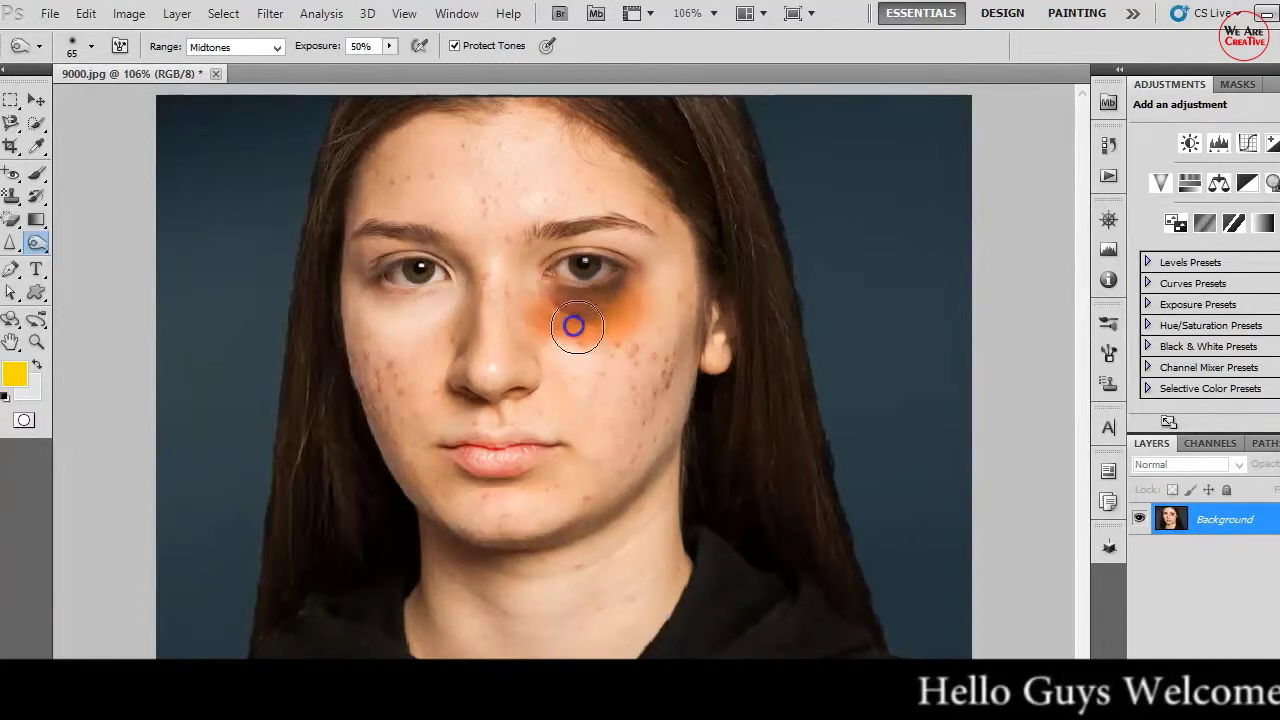
mouse_move(563, 372)
mouse_down()
mouse_move(594, 295)
mouse_move(594, 394)
mouse_move(608, 306)
mouse_move(543, 303)
mouse_up()
Step: Reduce the burn brush to size 35 and deepen the bruises under both eyes
scroll(608, 306, up, 5)
key(bracketleft)
key(bracketleft)
key(bracketleft)
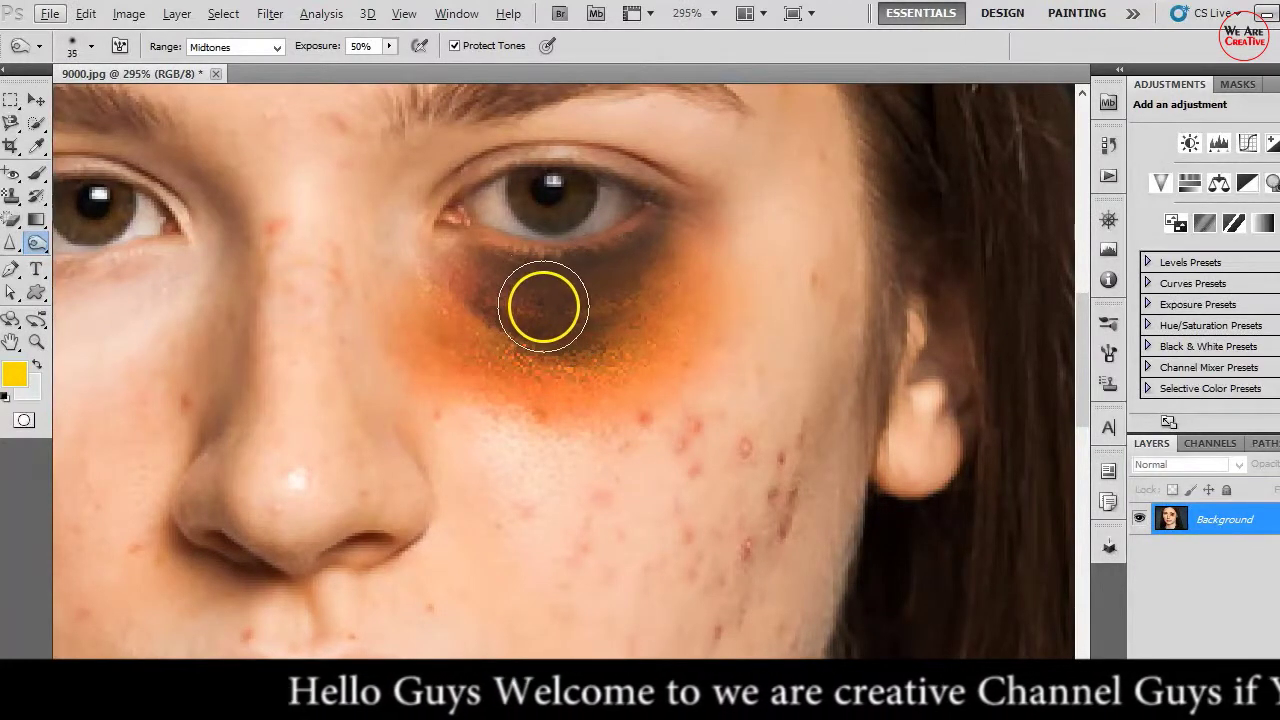
mouse_move(463, 277)
mouse_down()
mouse_move(531, 331)
mouse_move(657, 293)
mouse_move(569, 337)
mouse_move(491, 343)
mouse_move(537, 366)
mouse_move(621, 360)
mouse_up()
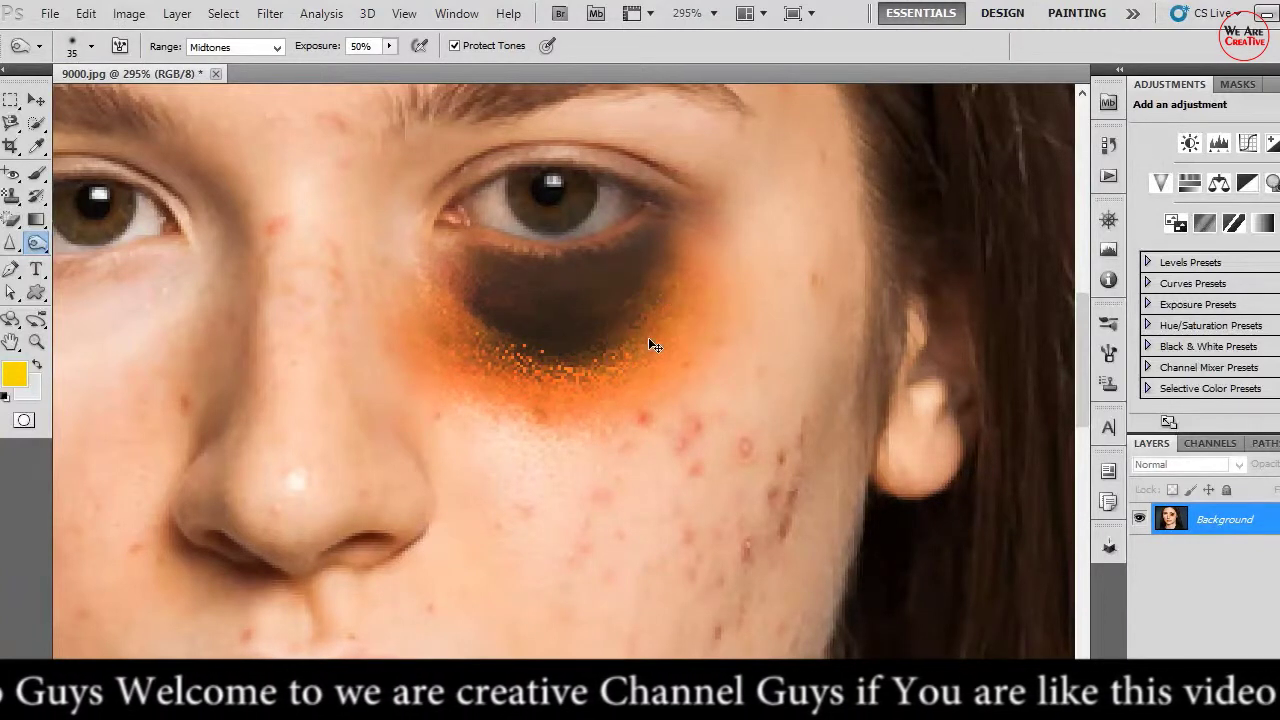
key(ctrl+minus)
key(ctrl+minus)
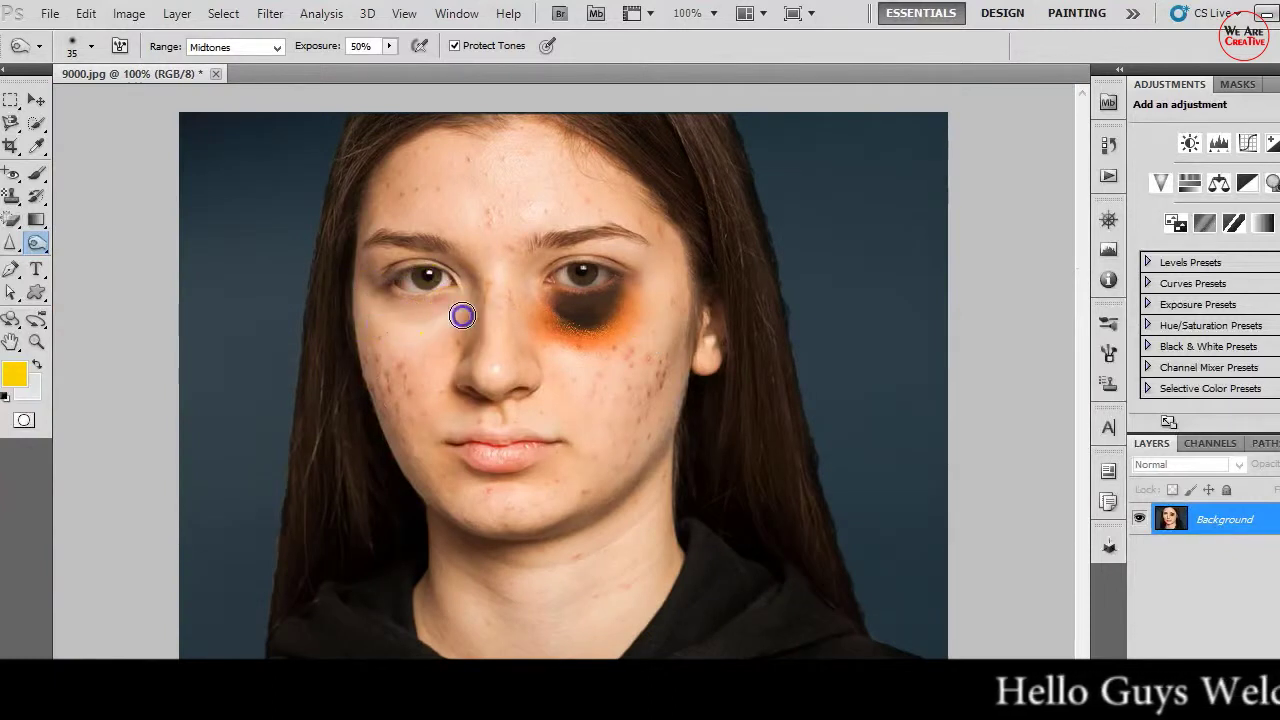
mouse_move(449, 323)
mouse_down()
mouse_move(409, 346)
mouse_move(451, 297)
mouse_move(426, 333)
mouse_move(403, 328)
mouse_up()
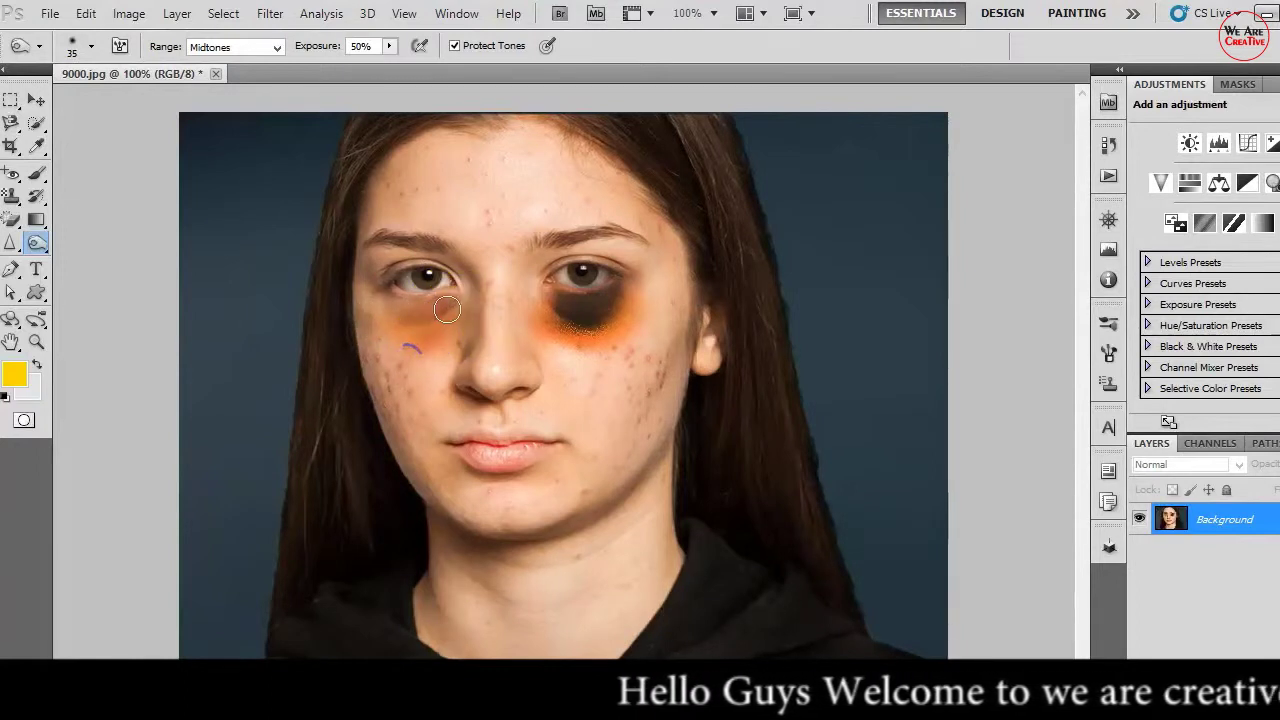
drag(602, 306, 583, 303)
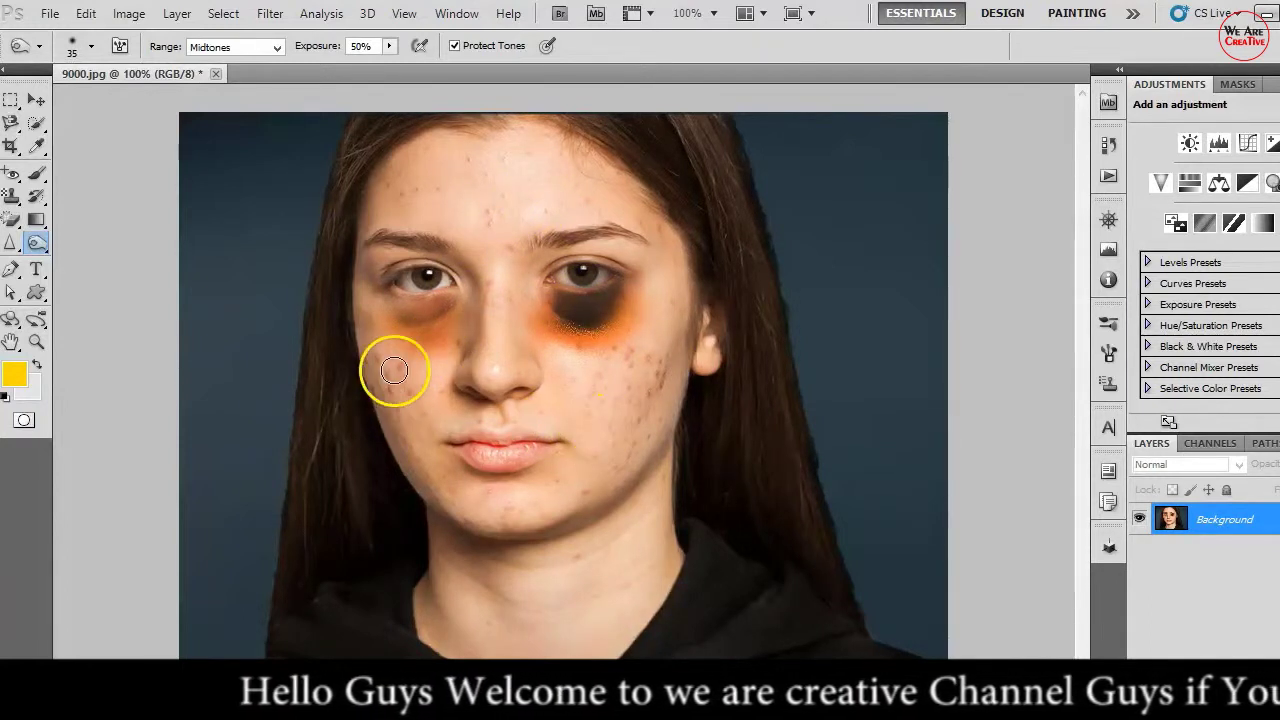
mouse_move(397, 366)
mouse_down()
mouse_move(474, 497)
mouse_move(511, 503)
mouse_up()
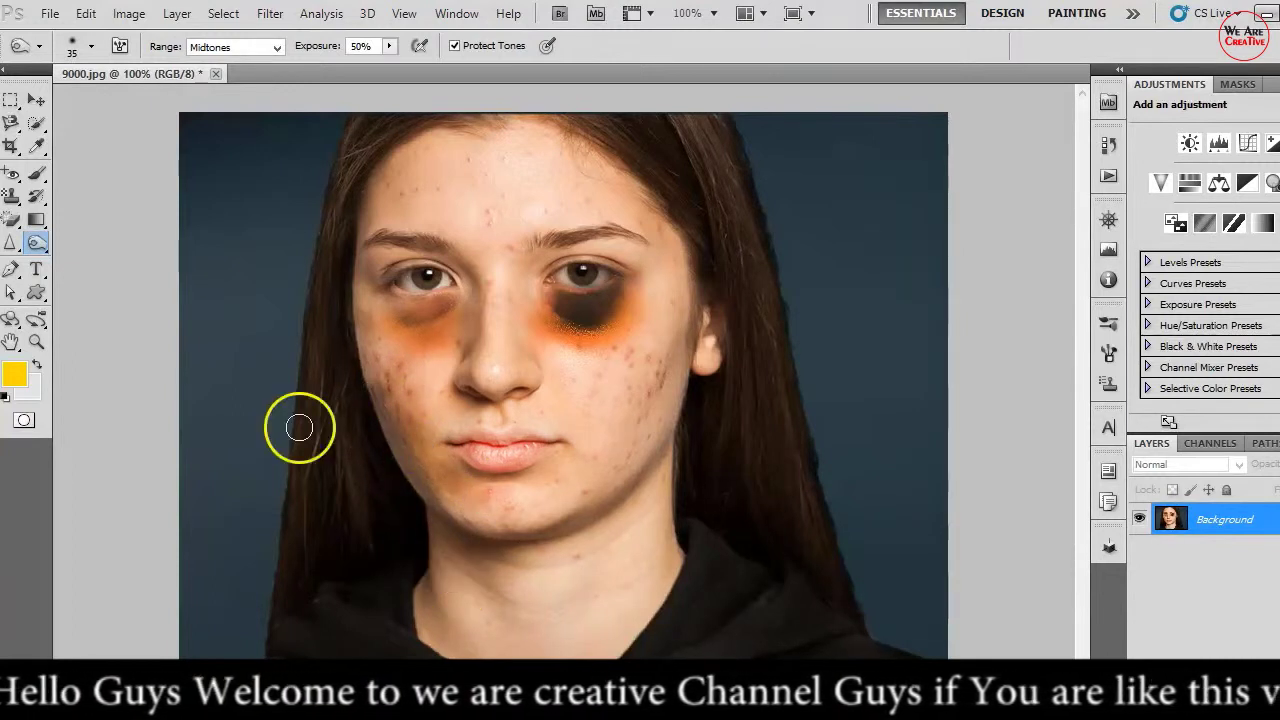
Step: Switch to the Sponge Tool in Desaturate mode and grey out the forehead, right cheek and chin
right_click(36, 242)
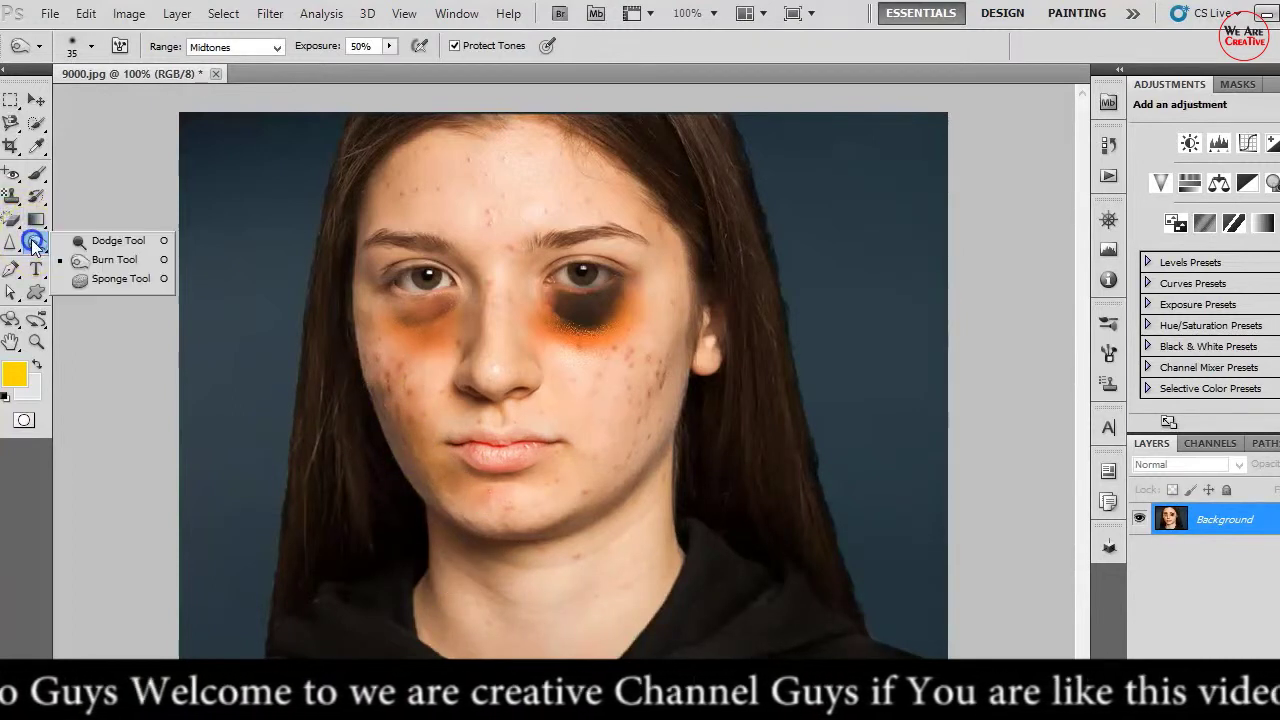
click(119, 280)
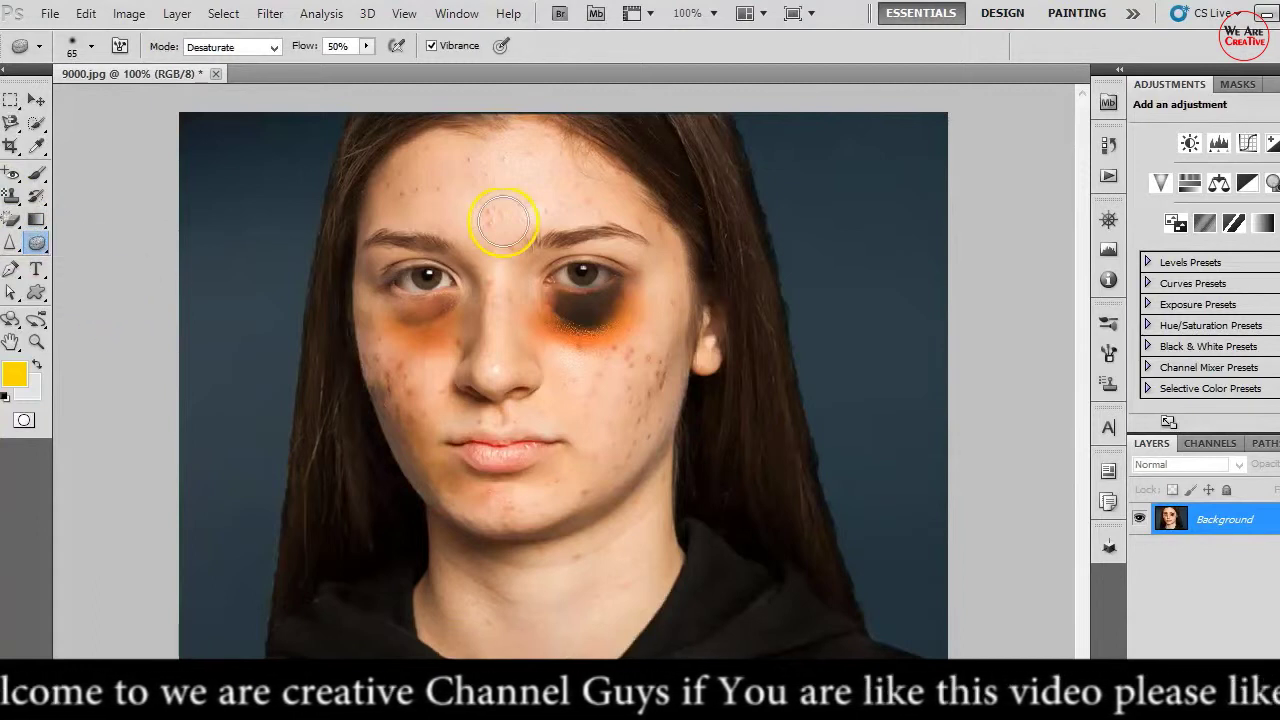
mouse_move(511, 203)
mouse_down()
mouse_move(417, 363)
mouse_move(380, 331)
mouse_move(391, 340)
mouse_up()
mouse_move(629, 379)
mouse_down()
mouse_move(606, 397)
mouse_move(649, 374)
mouse_move(654, 391)
mouse_move(619, 419)
mouse_move(477, 437)
mouse_move(443, 537)
mouse_move(439, 468)
mouse_up()
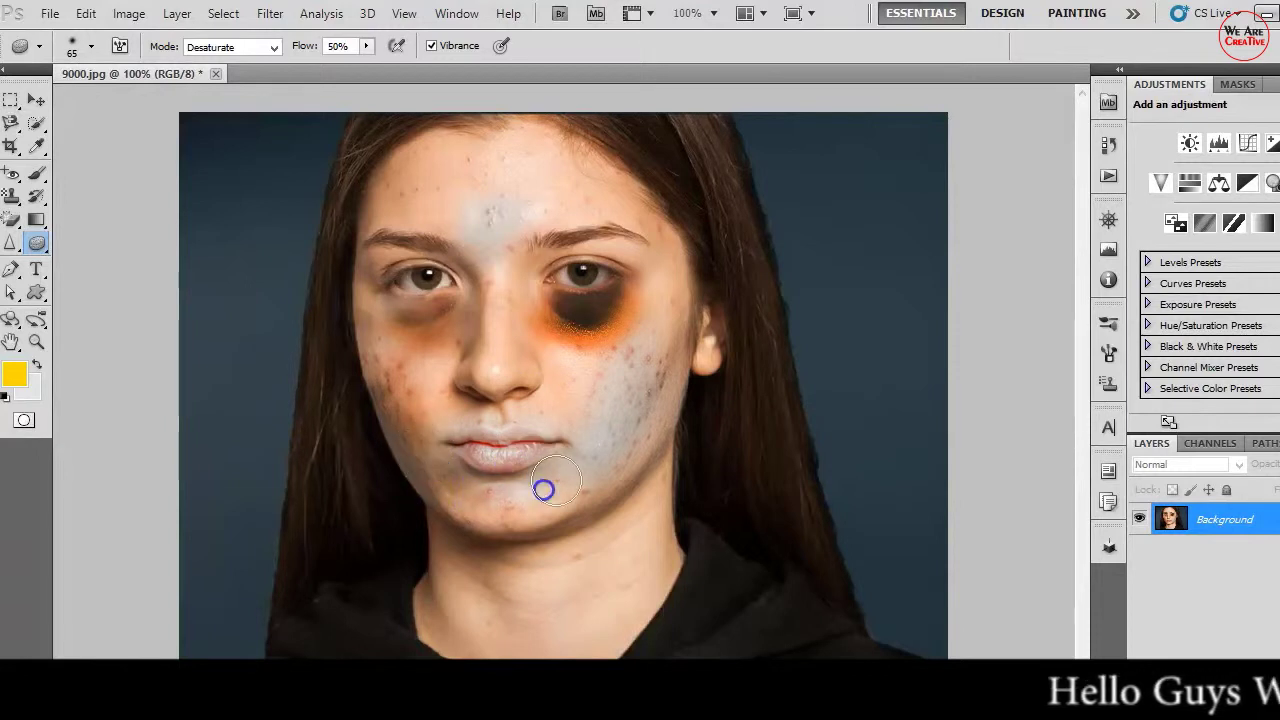
mouse_move(543, 489)
mouse_down()
mouse_move(449, 486)
mouse_move(466, 471)
mouse_move(397, 417)
mouse_move(446, 403)
mouse_up()
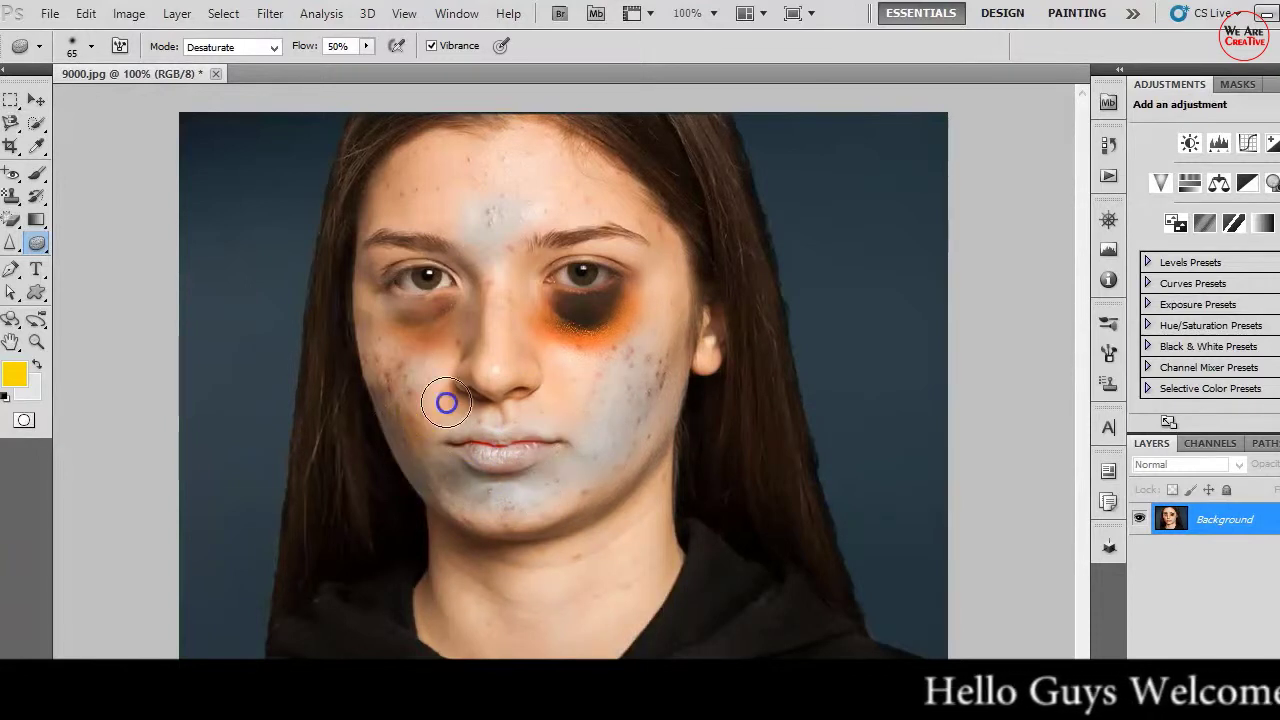
Step: Desaturate the ear and the surrounding cheek and hair
mouse_move(820, 343)
mouse_down()
mouse_move(772, 357)
mouse_move(726, 346)
mouse_move(725, 304)
mouse_up()
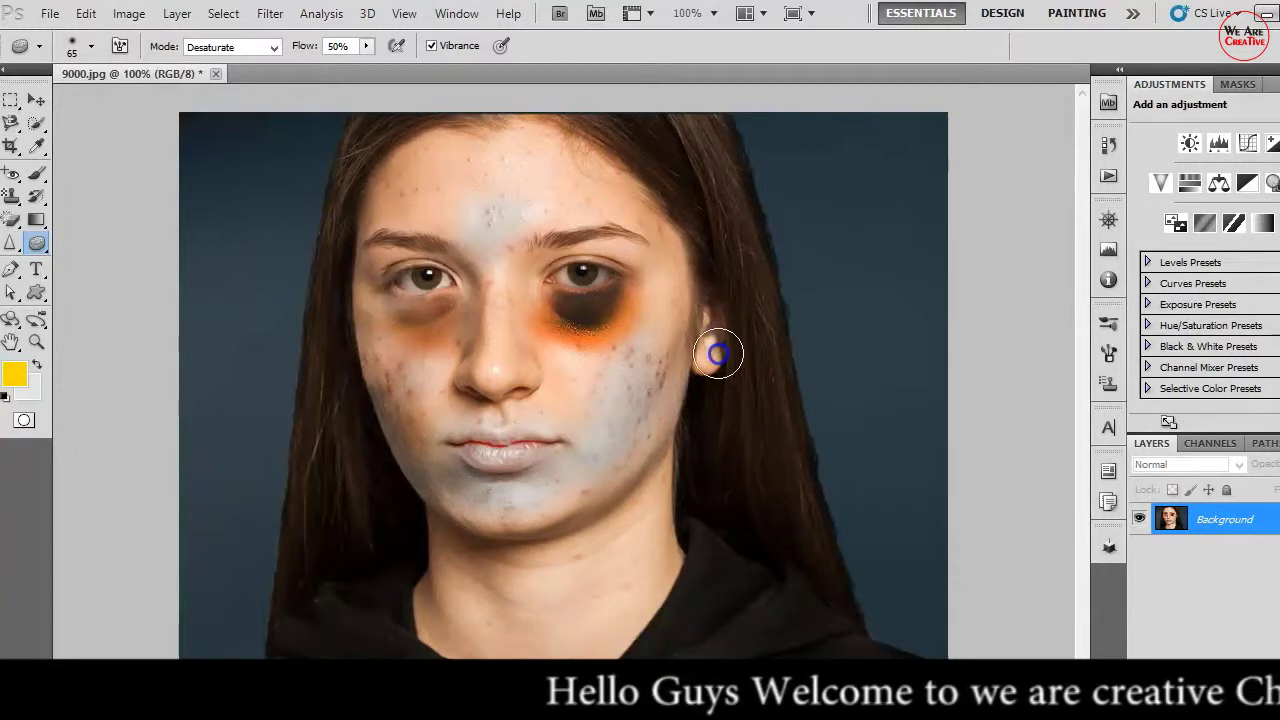
drag(699, 367, 710, 357)
mouse_move(718, 290)
mouse_down()
mouse_move(709, 366)
mouse_move(724, 324)
mouse_up()
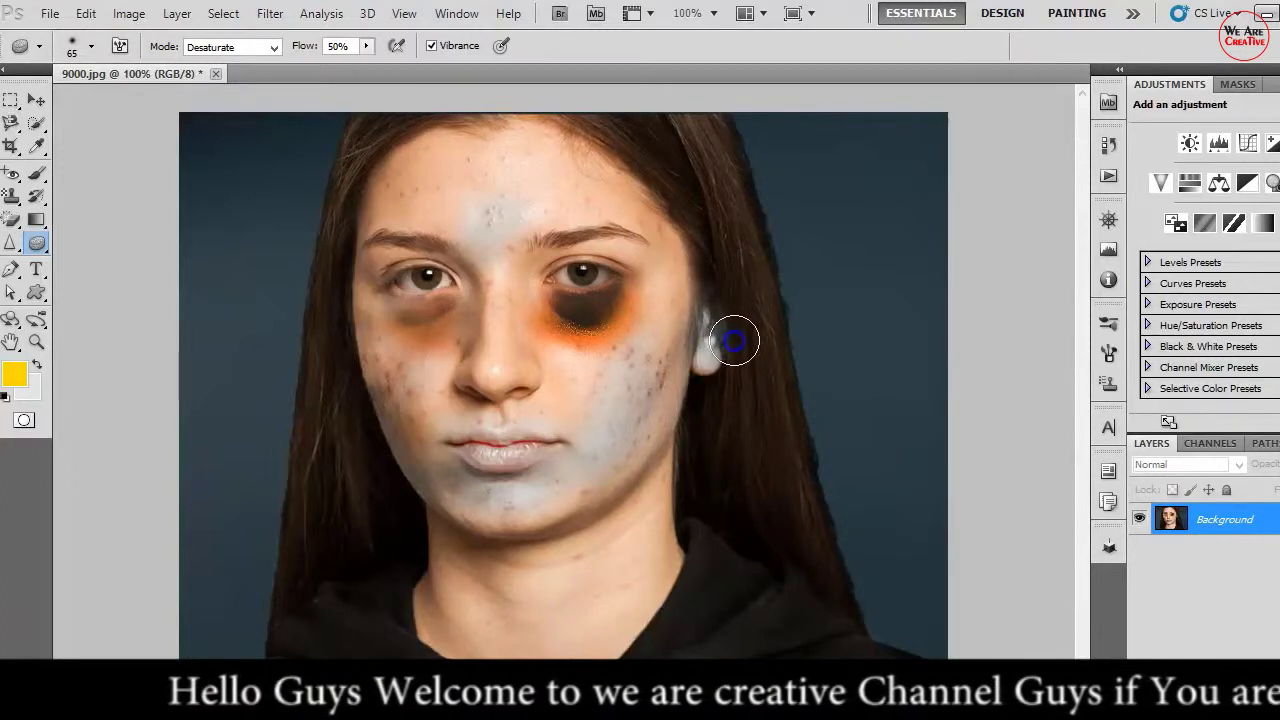
drag(729, 343, 723, 313)
click(343, 309)
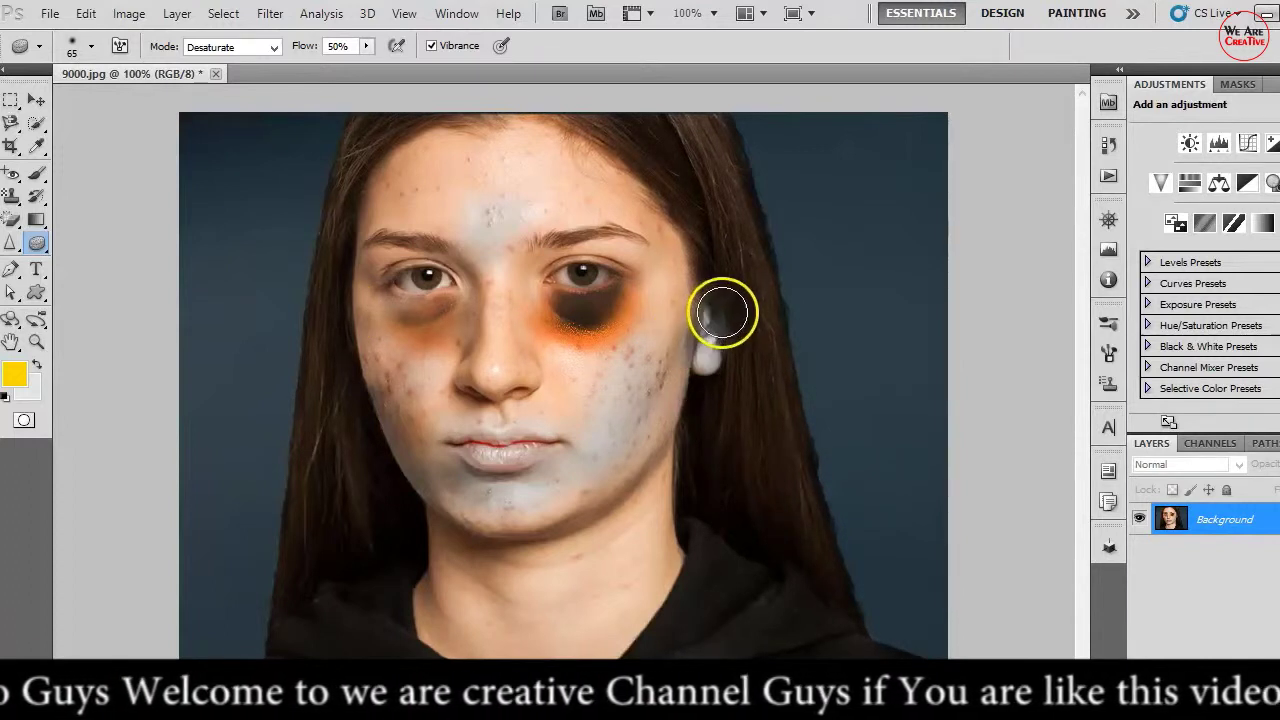
drag(690, 354, 717, 341)
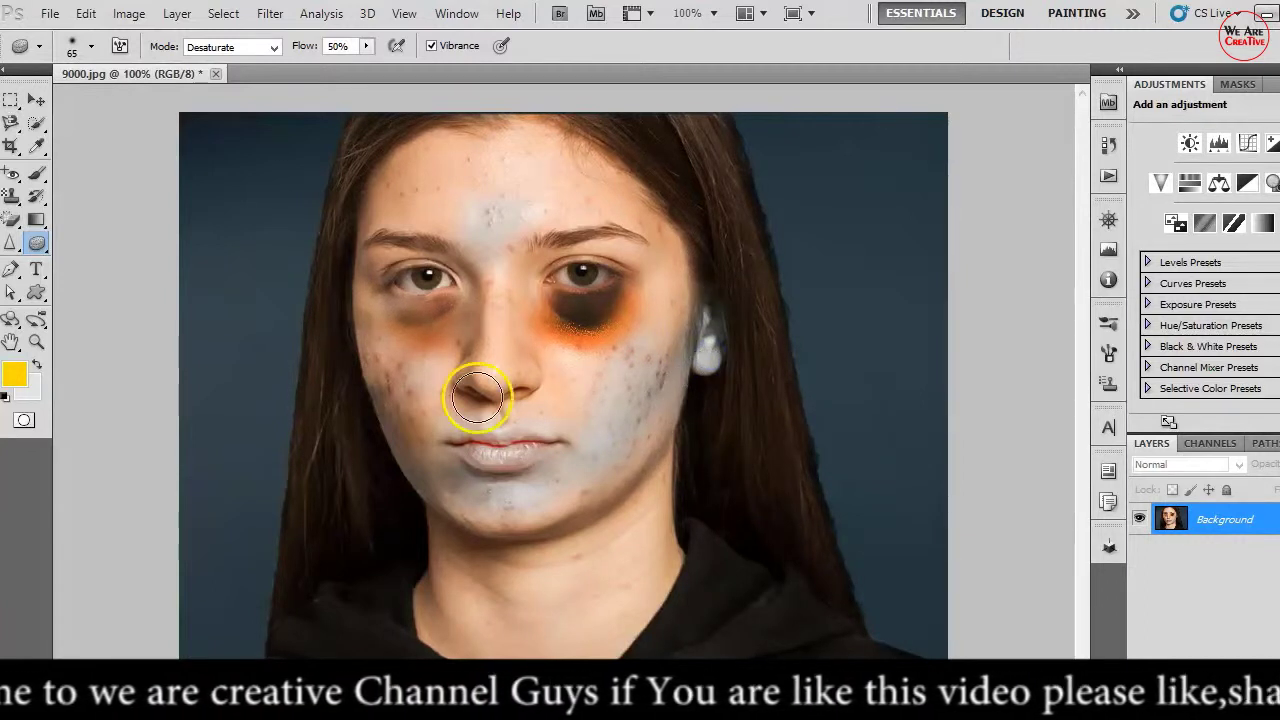
click(314, 331)
drag(706, 289, 715, 305)
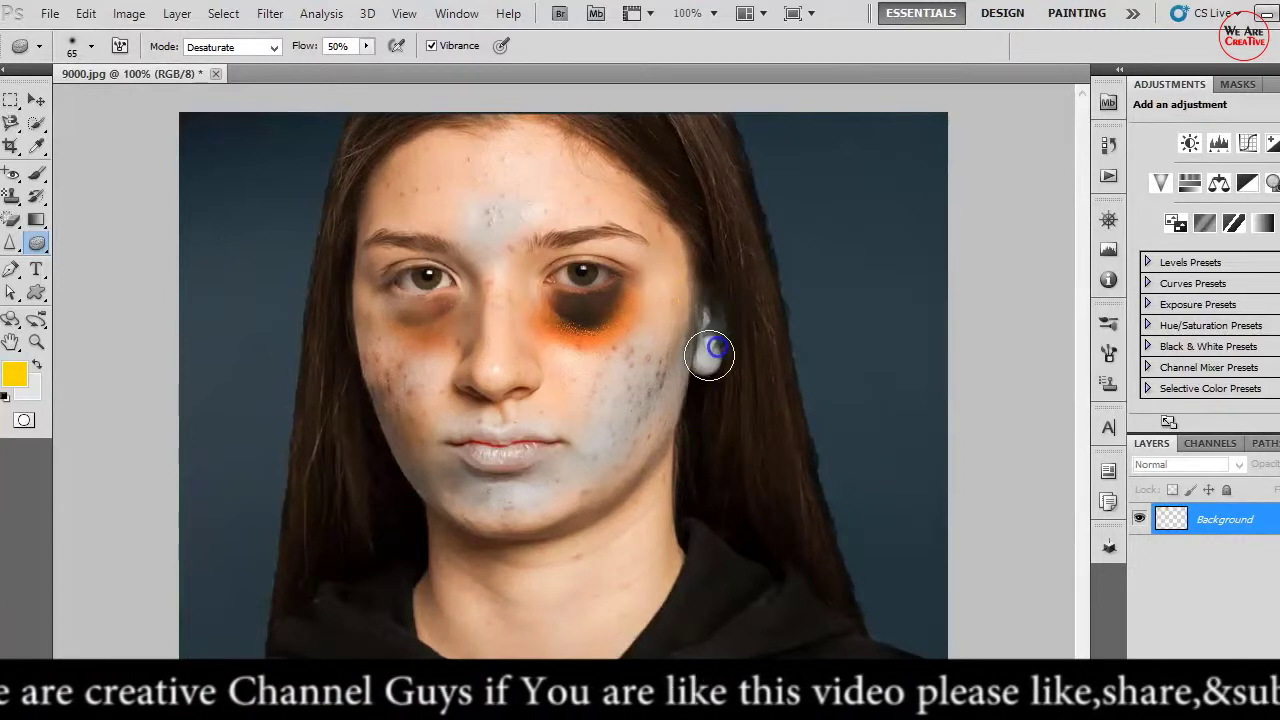
click(709, 338)
Step: Desaturate the skin around both eyes and between the brows, toning down the orange tint
click(417, 282)
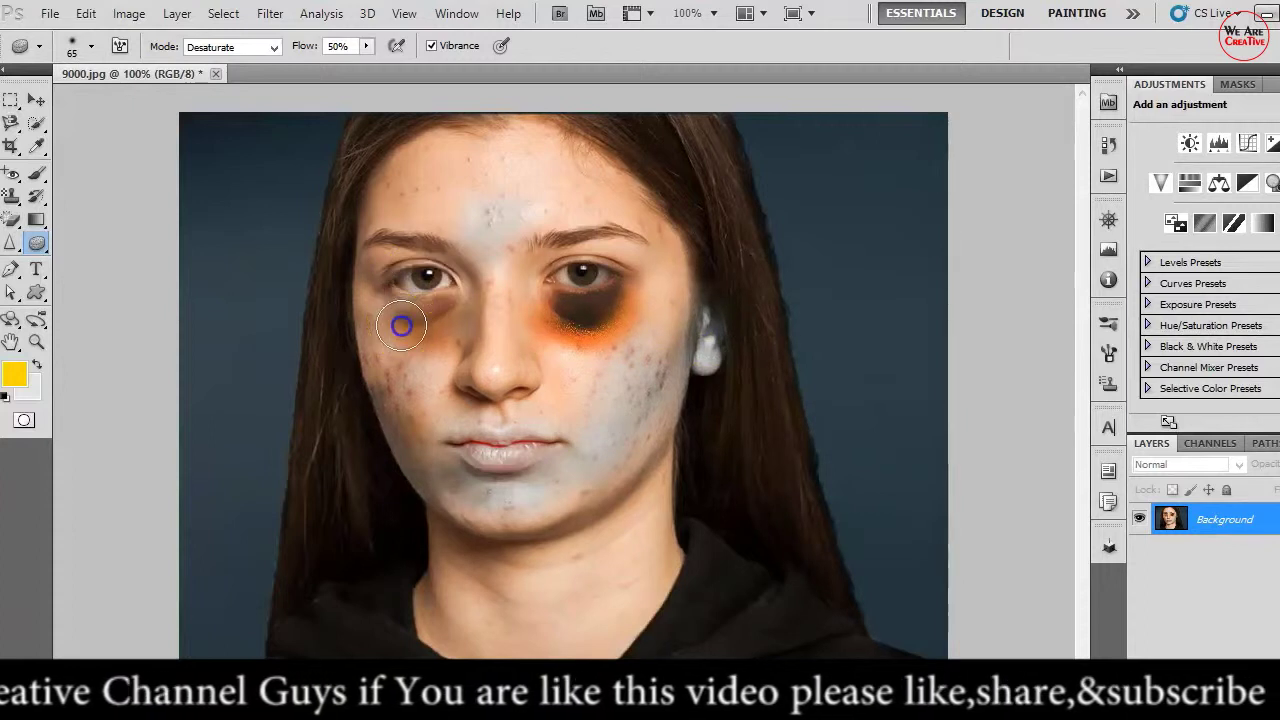
drag(464, 329, 449, 346)
click(603, 257)
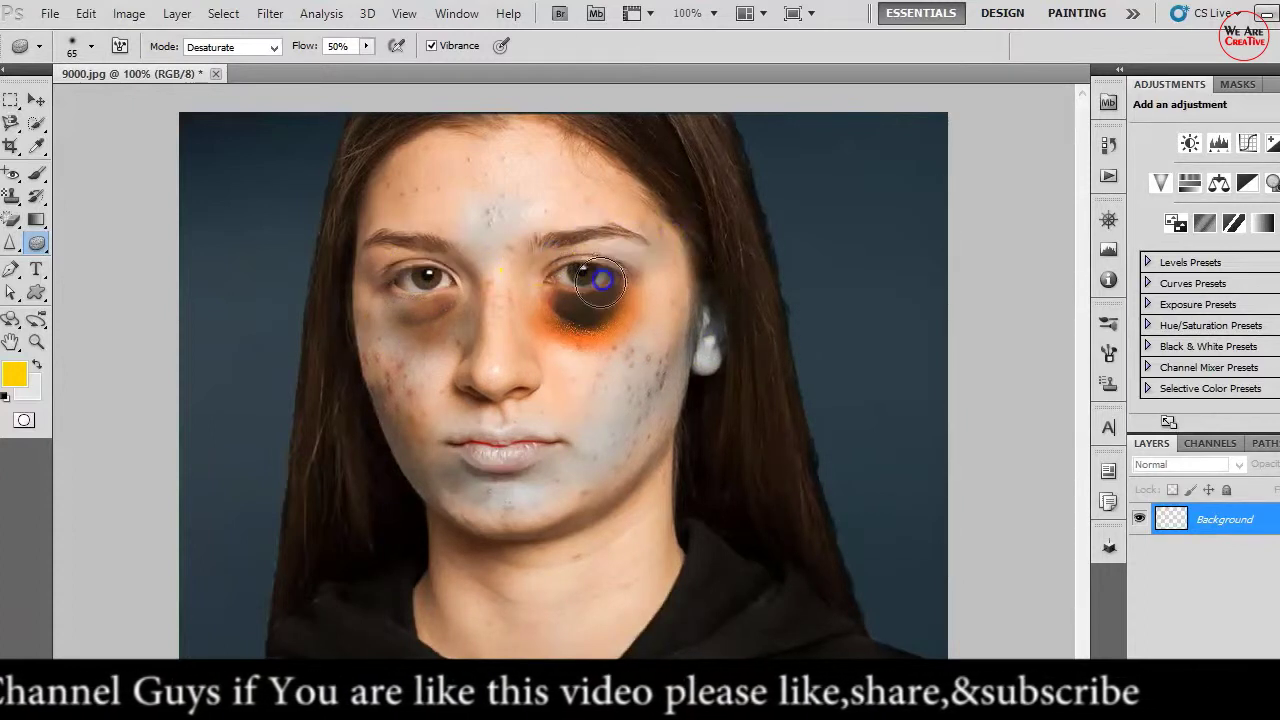
drag(547, 335, 566, 343)
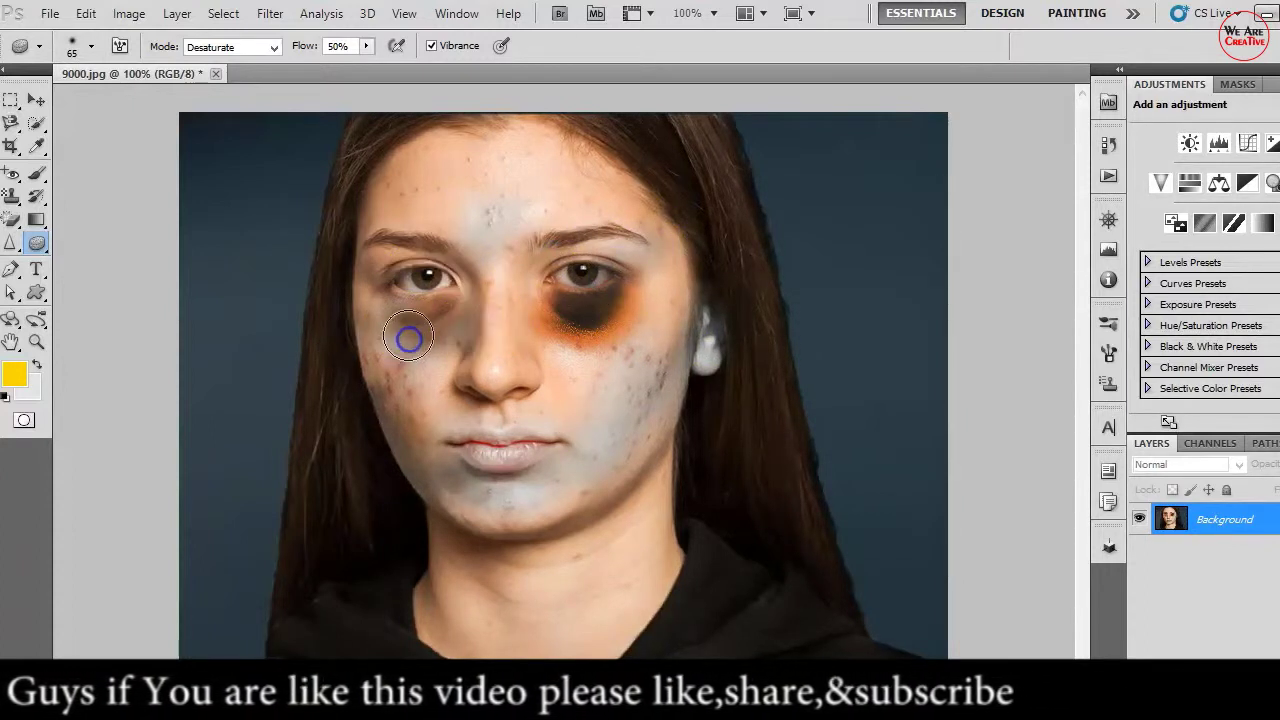
mouse_move(494, 286)
mouse_down()
mouse_move(493, 208)
mouse_move(491, 231)
mouse_up()
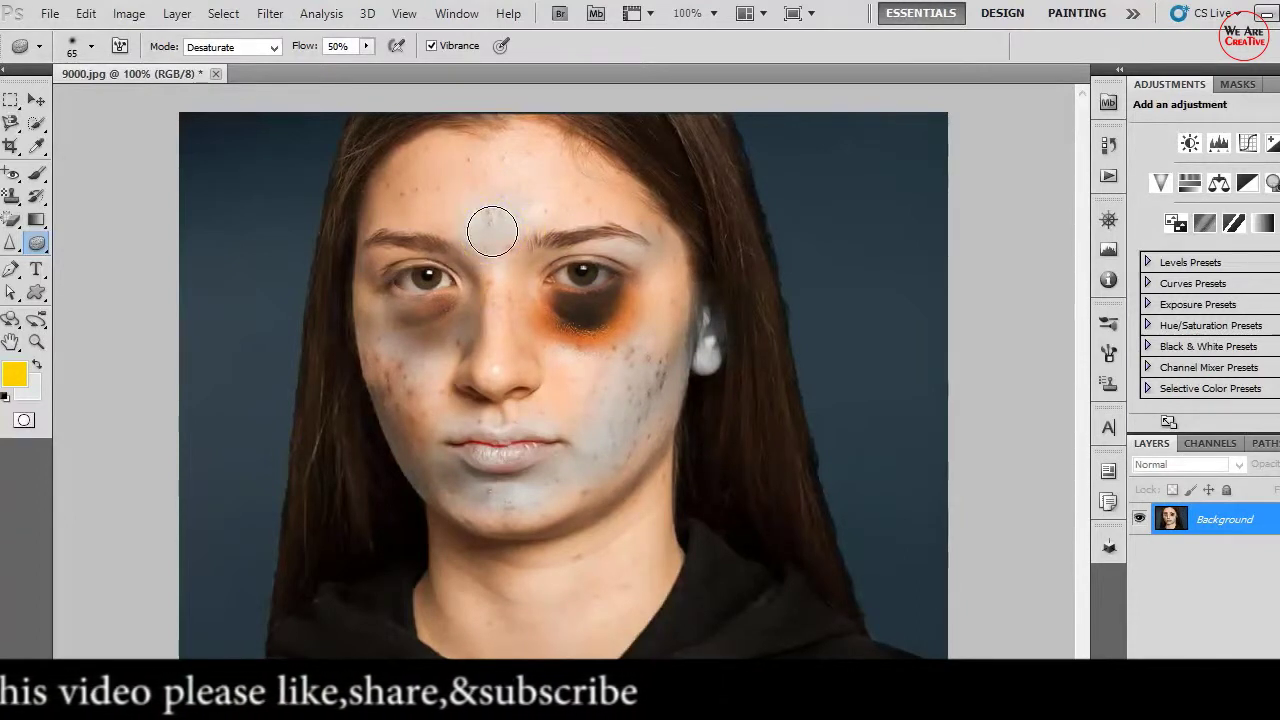
drag(498, 223, 520, 264)
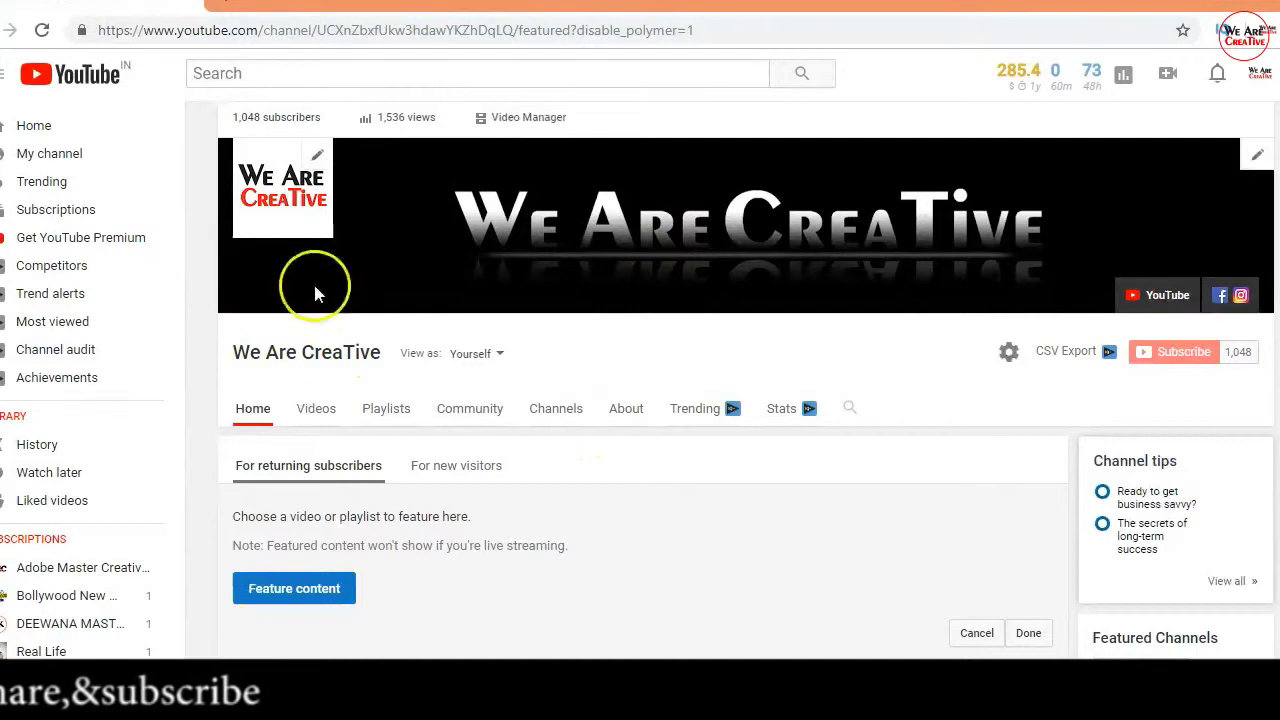
Step: Scroll the We Are CreaTive YouTube channel page to reveal its Uploads row of tutorial videos
scroll(572, 457, down, 1)
scroll(572, 457, up, 1)
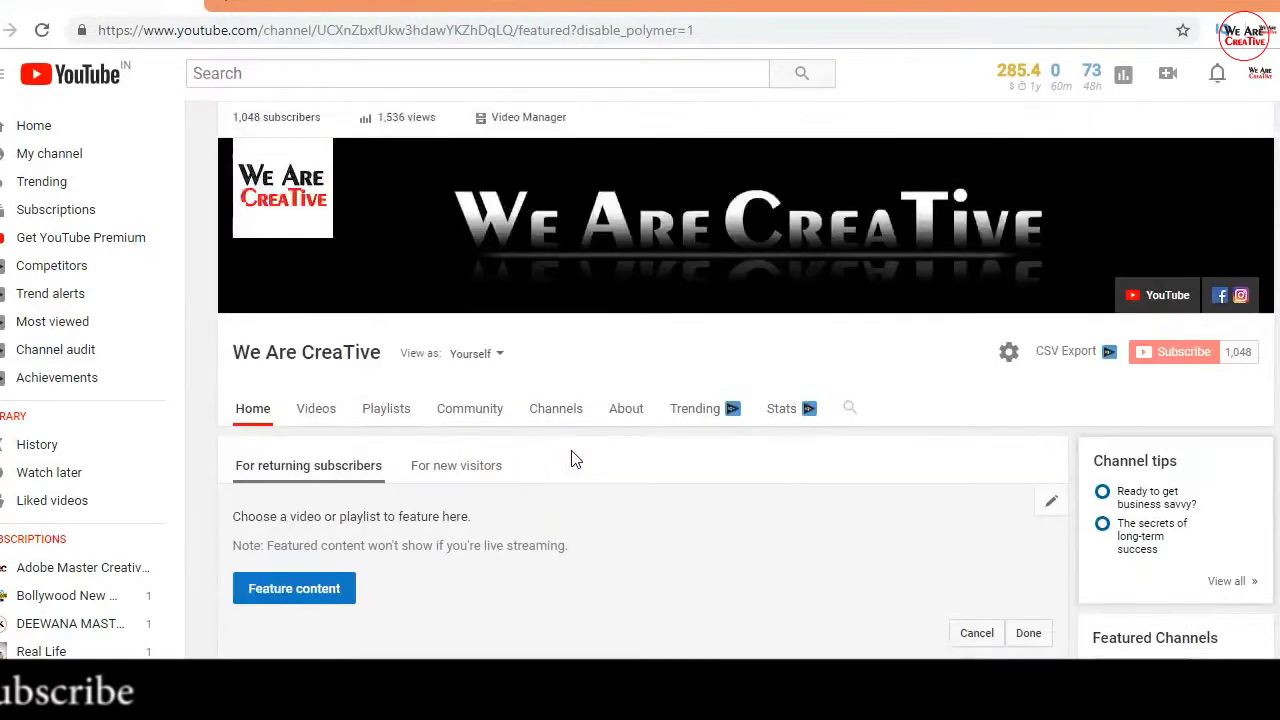
scroll(572, 457, down, 1)
scroll(572, 457, up, 1)
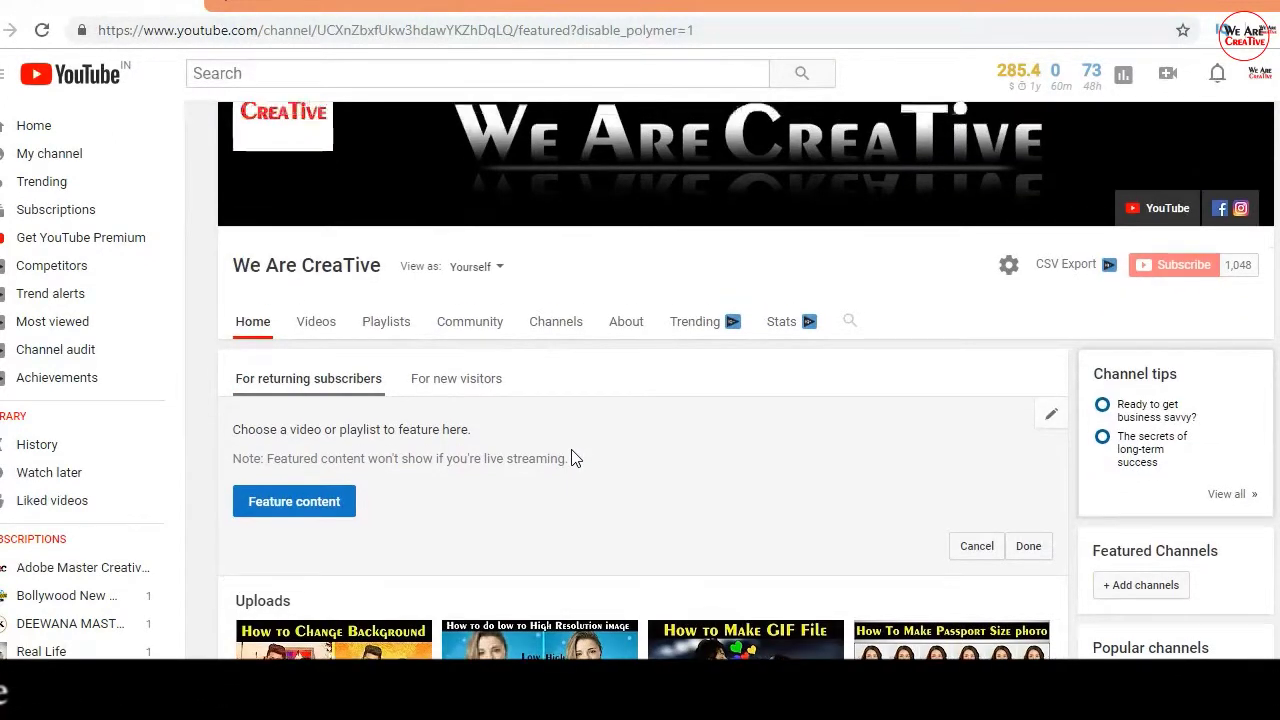